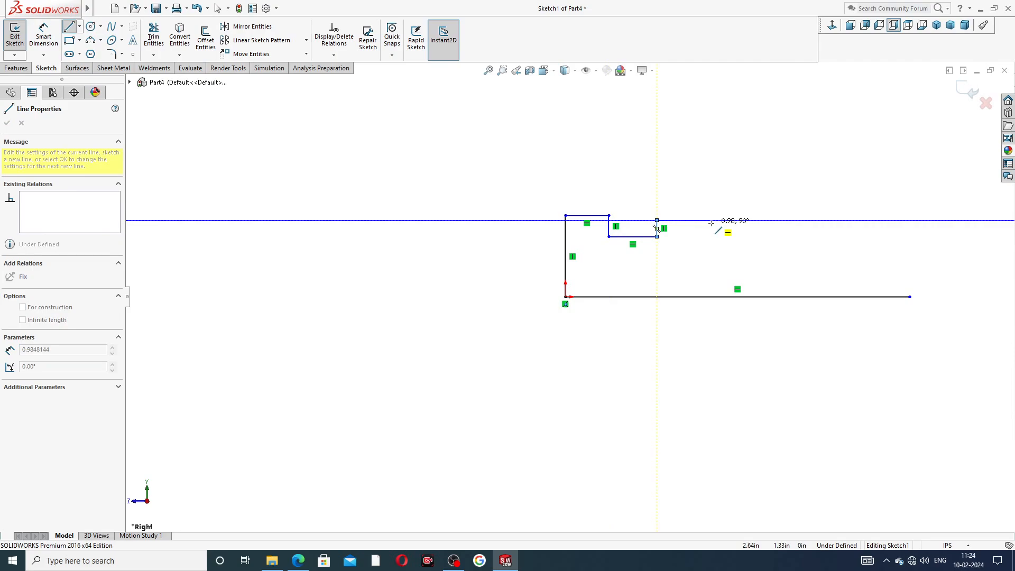
# - Complete the stepped profile with horizontal and vertical lines: a step about 1.35 in long, two more steps with a groove between, closed at the base line's free end
pyautogui.click(732, 221)
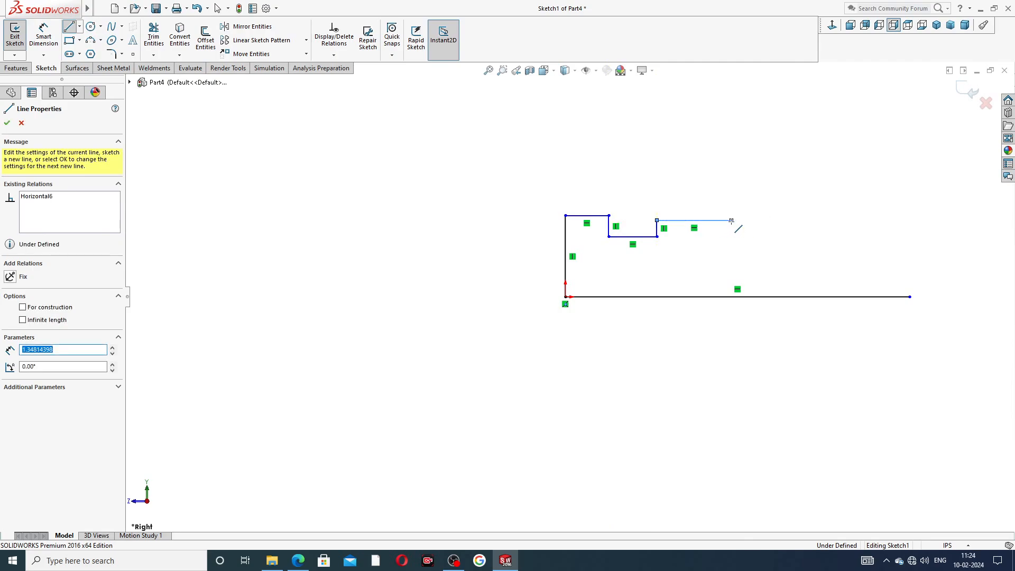
pyautogui.click(731, 232)
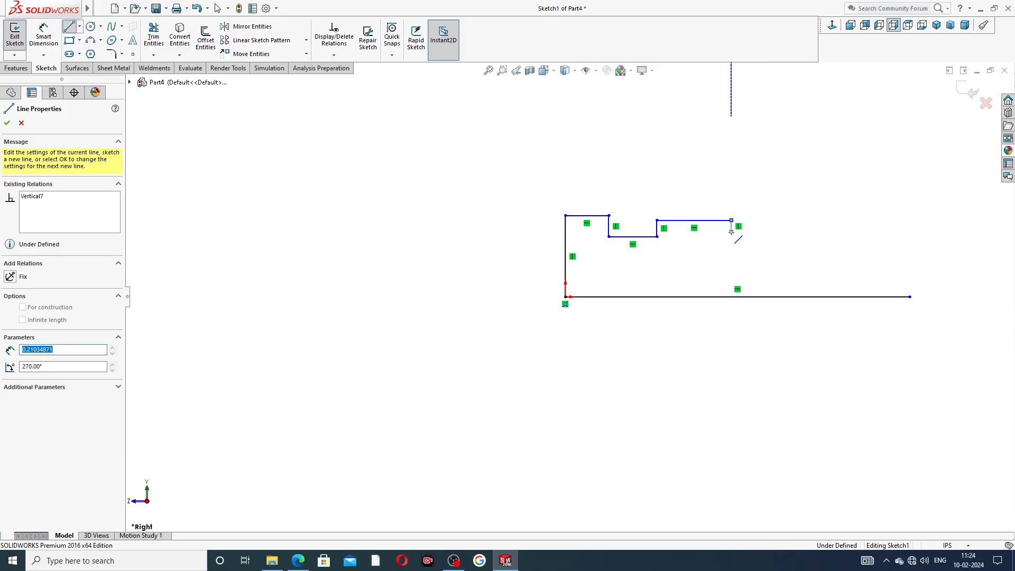
pyautogui.click(814, 231)
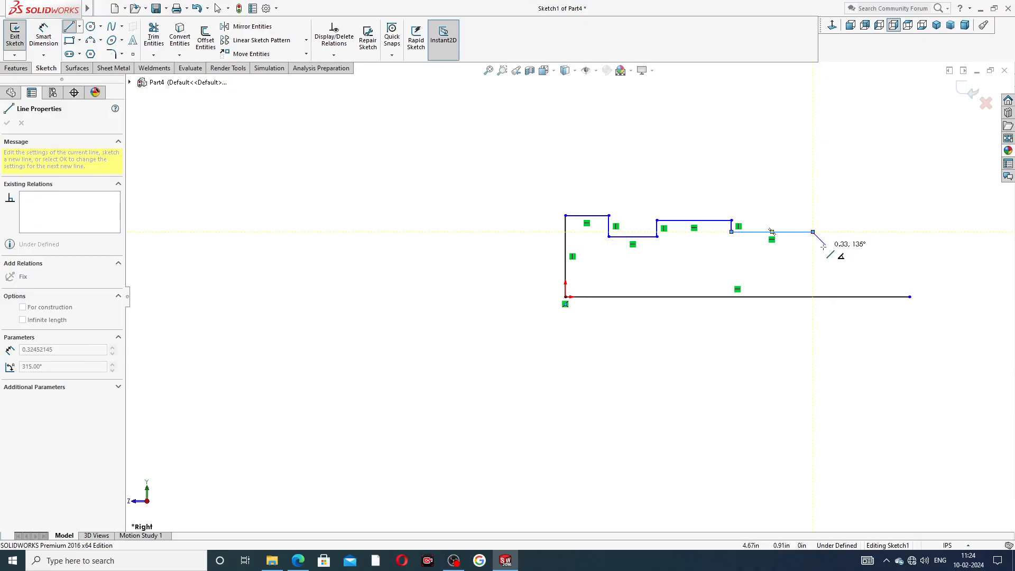
pyautogui.click(813, 242)
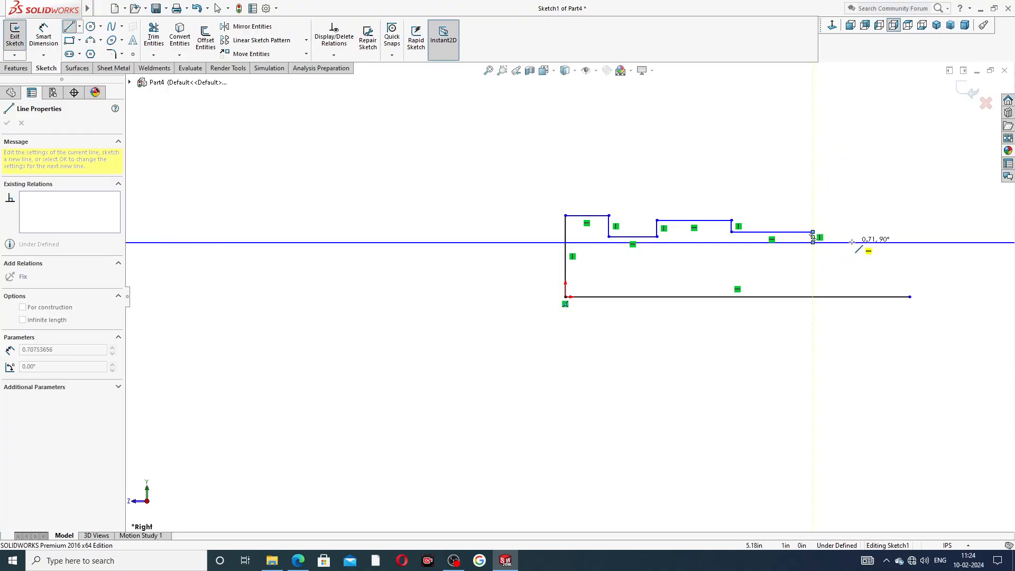
pyautogui.click(854, 241)
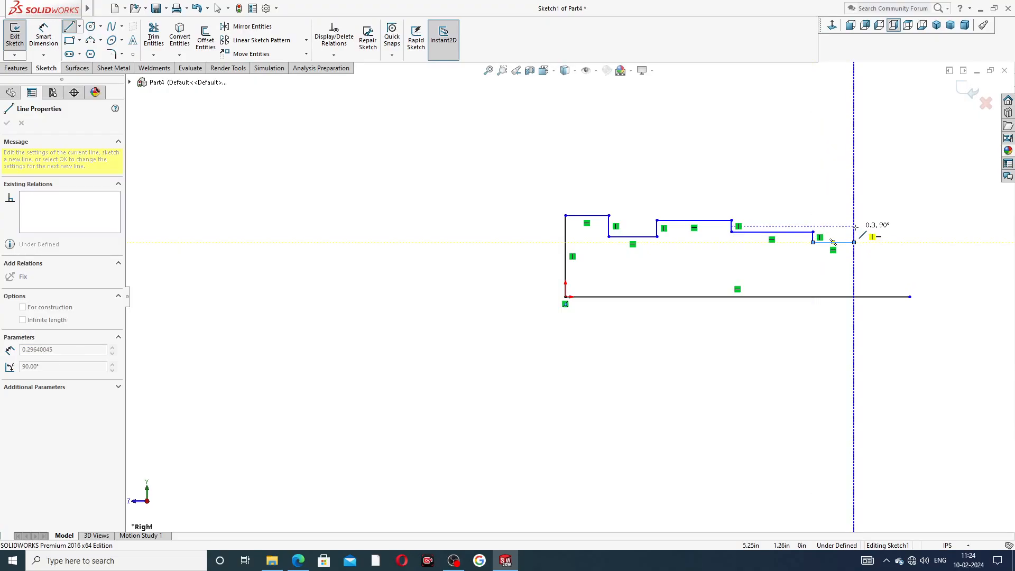
pyautogui.click(855, 232)
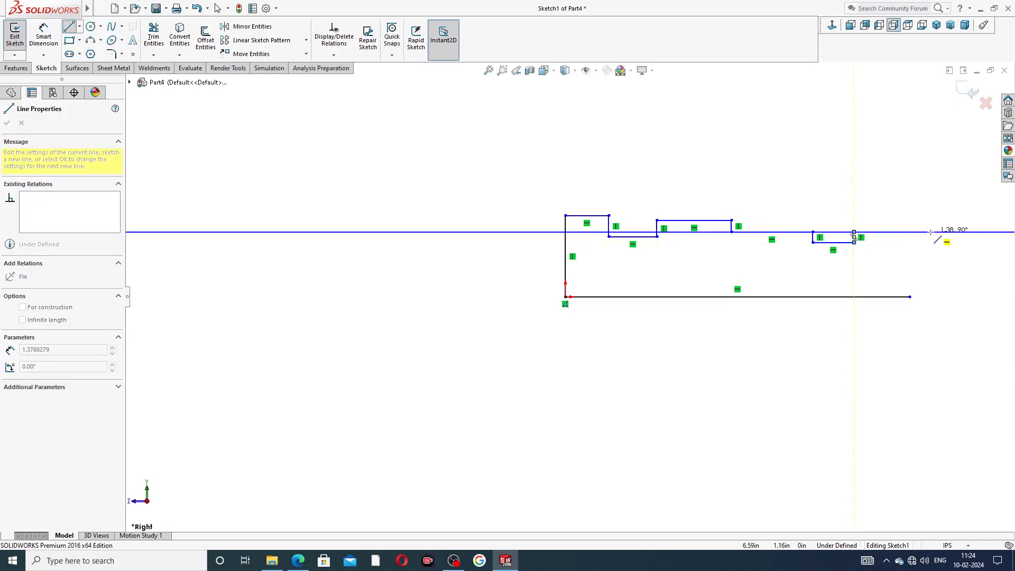
pyautogui.click(911, 233)
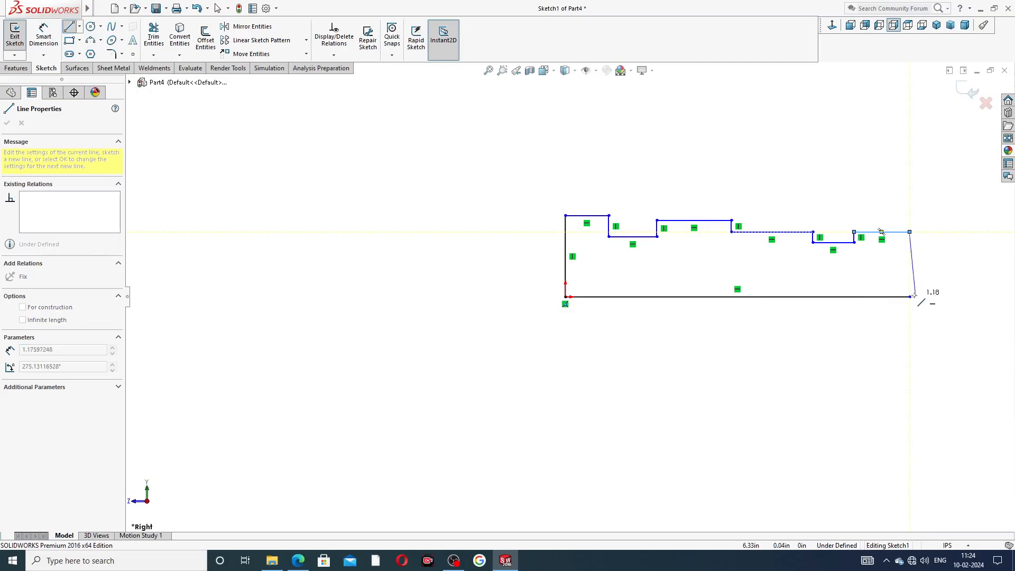
pyautogui.click(911, 296)
pyautogui.rightClick(935, 291)
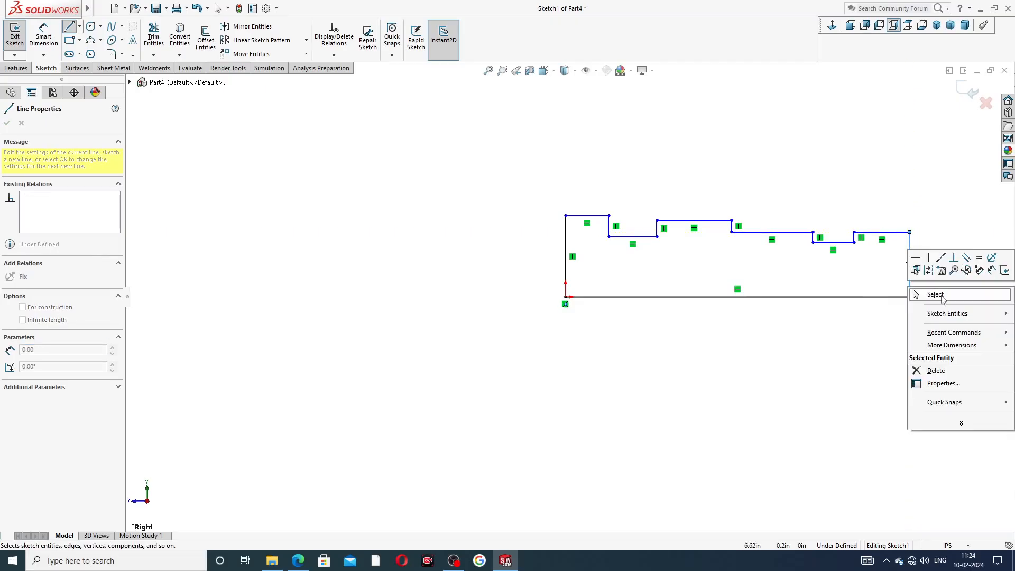
pyautogui.click(944, 294)
# - Lower the profile's left edge to about 1.31 in high and reposition the first groove's floor and the raised segment beside it
pyautogui.press('f')
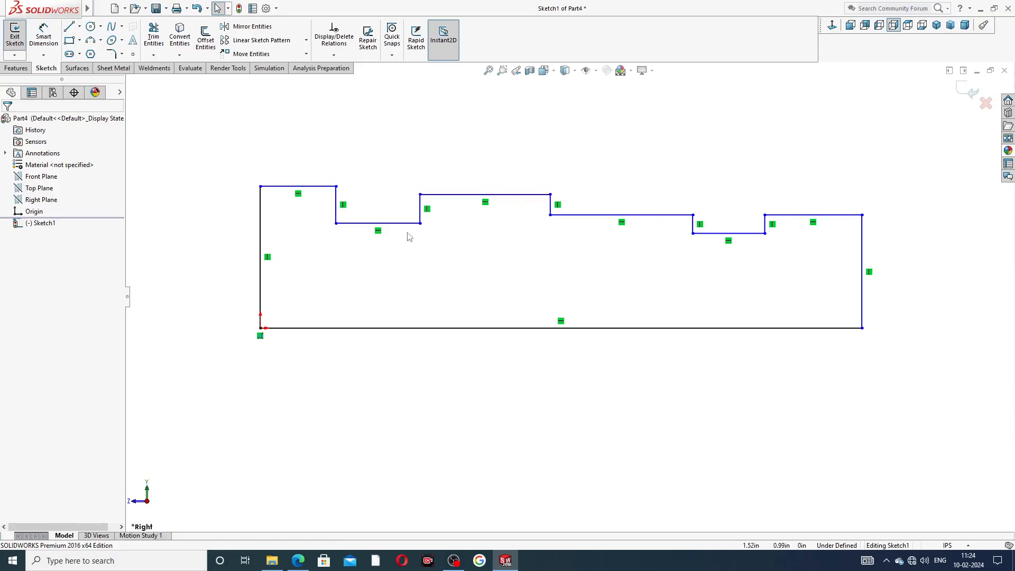
pyautogui.scroll(3, 641, 304)
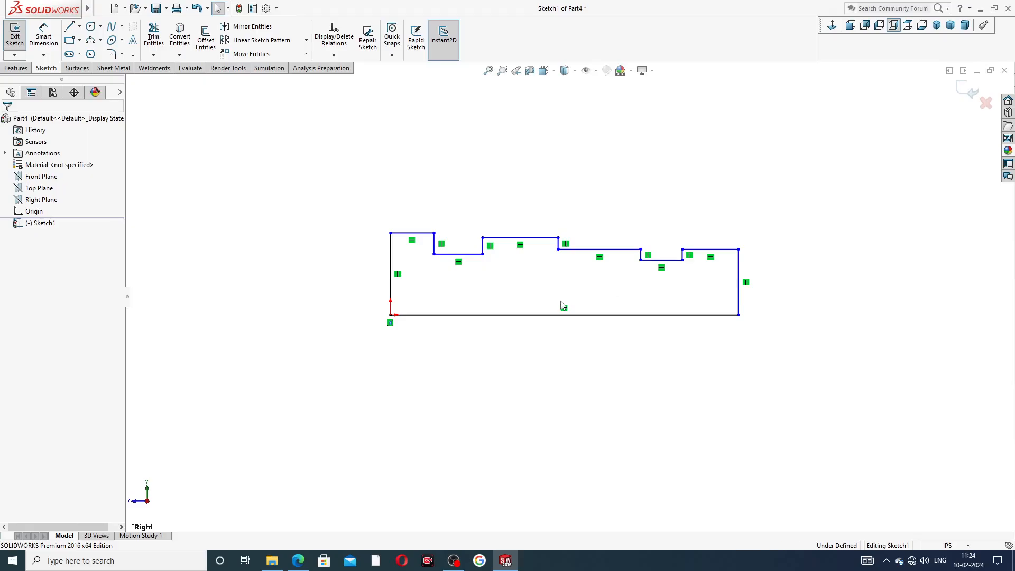
pyautogui.scroll(-3, 539, 306)
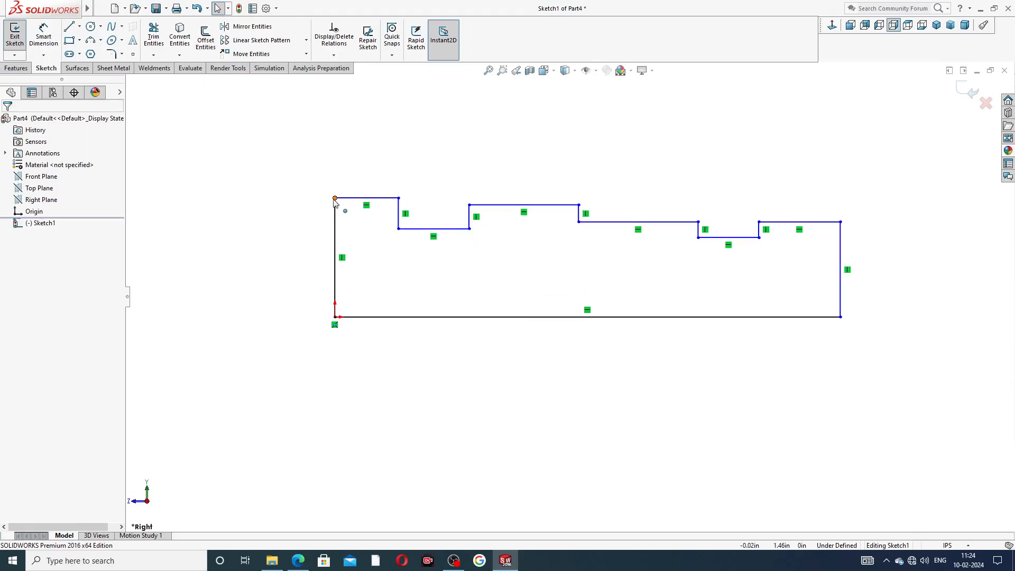
pyautogui.moveTo(335, 198)
pyautogui.mouseDown()
pyautogui.moveTo(338, 226)
pyautogui.moveTo(336, 210)
pyautogui.mouseUp()
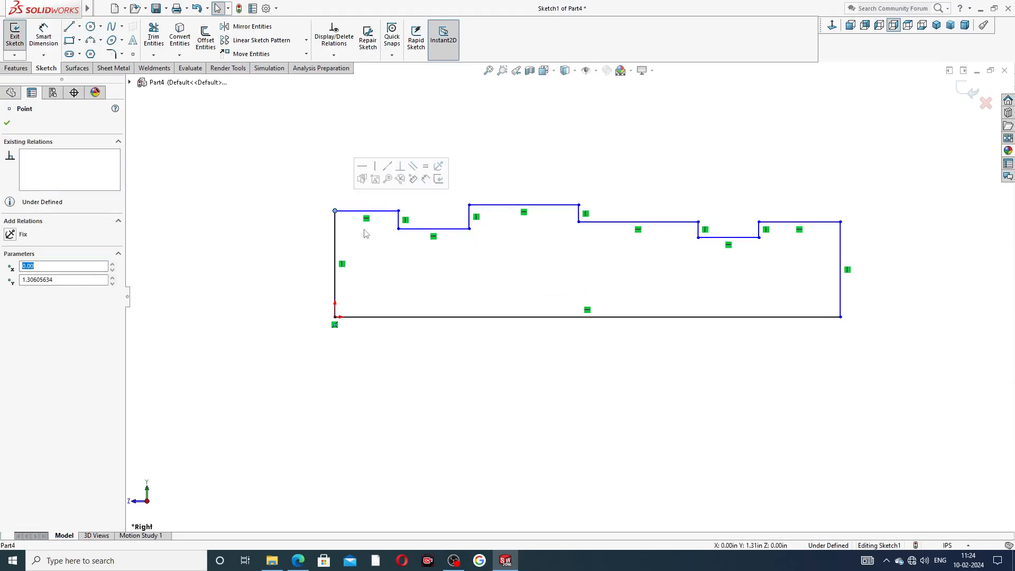
pyautogui.moveTo(420, 229); pyautogui.dragTo(419, 265)
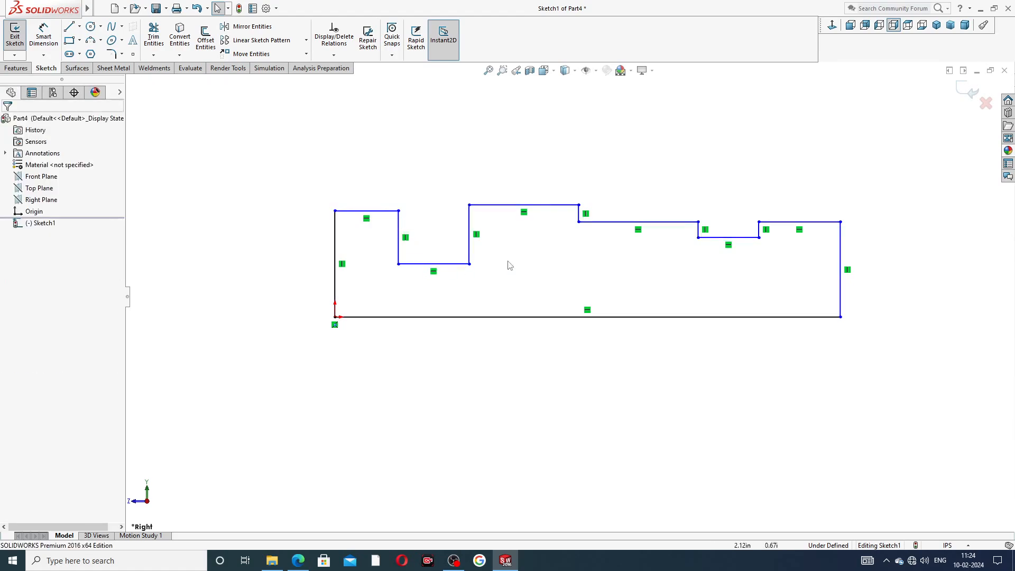
pyautogui.moveTo(524, 205); pyautogui.dragTo(524, 226)
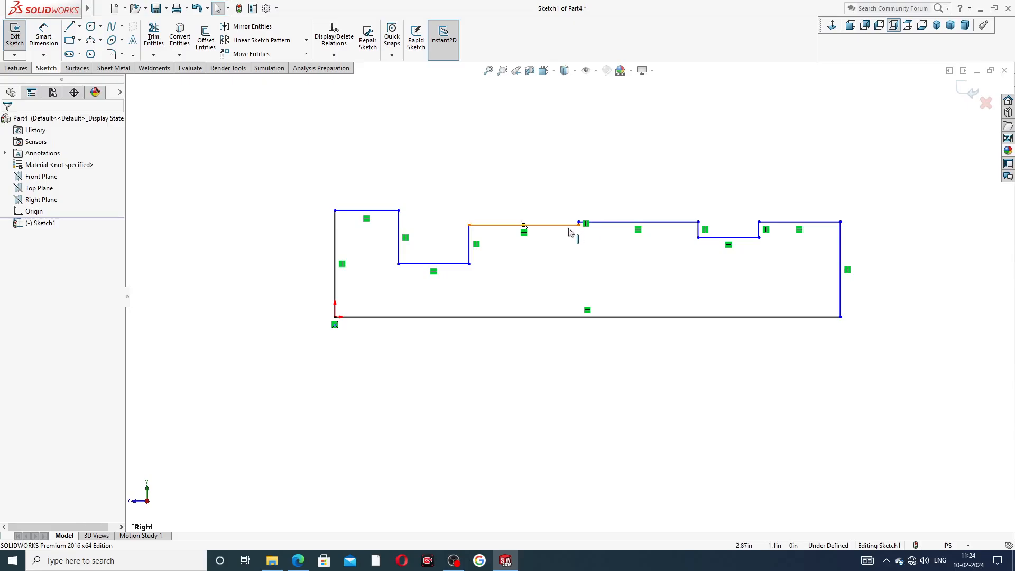
pyautogui.moveTo(546, 225); pyautogui.dragTo(546, 209)
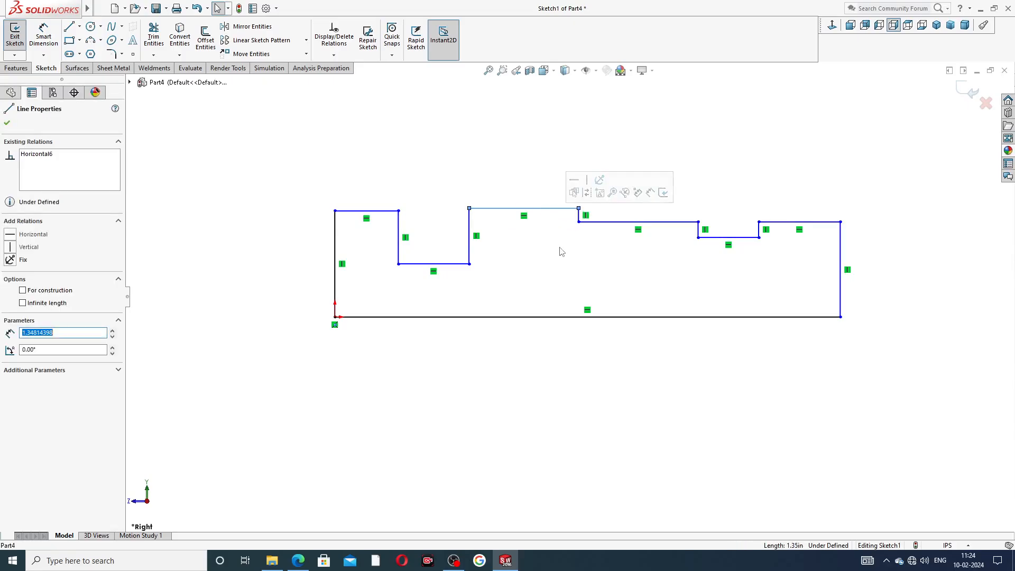
pyautogui.moveTo(460, 264); pyautogui.dragTo(461, 249)
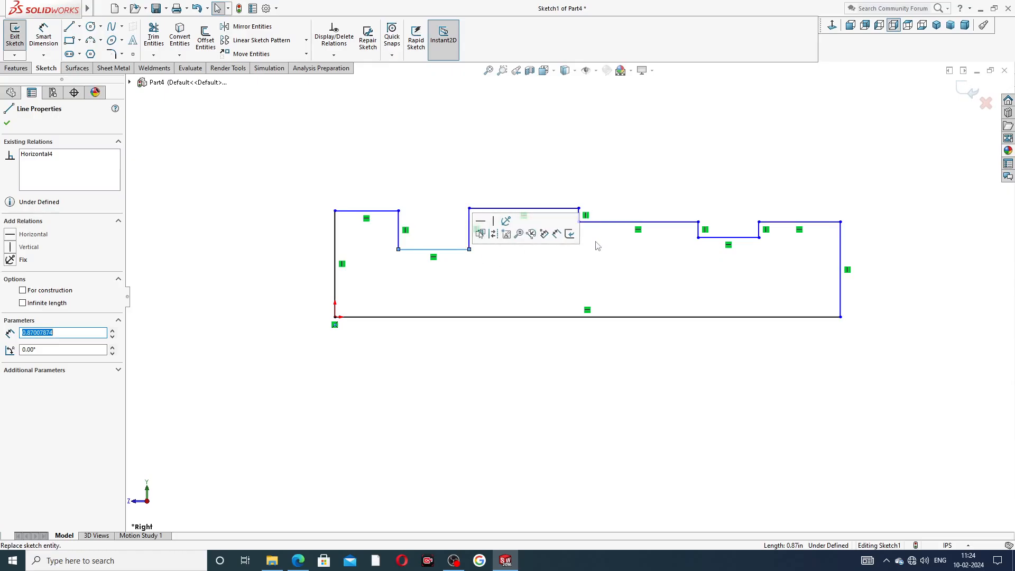
pyautogui.click(558, 238)
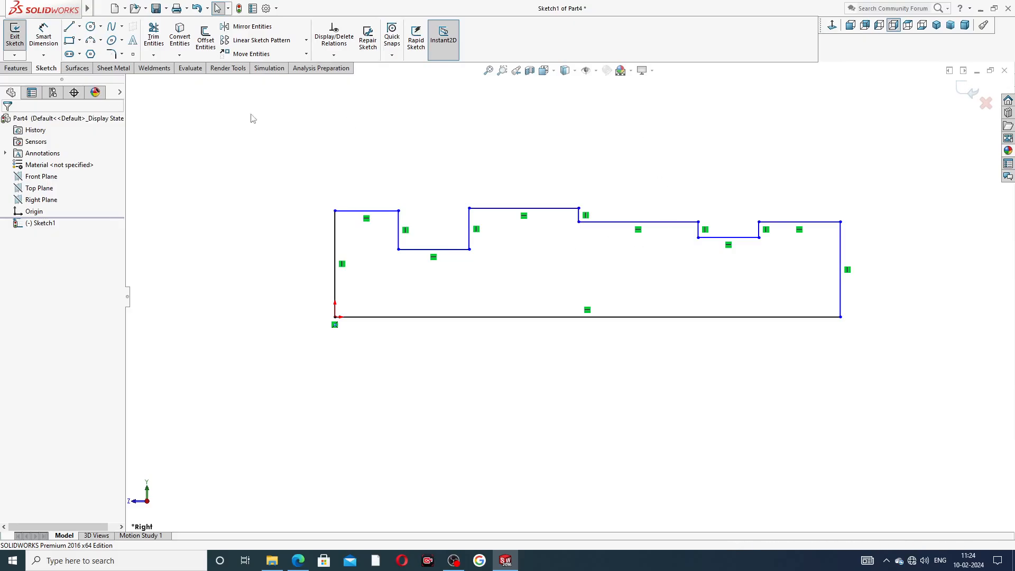
# - Dimension the overall length between the profile's two vertical end edges and set it to 6.25 in
pyautogui.click(41, 40)
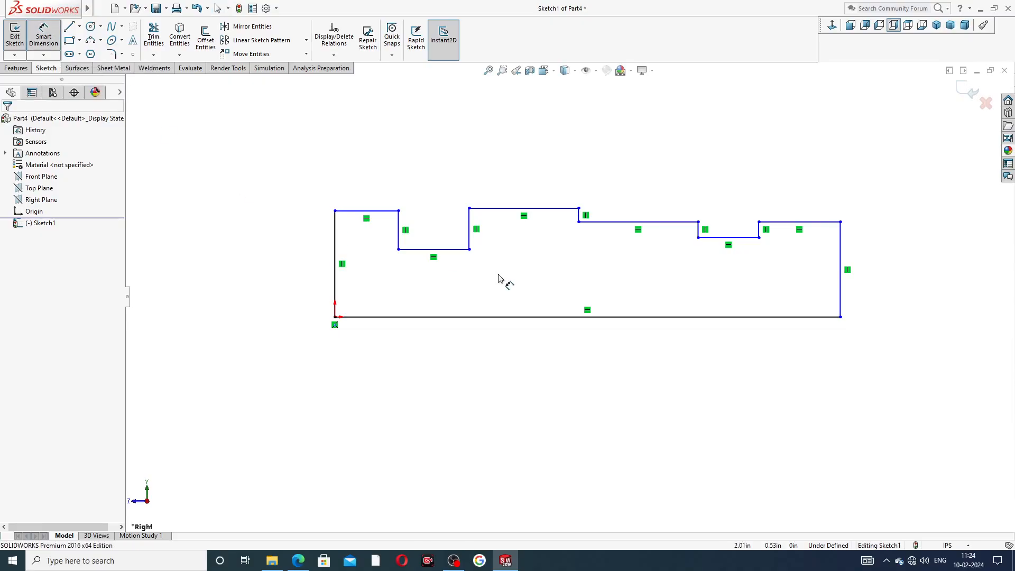
pyautogui.click(336, 249)
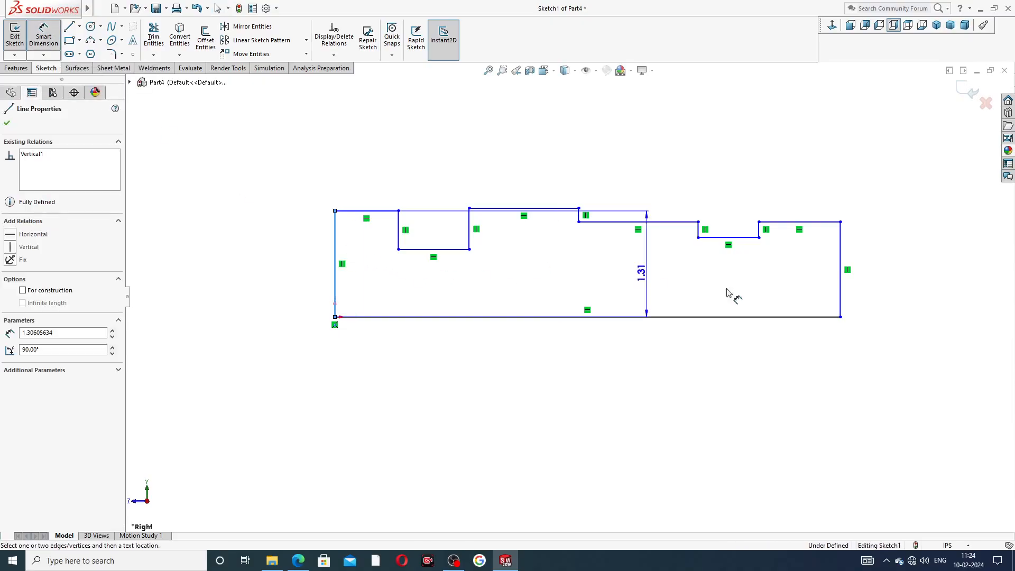
pyautogui.click(841, 265)
pyautogui.click(648, 379)
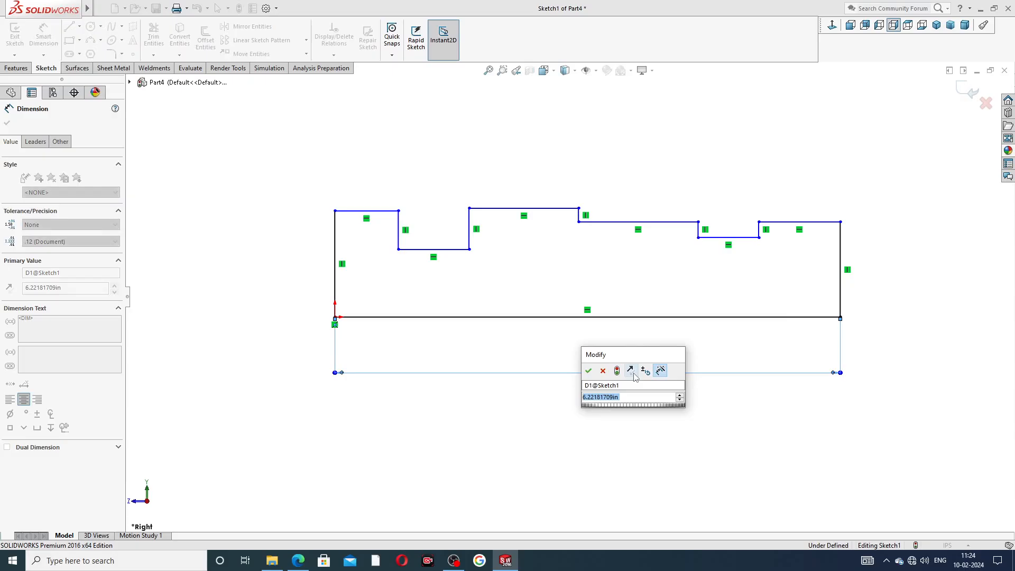
pyautogui.write('6.')
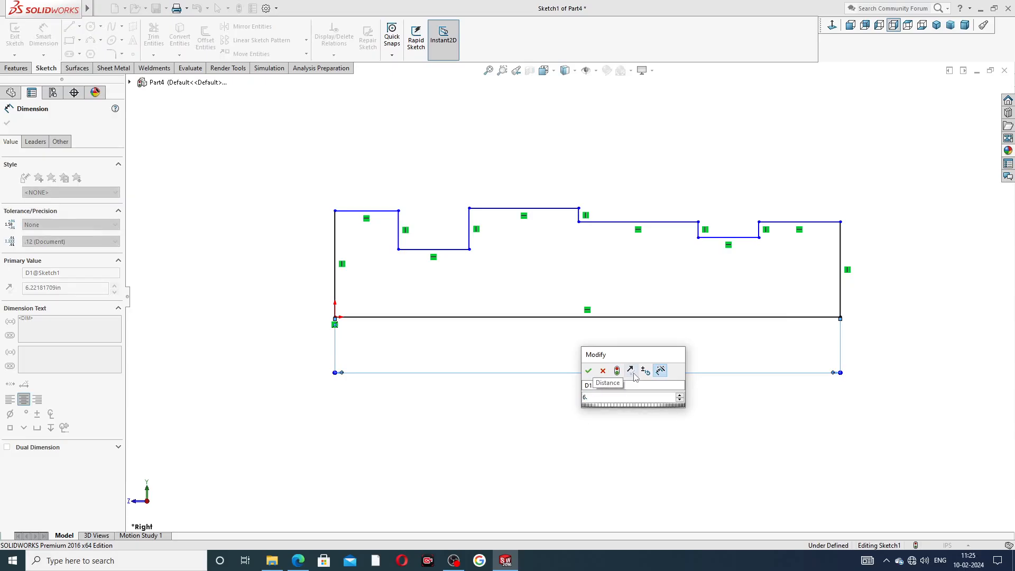
pyautogui.write('25')
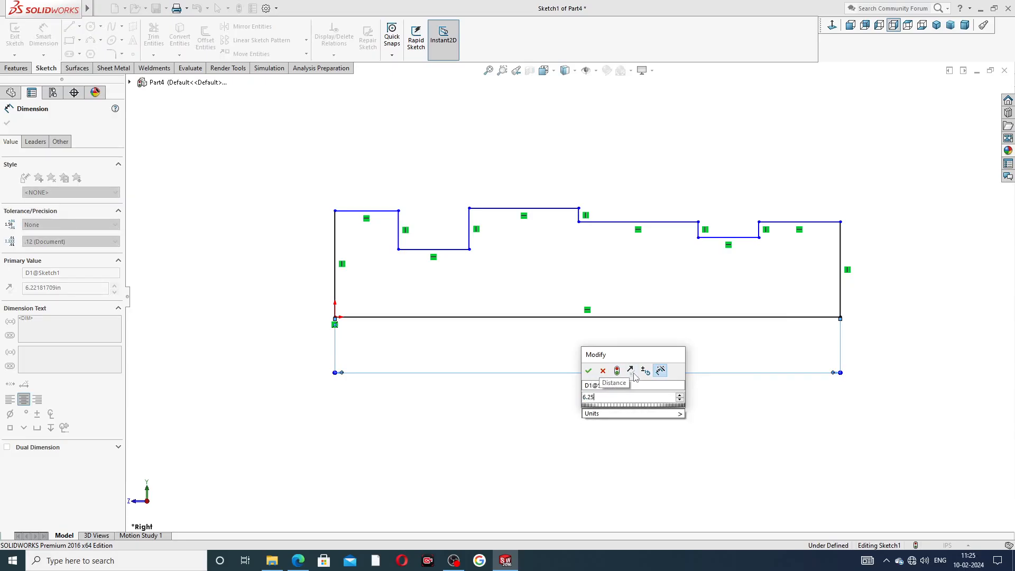
pyautogui.press('Return')
pyautogui.press('Escape')
# - Check the vice screw drawing PDF and dimension the profile's left vertical edge as 0.38 in
pyautogui.click(298, 560)
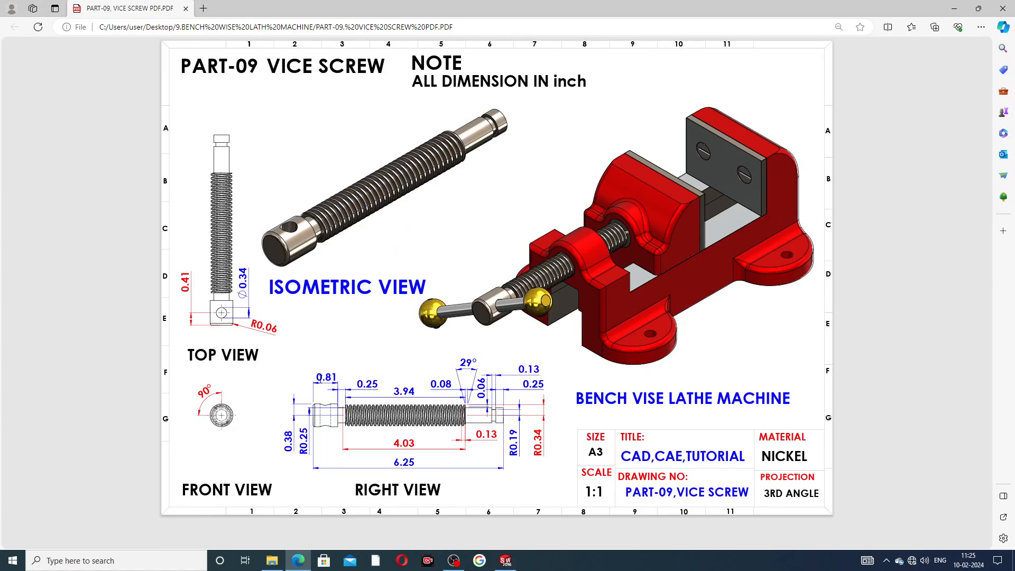
pyautogui.click(298, 561)
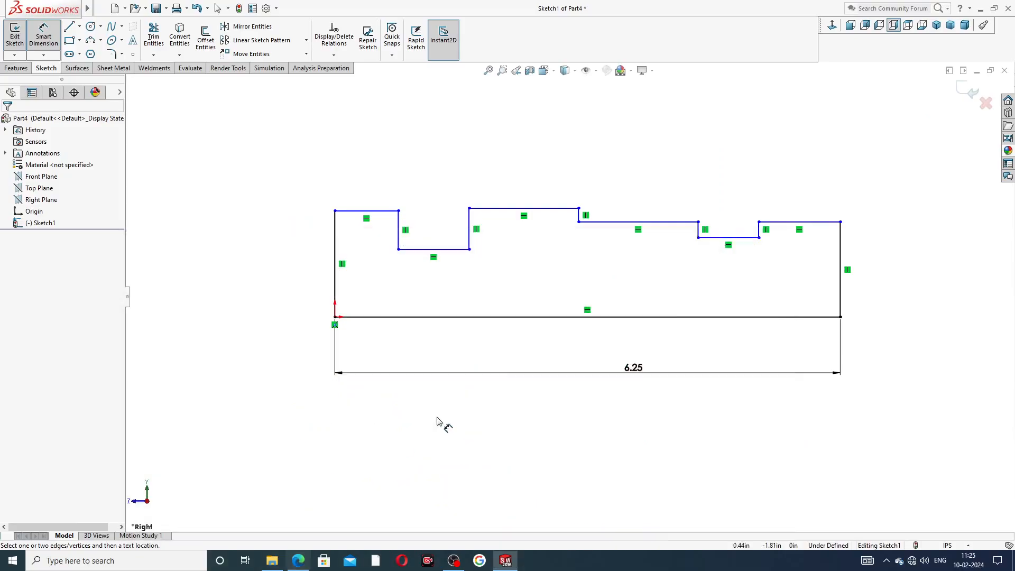
pyautogui.click(336, 235)
pyautogui.click(318, 259)
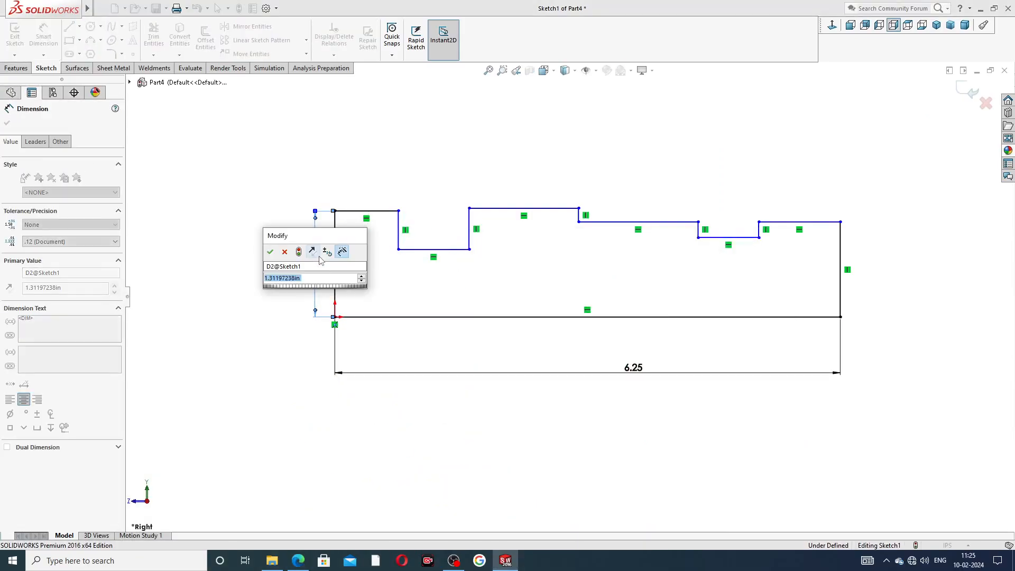
pyautogui.write('.')
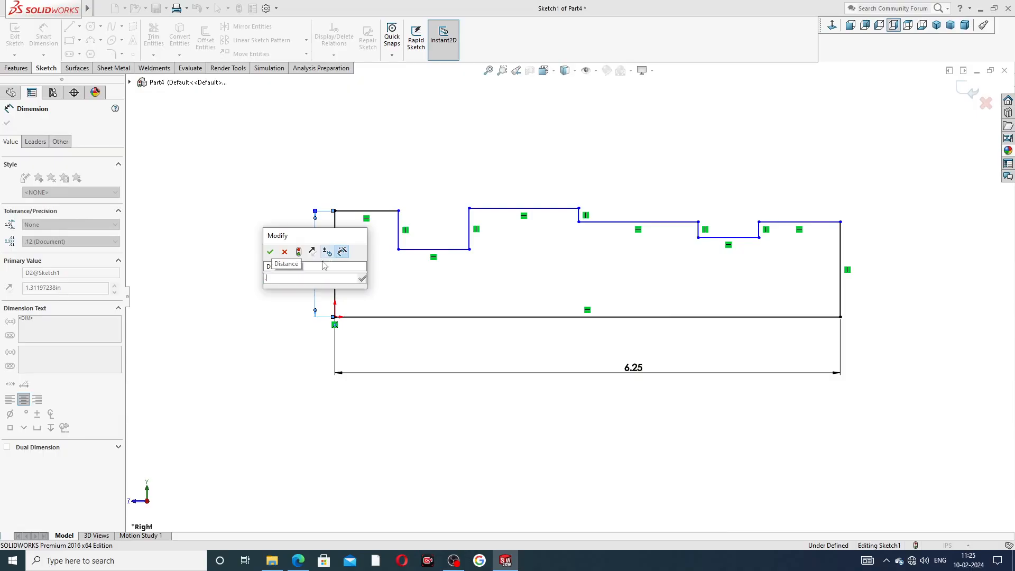
pyautogui.click(299, 561)
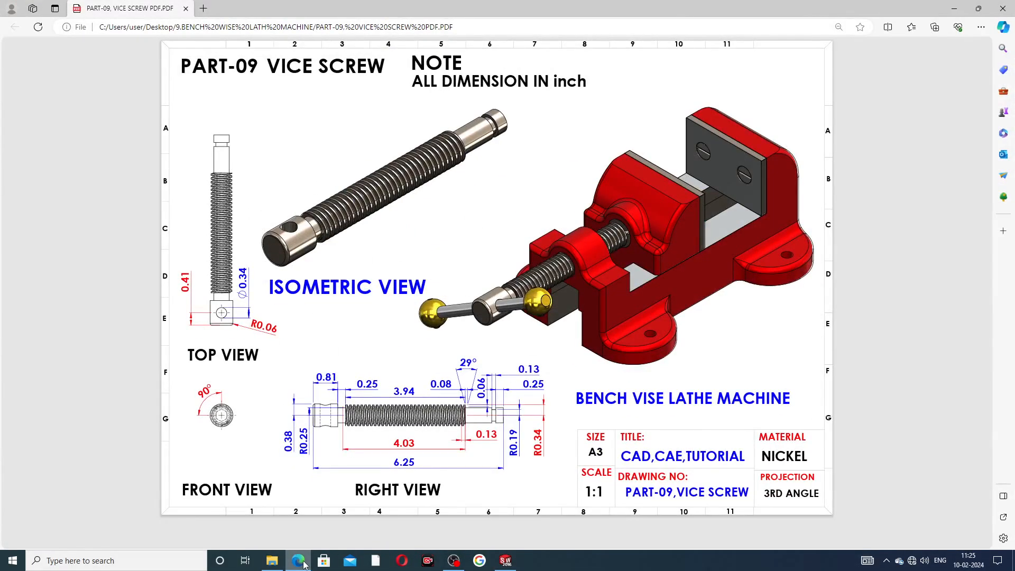
pyautogui.click(304, 562)
pyautogui.click(282, 281)
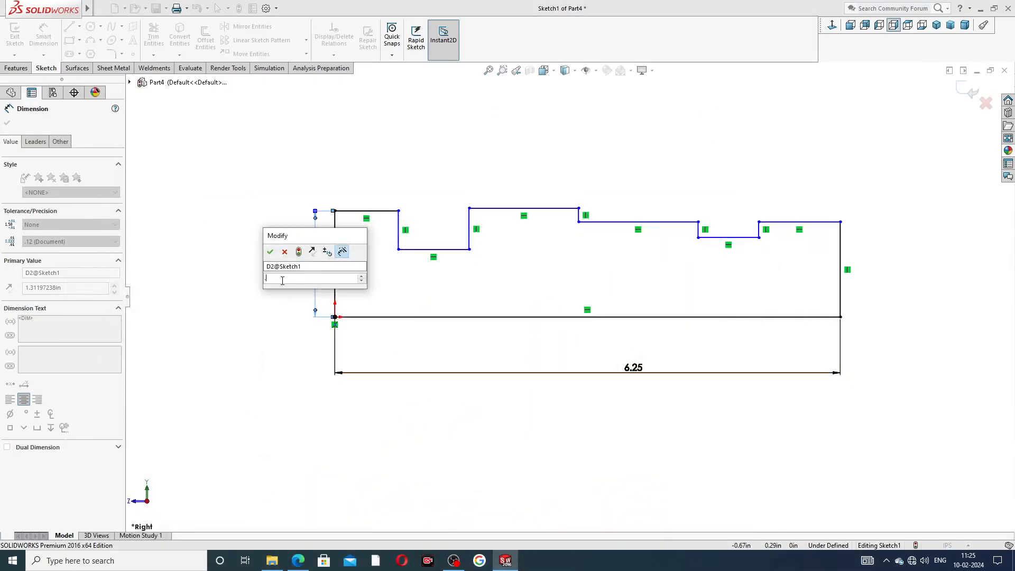
pyautogui.write('3')
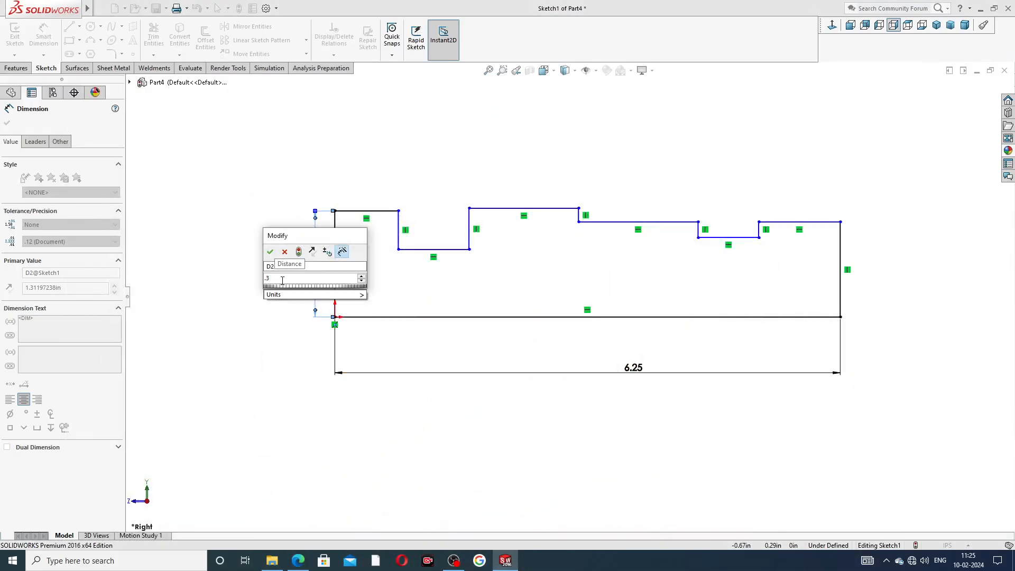
pyautogui.write('8')
pyautogui.press('Return')
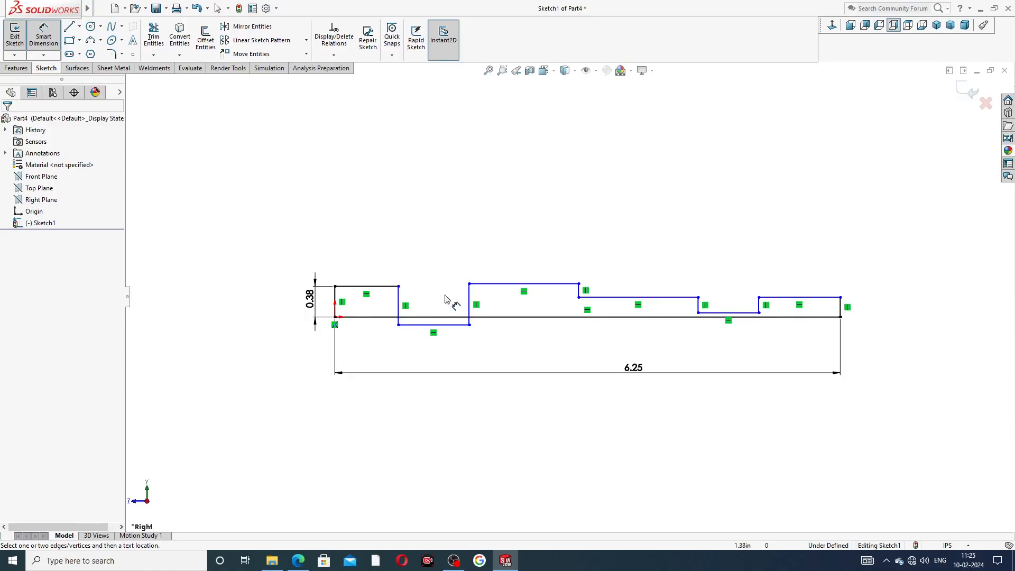
# - Leave dimensioning, move the first groove's floor above the base line and raise the segment beside it above the head's top edge
pyautogui.rightClick(438, 244)
pyautogui.click(455, 156)
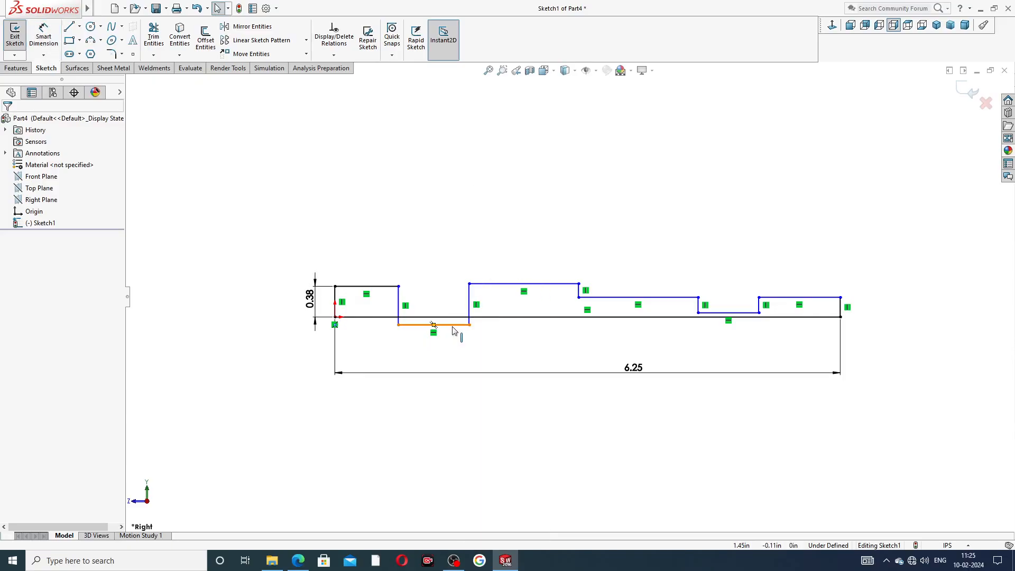
pyautogui.moveTo(453, 328); pyautogui.dragTo(454, 301)
pyautogui.click(468, 212)
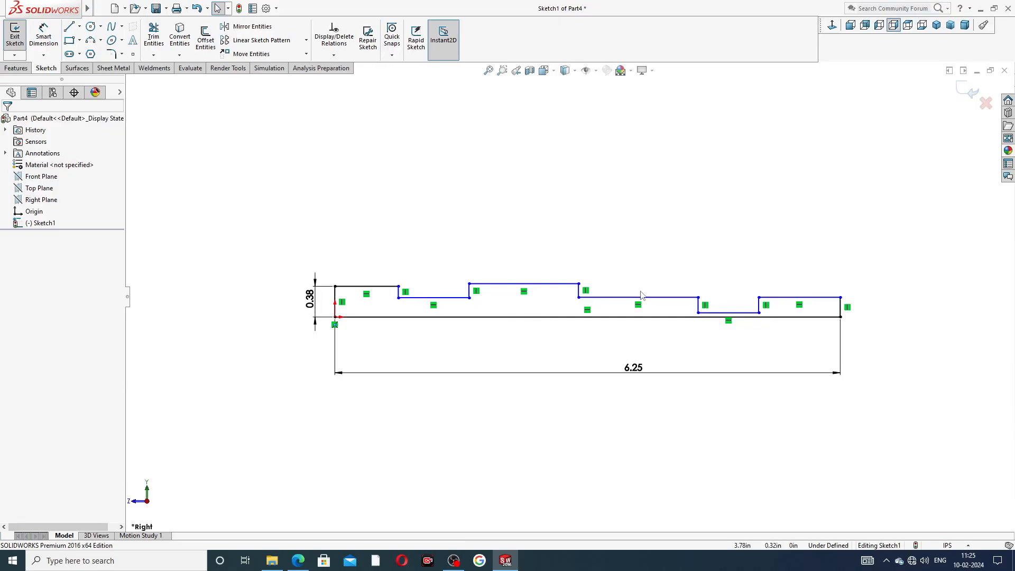
pyautogui.moveTo(555, 284); pyautogui.dragTo(562, 269)
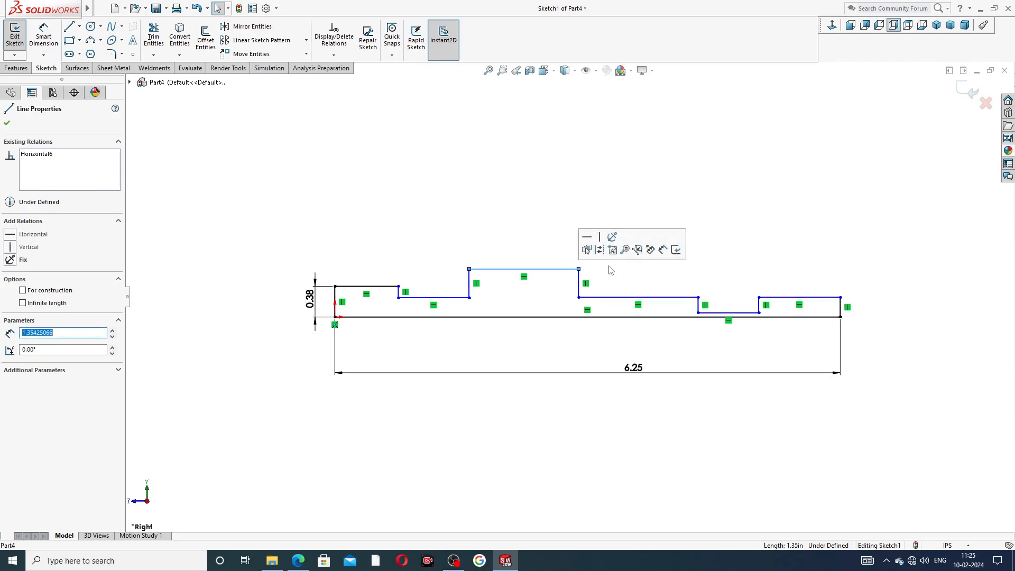
pyautogui.click(612, 276)
# - Raise the long step, the second groove's floor and the end step so the right half stands clearly above the base line
pyautogui.moveTo(682, 298); pyautogui.dragTo(683, 284)
pyautogui.moveTo(722, 313); pyautogui.dragTo(720, 306)
pyautogui.moveTo(794, 298); pyautogui.dragTo(794, 283)
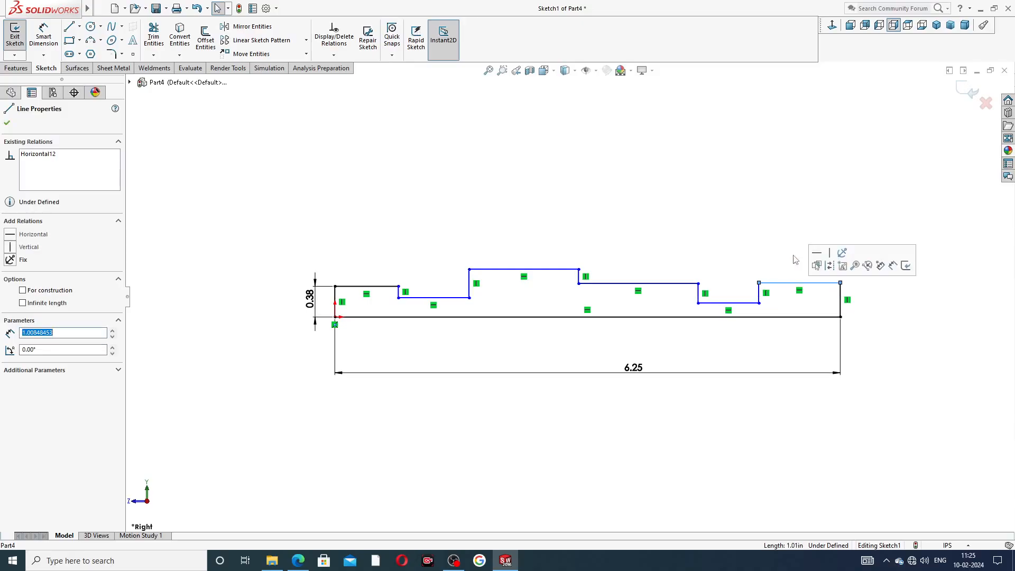
pyautogui.click(787, 229)
# - Dimension the length of the head's top edge at the profile's left end and set it to 0.81 in
pyautogui.click(45, 36)
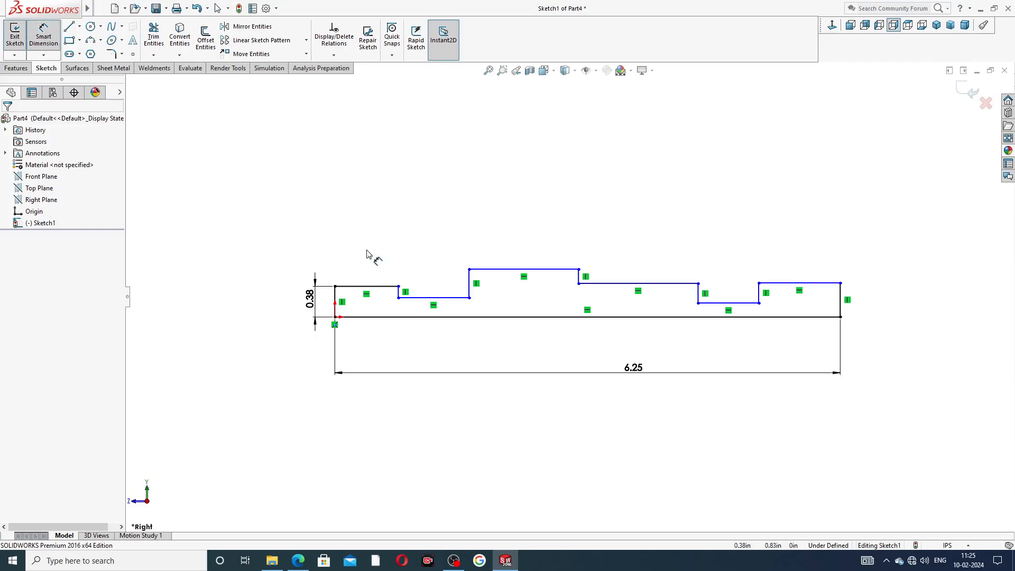
pyautogui.click(375, 286)
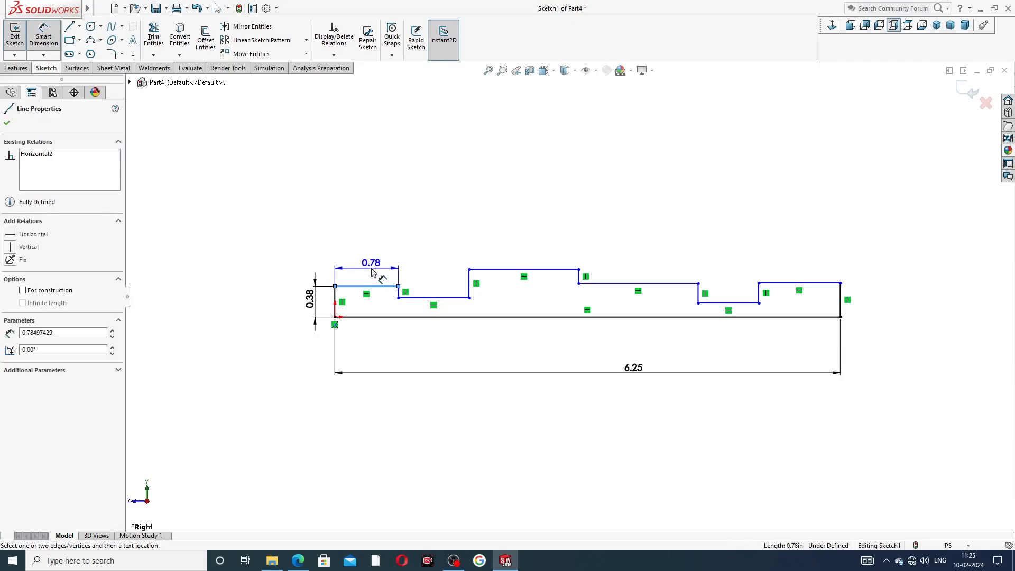
pyautogui.click(373, 271)
pyautogui.write('0.81')
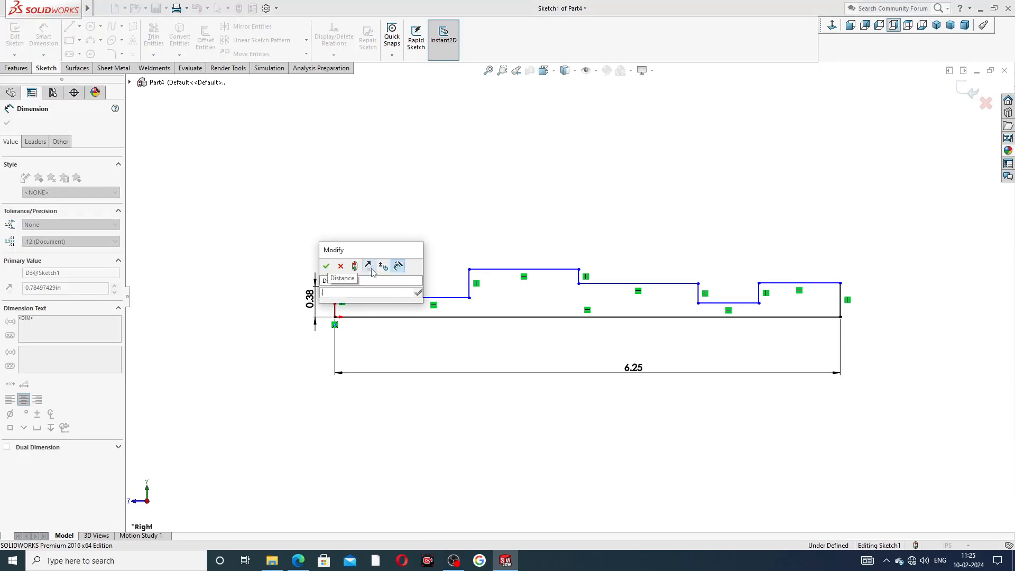
pyautogui.press('Return')
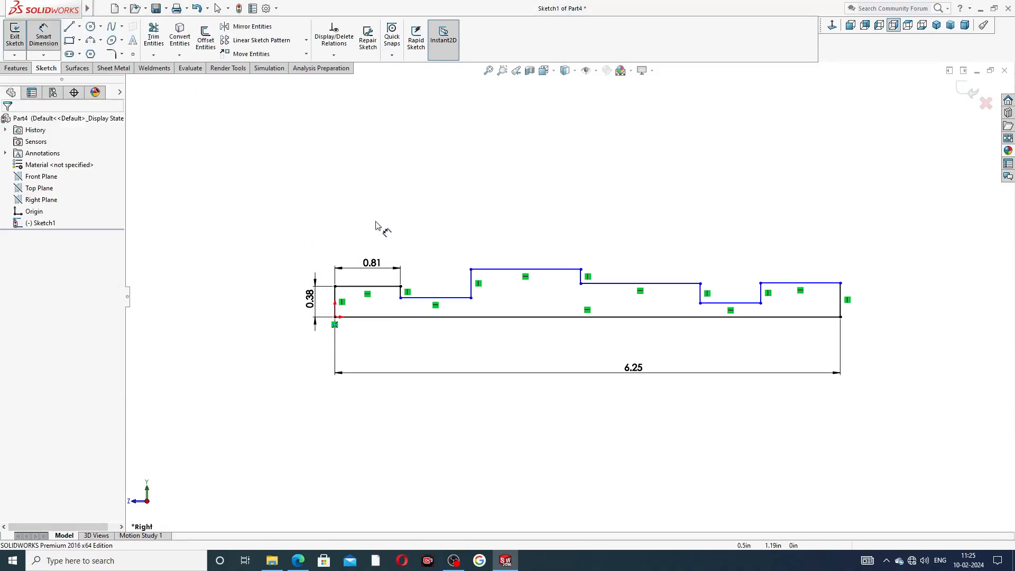
# - Dimension the width of the first groove's floor beside the head and set it to 0.25 in
pyautogui.click(430, 297)
pyautogui.click(428, 284)
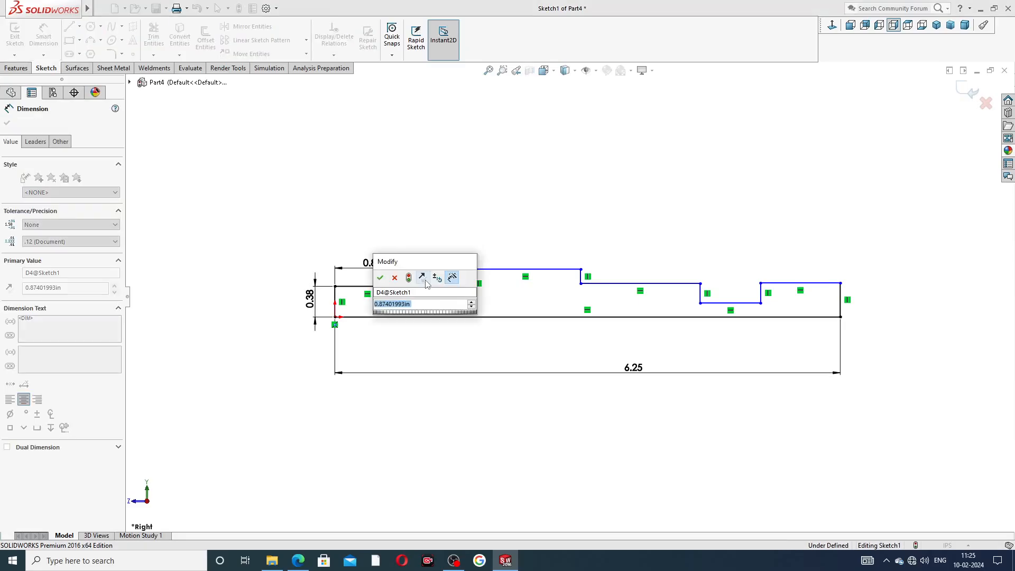
pyautogui.press('BackSpace')
pyautogui.write('.24')
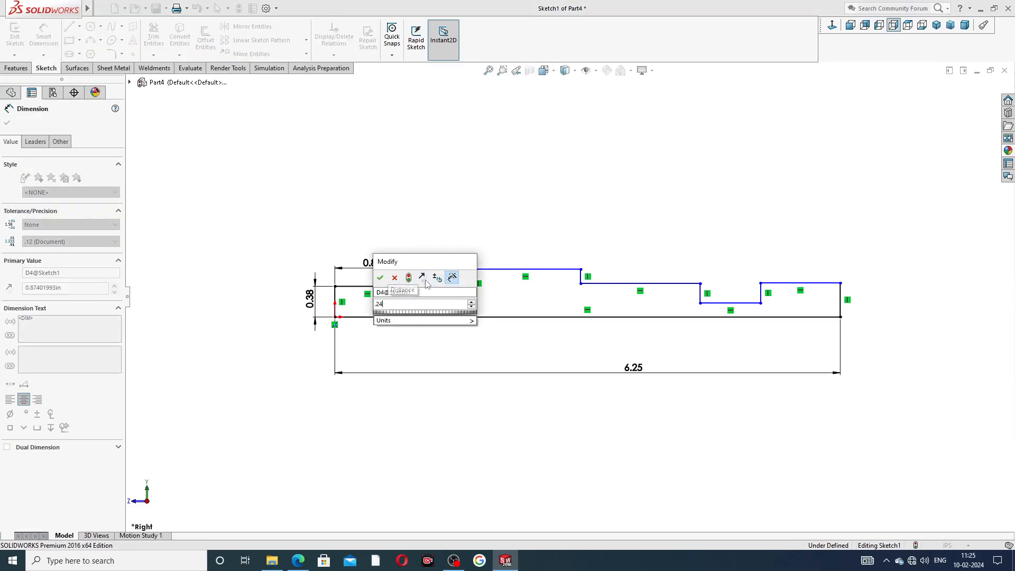
pyautogui.write('5')
pyautogui.press('Return')
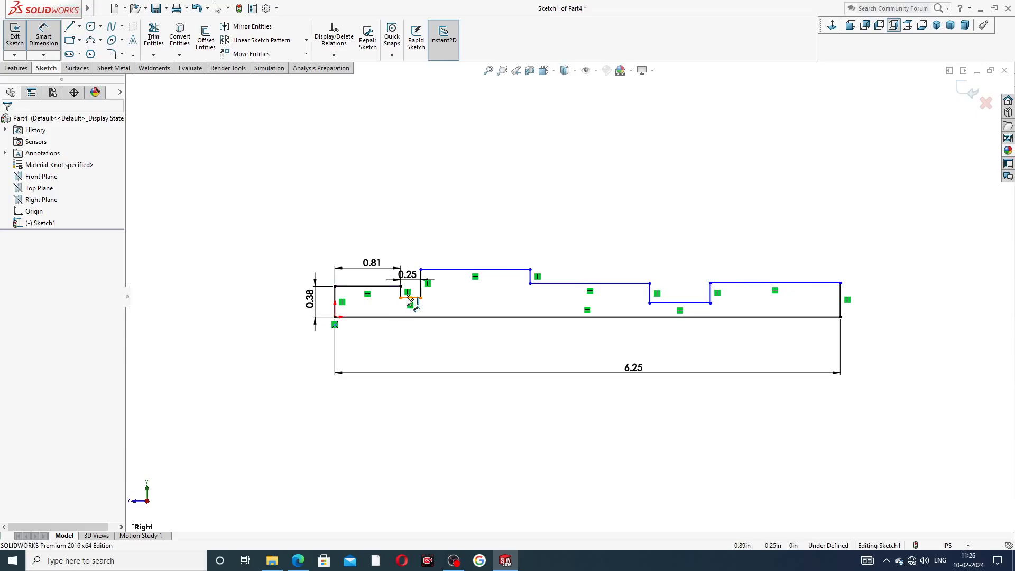
# - Dimension the first groove's floor from the base line at a height of 0.25 in
pyautogui.click(412, 317)
pyautogui.click(406, 298)
pyautogui.click(388, 309)
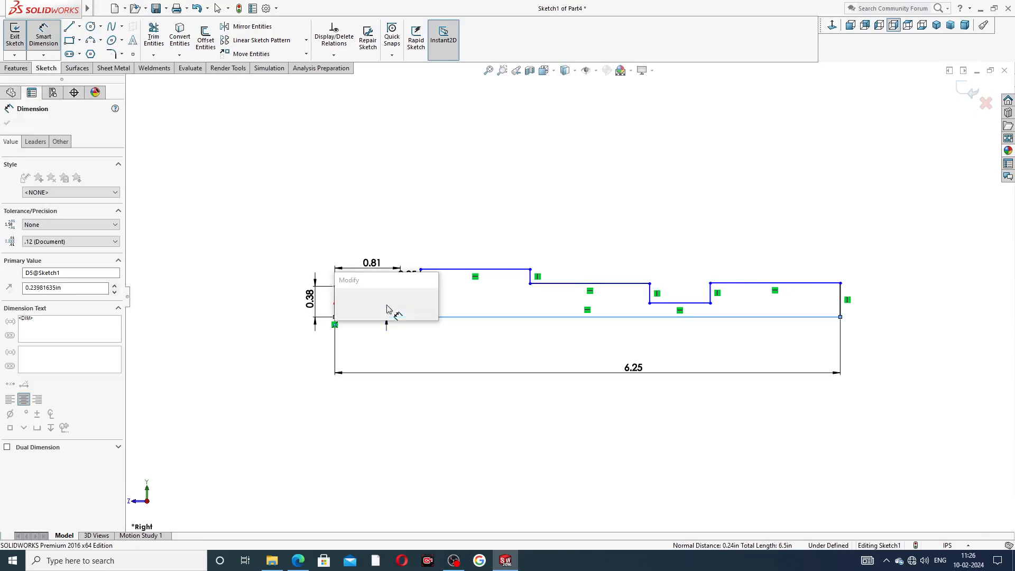
pyautogui.write('.25')
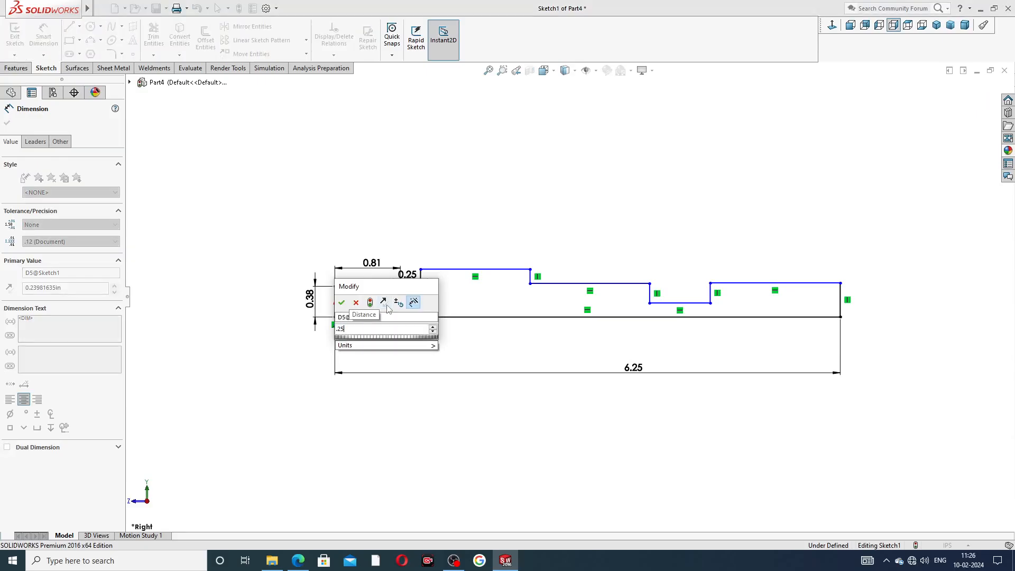
pyautogui.press('Return')
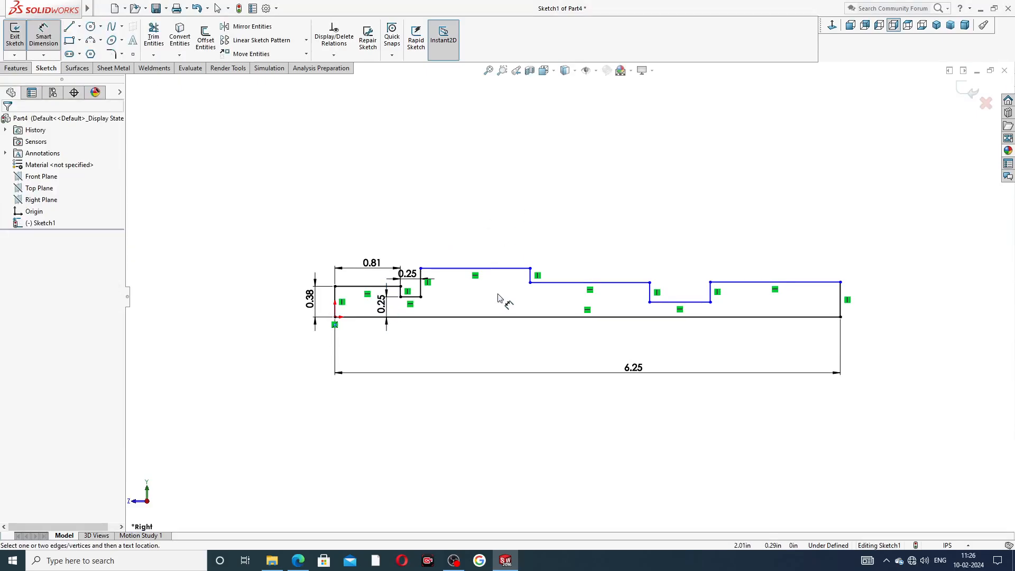
# - Leave dimensioning and make the first groove's floor, the long step and the end step's top edge collinear
pyautogui.scroll(-1, 498, 298)
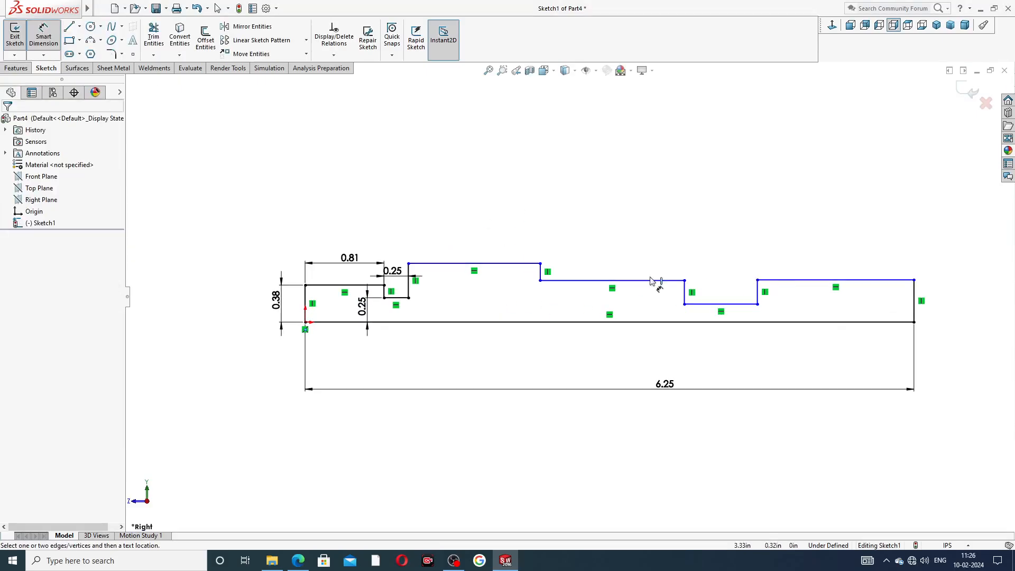
pyautogui.rightClick(739, 196)
pyautogui.click(751, 159)
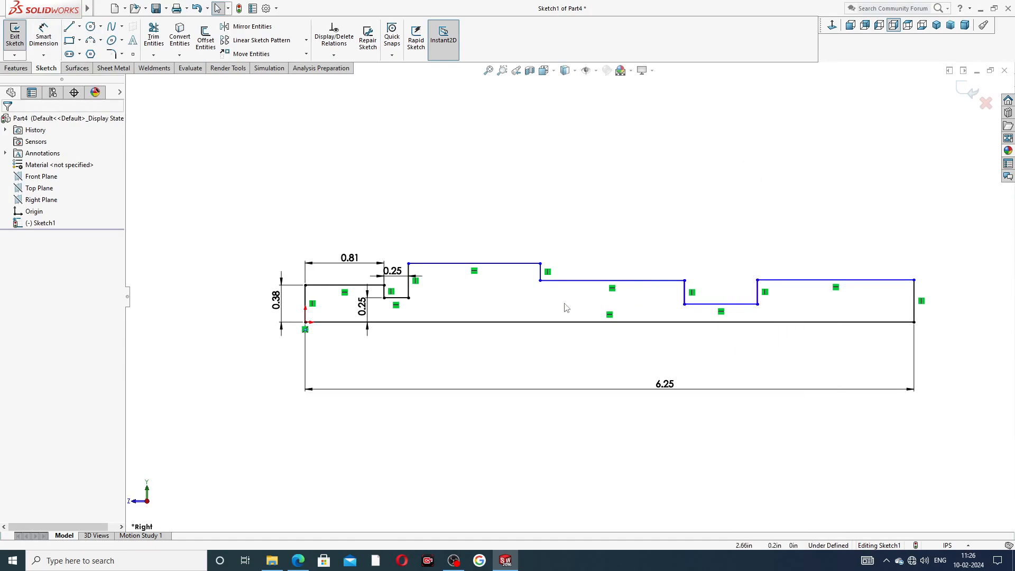
pyautogui.click(401, 299)
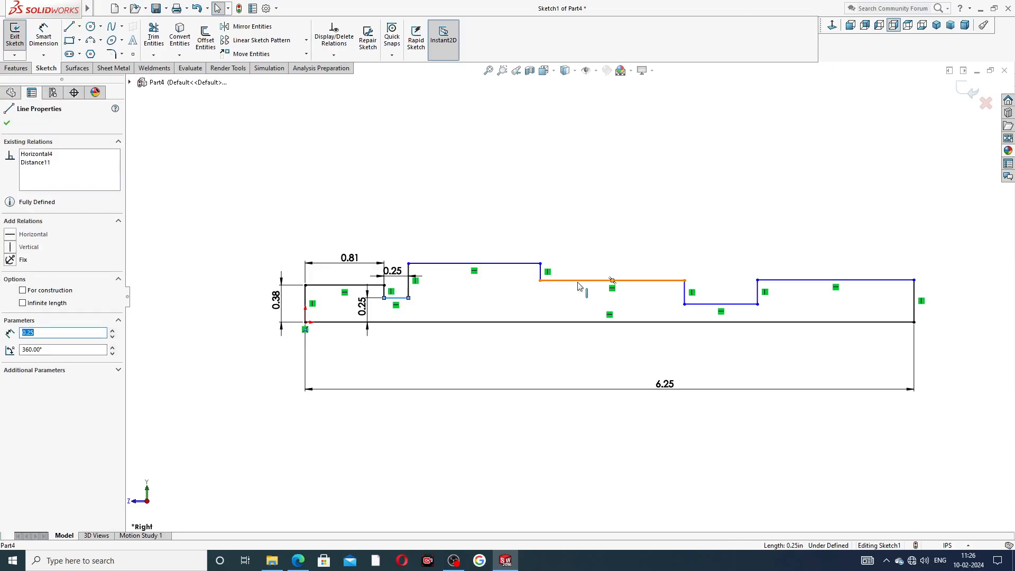
pyautogui.keyDown('ctrl'); pyautogui.click(609, 281); pyautogui.keyUp('ctrl')
pyautogui.keyDown('ctrl'); pyautogui.click(775, 281); pyautogui.keyUp('ctrl')
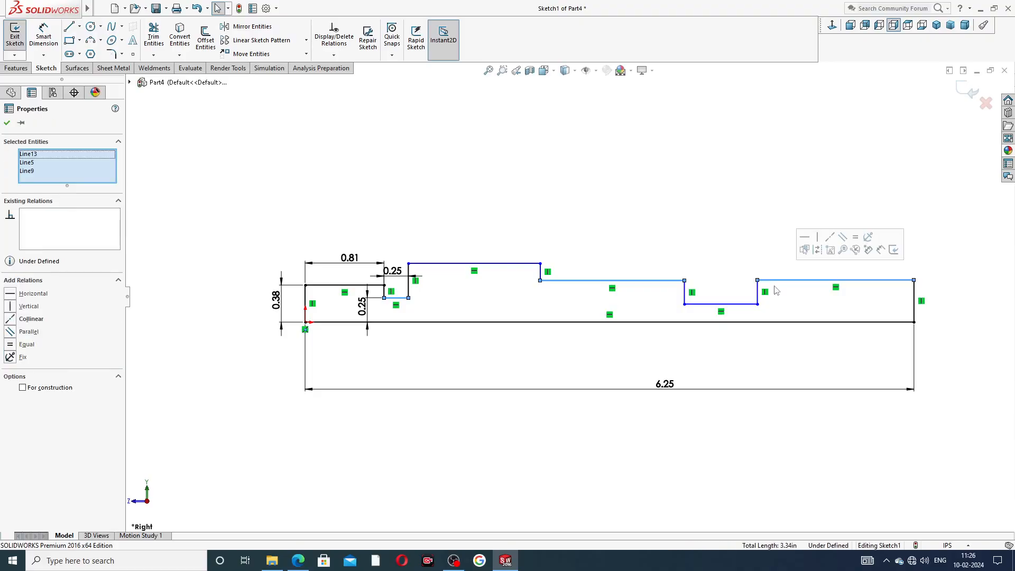
pyautogui.click(830, 239)
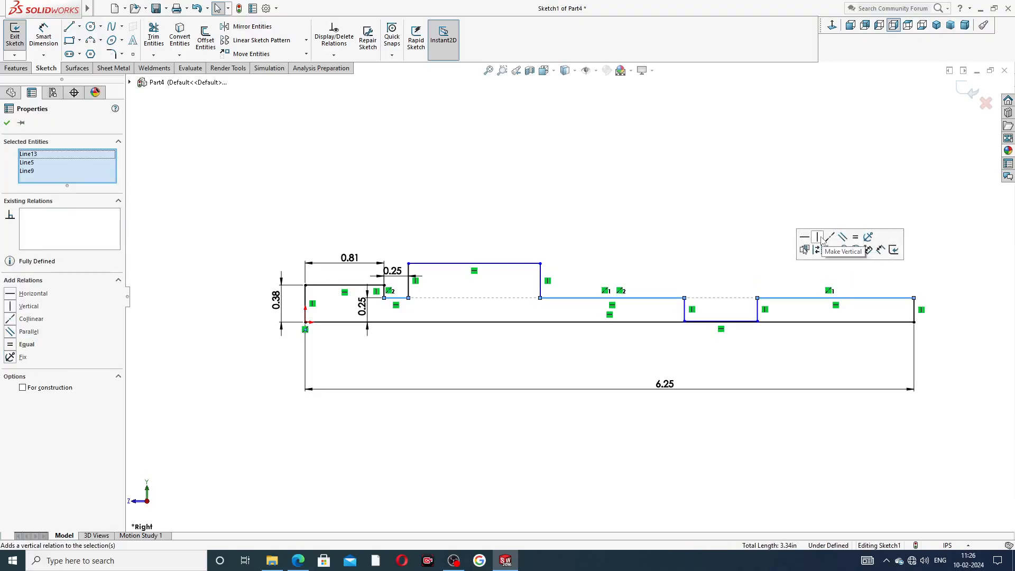
pyautogui.click(718, 195)
# - Raise the second groove's floor clear of the base line so it lies between the base and the step edges
pyautogui.click(710, 323)
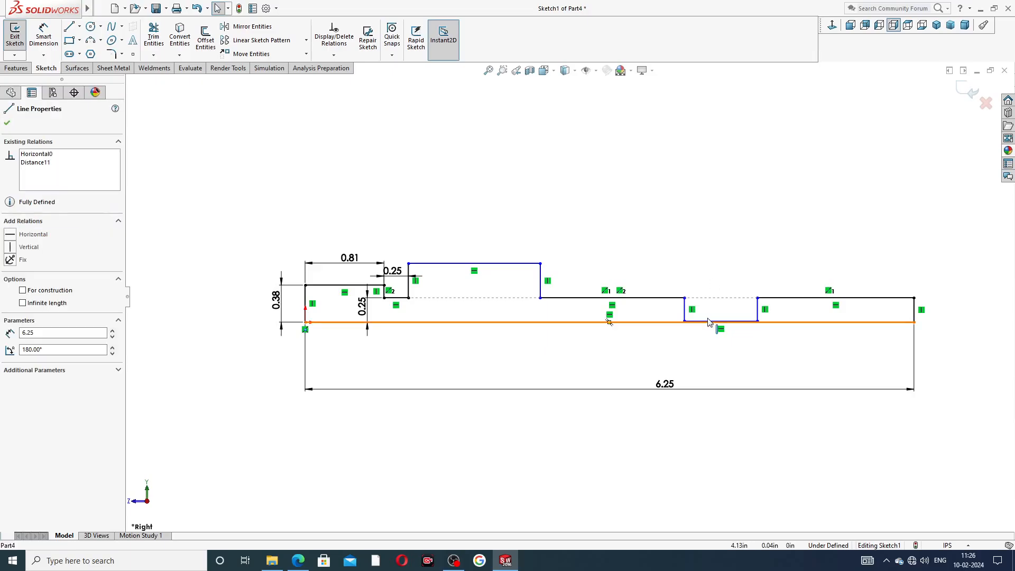
pyautogui.press('Escape')
pyautogui.scroll(-1, 715, 321)
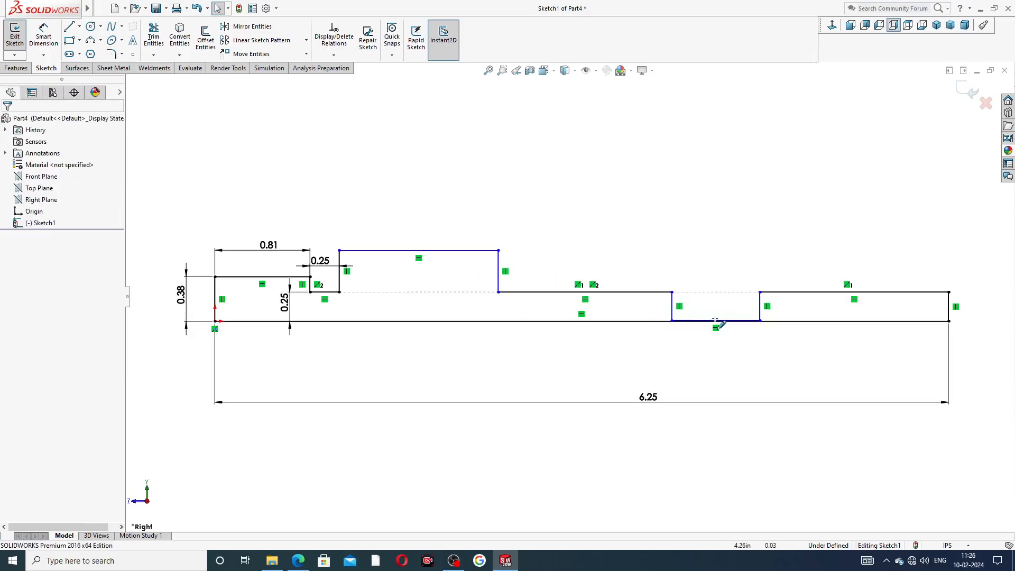
pyautogui.click(696, 321)
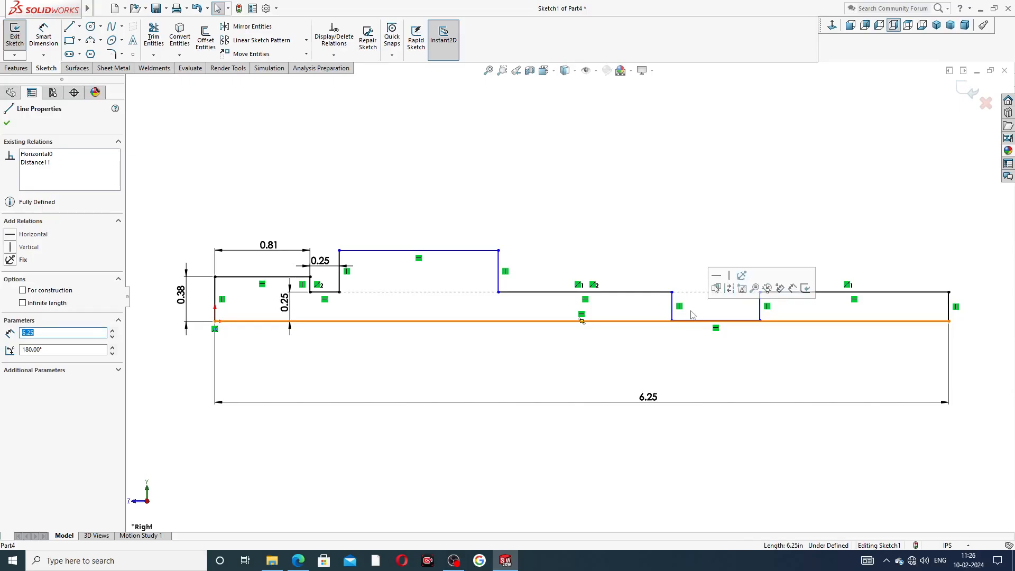
pyautogui.press('Escape')
pyautogui.scroll(-3, 714, 332)
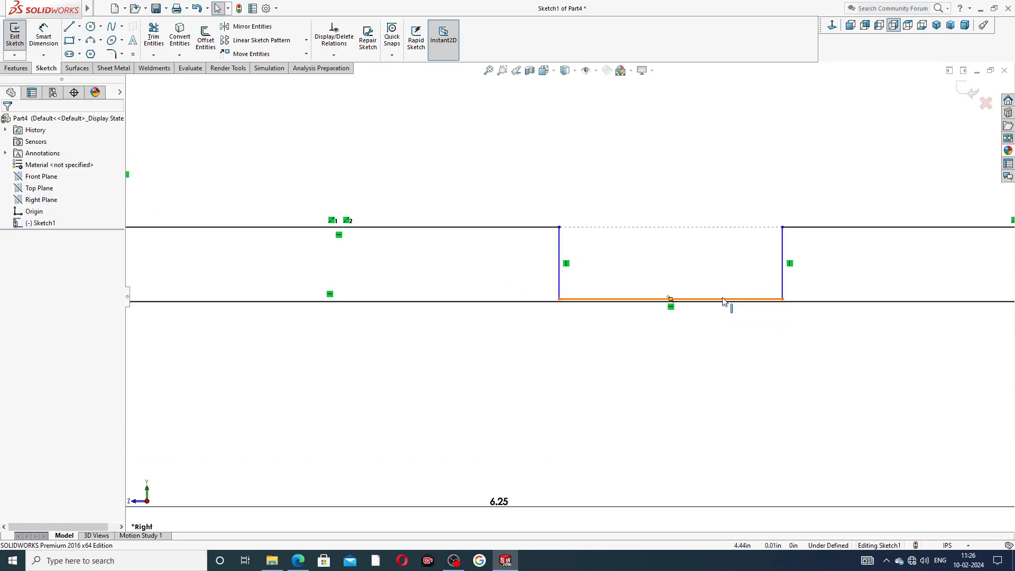
pyautogui.moveTo(725, 304); pyautogui.dragTo(719, 273)
pyautogui.press('Escape')
pyautogui.press('f')
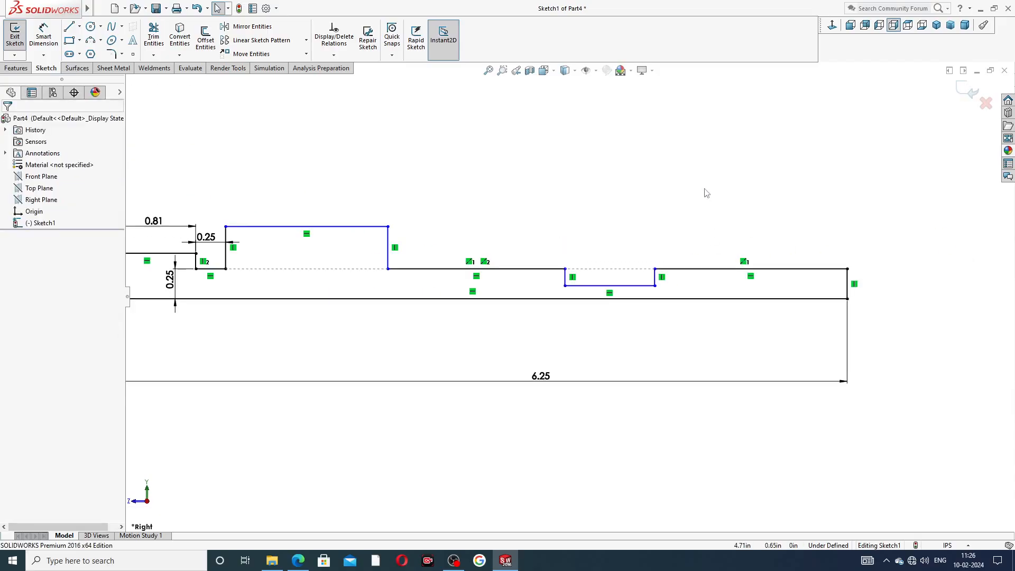
# - Dimension the length of the end step's top edge and set it to 0.25 in
pyautogui.click(39, 37)
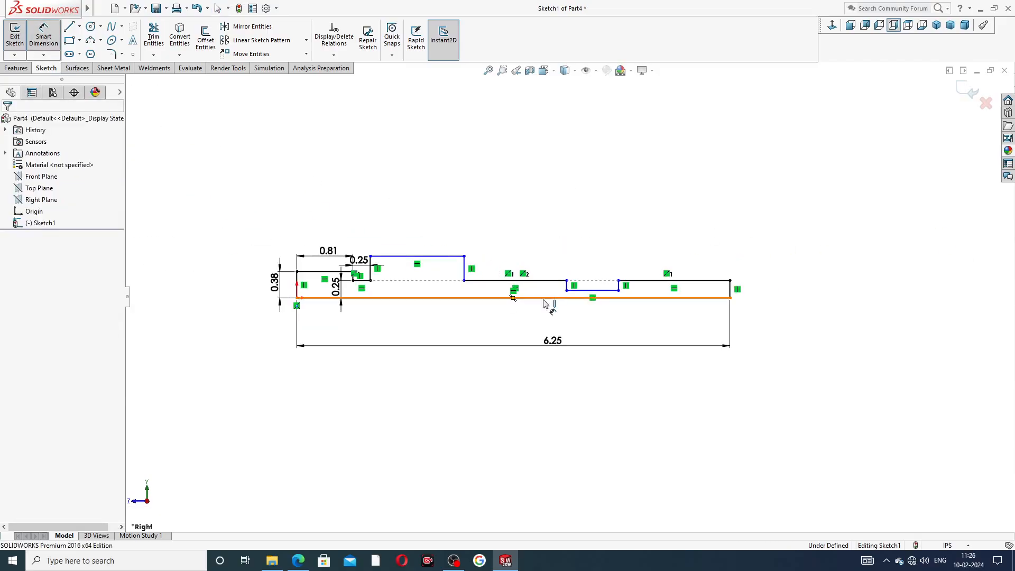
pyautogui.scroll(-2, 656, 312)
pyautogui.click(712, 258)
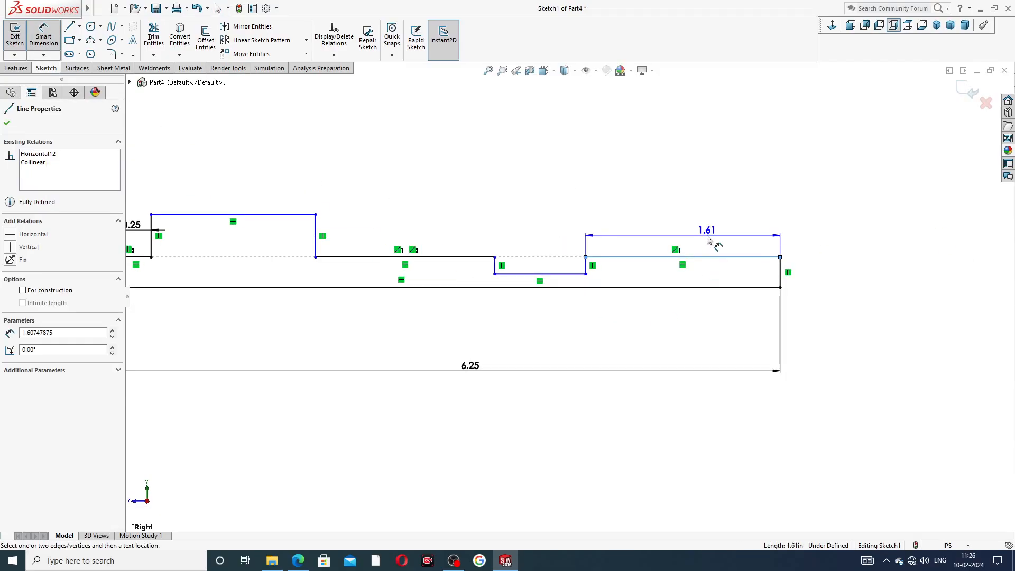
pyautogui.click(712, 241)
pyautogui.press('BackSpace')
pyautogui.write('0.25')
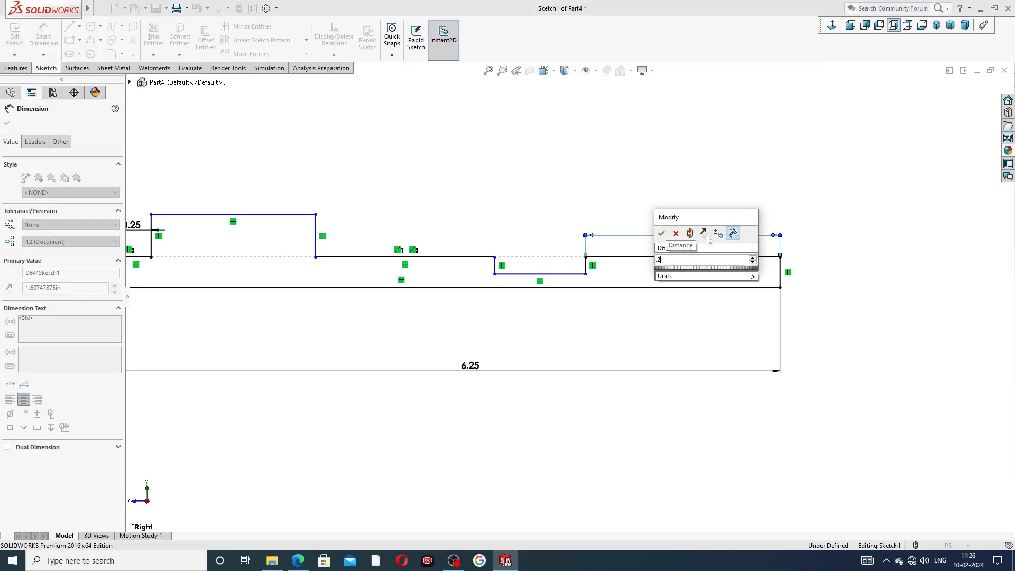
pyautogui.press('Return')
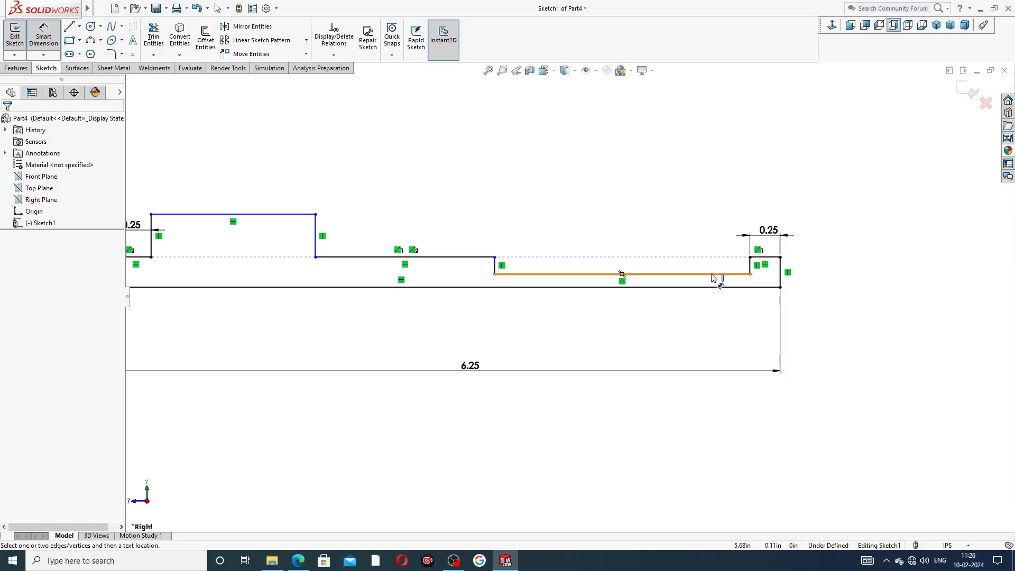
# - Dimension the width of the second groove's floor and set it to 0.13 in
pyautogui.click(709, 273)
pyautogui.click(670, 251)
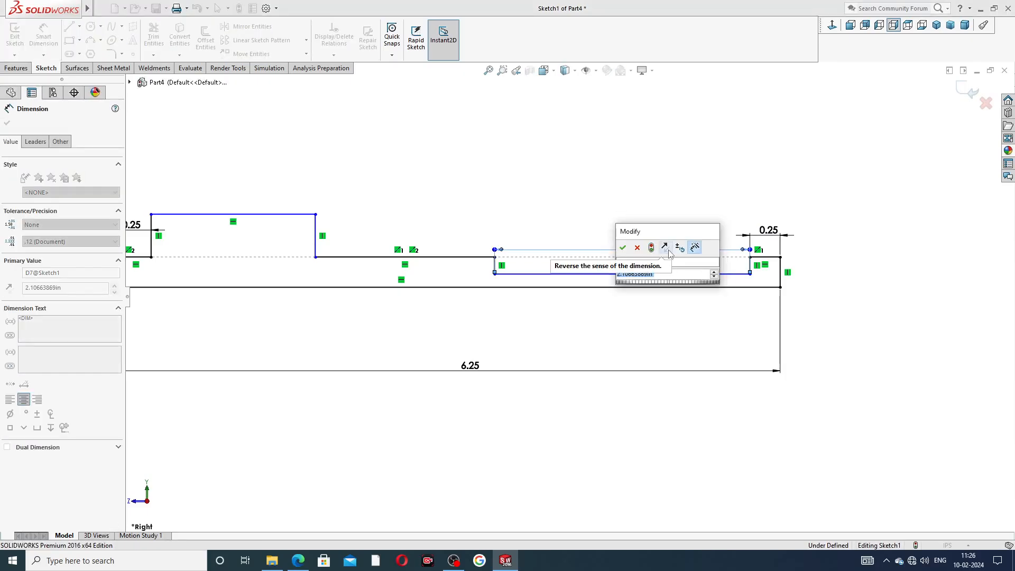
pyautogui.write('.1')
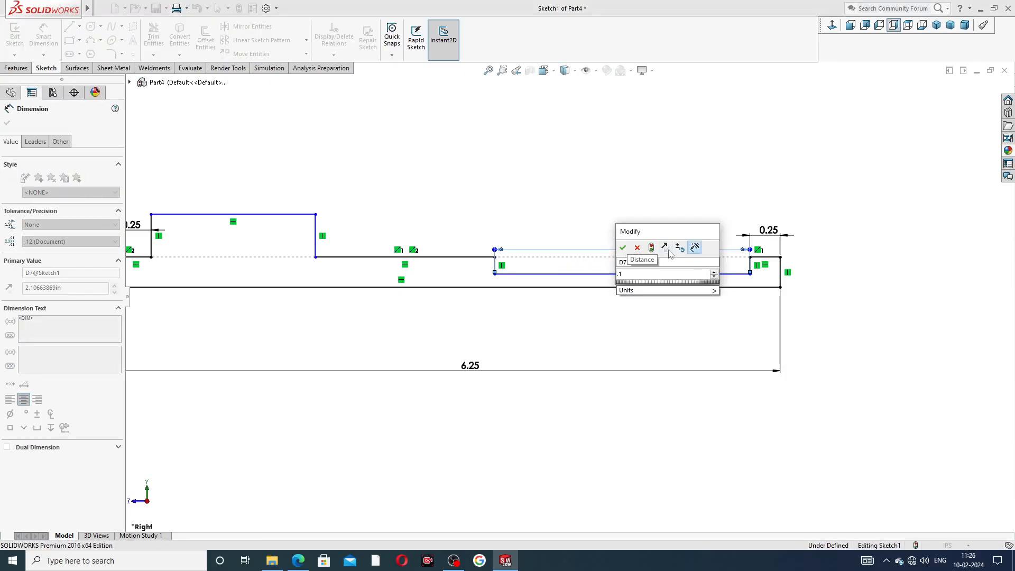
pyautogui.write('25')
pyautogui.press('Return')
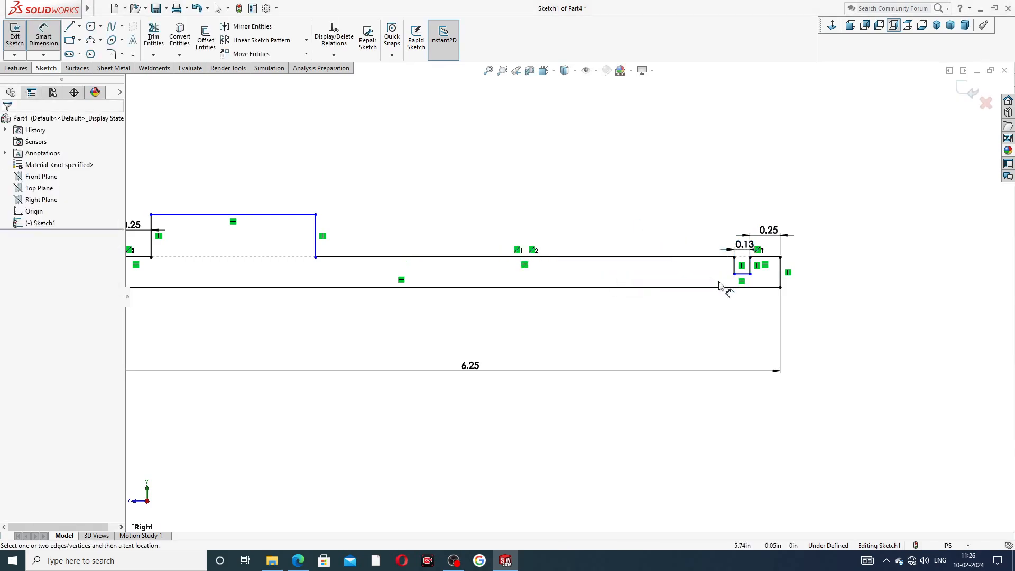
# - Dimension the second groove's floor from the base line at a height of 0.19 in
pyautogui.scroll(-5, 719, 286)
pyautogui.click(709, 267)
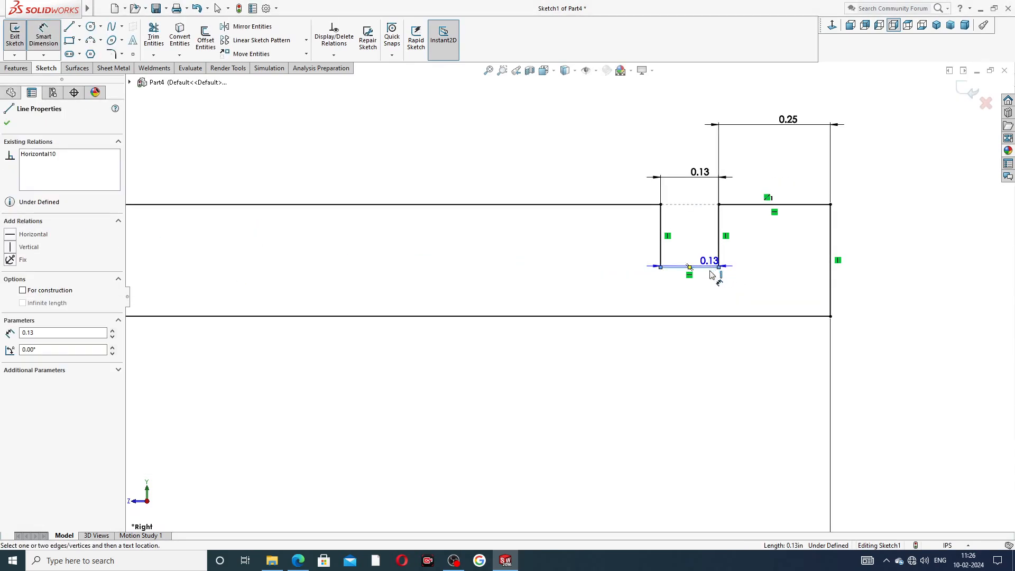
pyautogui.click(711, 316)
pyautogui.click(707, 297)
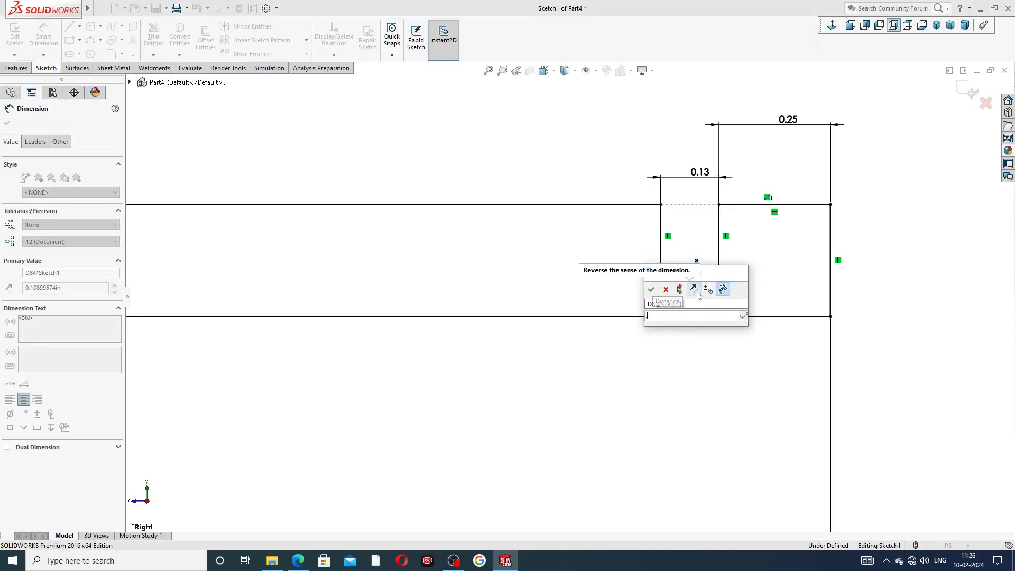
pyautogui.write('.19')
pyautogui.press('Return')
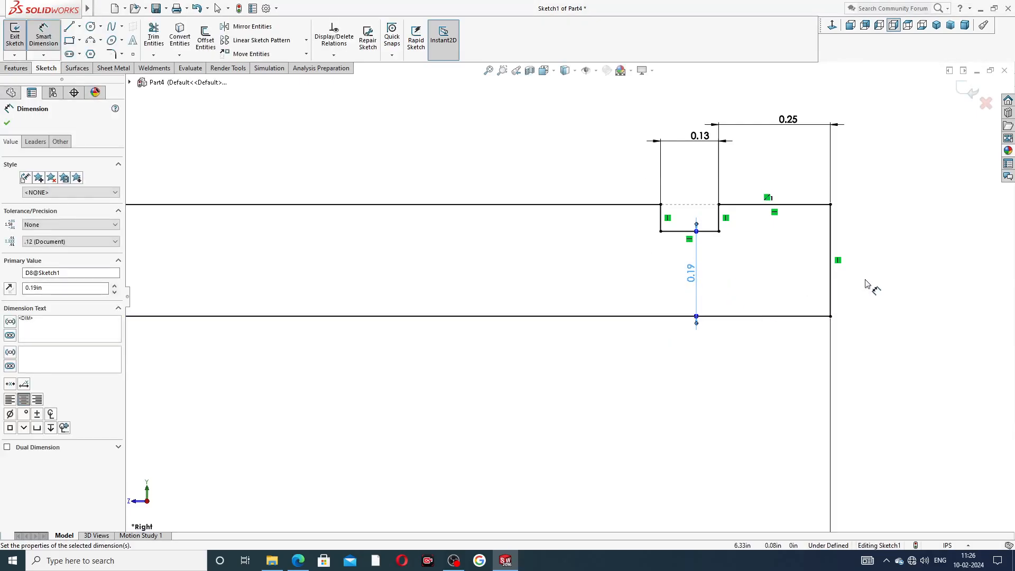
# - Reposition the second groove's height dimension just beyond the groove, beneath the end step
pyautogui.click(868, 286)
pyautogui.scroll(3, 748, 277)
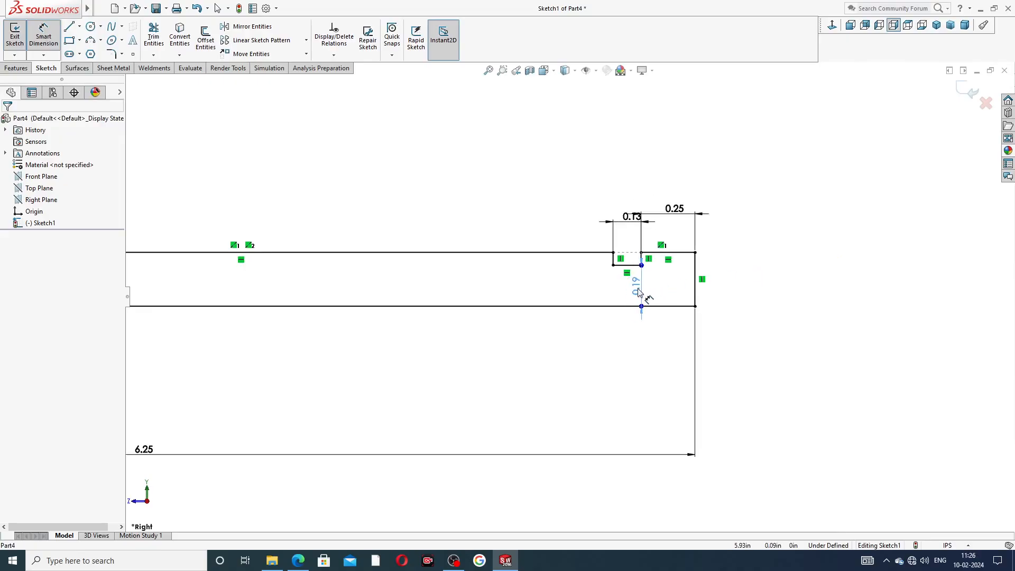
pyautogui.moveTo(639, 292); pyautogui.dragTo(651, 294)
pyautogui.click(756, 264)
# - Dimension the length of the raised middle section's top edge and set it to 3.94 in
pyautogui.scroll(6, 512, 246)
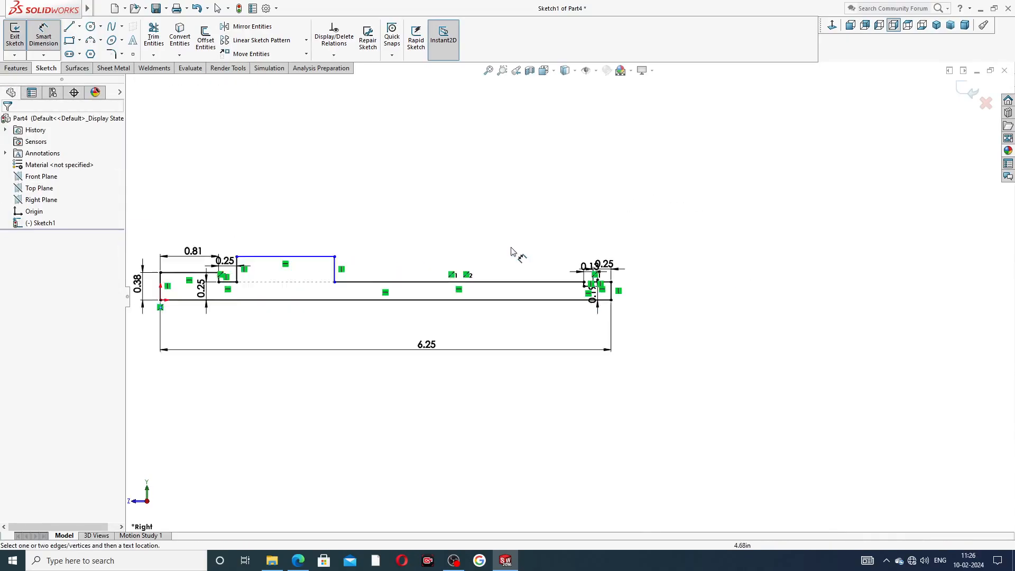
pyautogui.scroll(2, 511, 251)
pyautogui.scroll(-4, 376, 277)
pyautogui.click(394, 258)
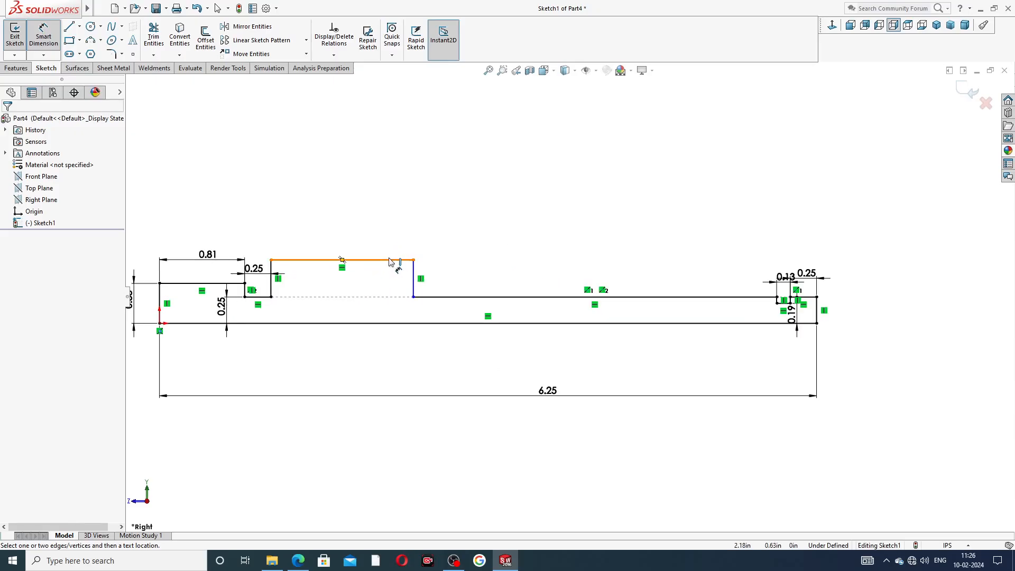
pyautogui.click(379, 232)
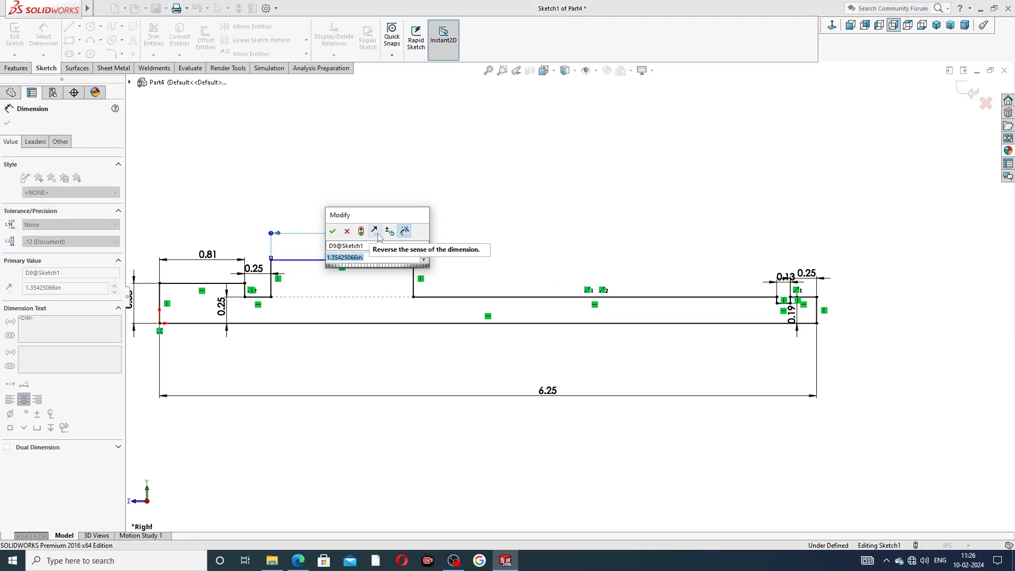
pyautogui.write('3.9')
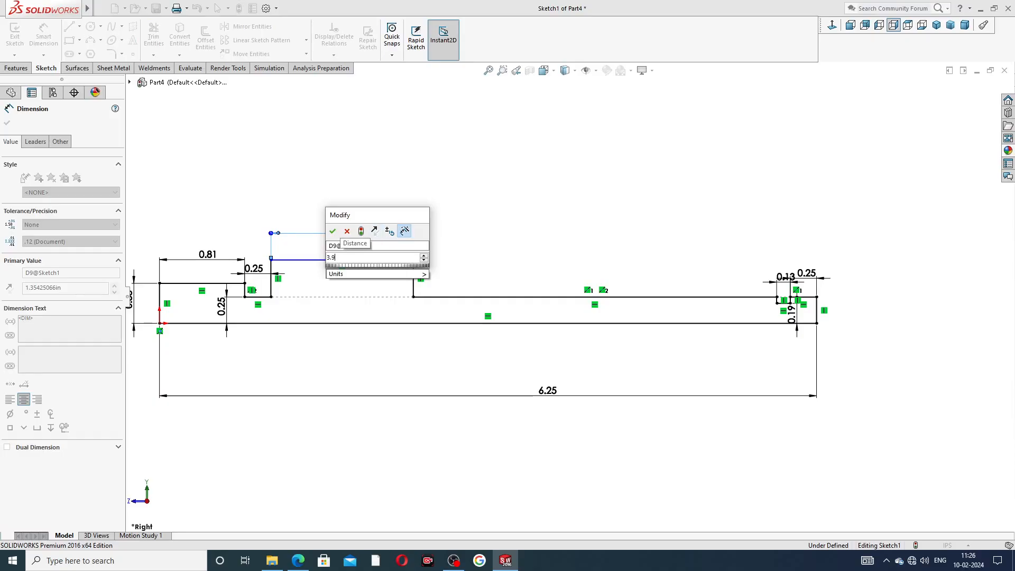
pyautogui.write('4')
pyautogui.press('Return')
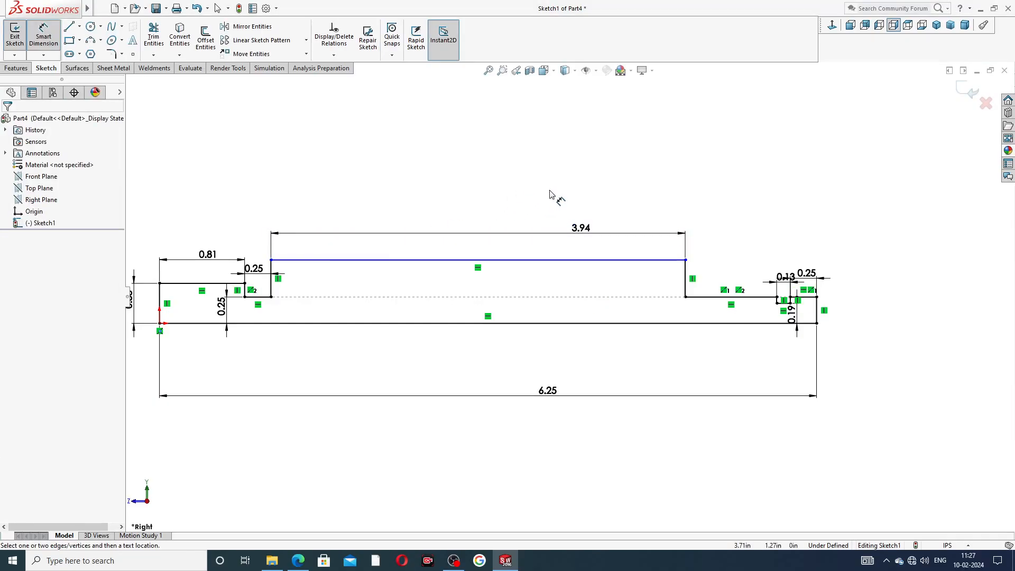
# - Dimension the middle section's top edge from the base line, set its height to 0.34 in, and leave dimensioning
pyautogui.click(553, 298)
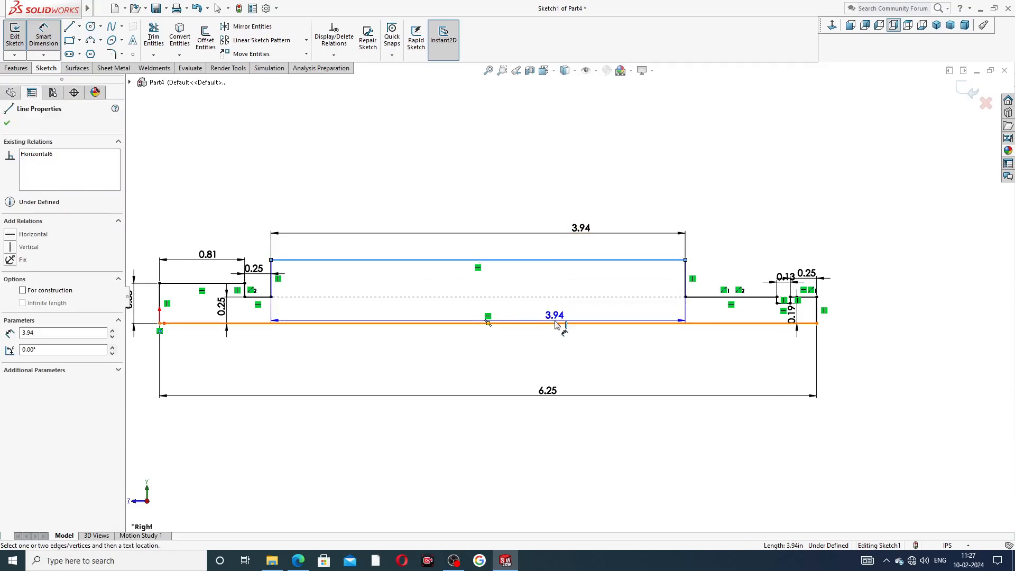
pyautogui.click(554, 298)
pyautogui.click(548, 280)
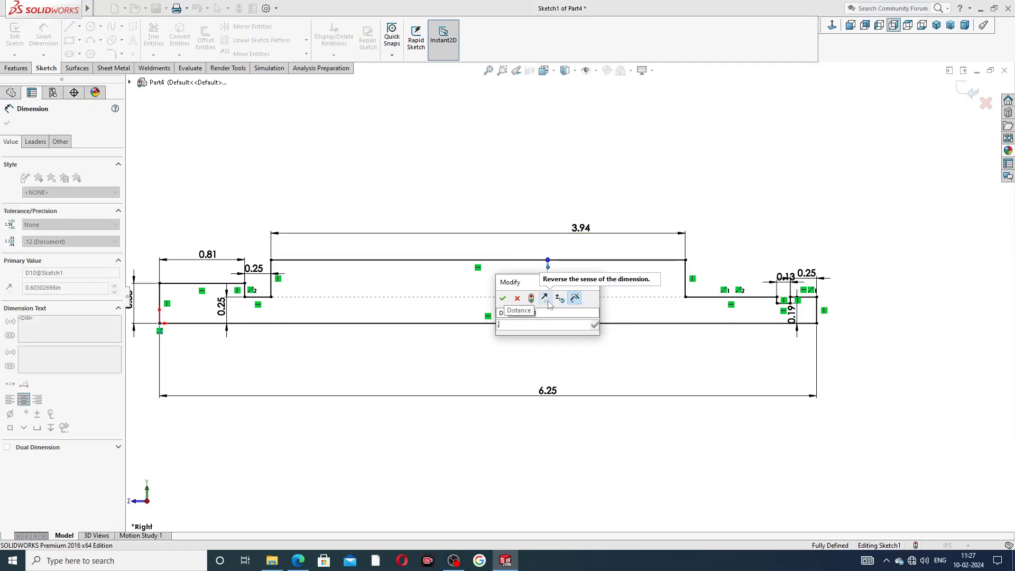
pyautogui.write('0.34')
pyautogui.press('Return')
pyautogui.click(640, 201)
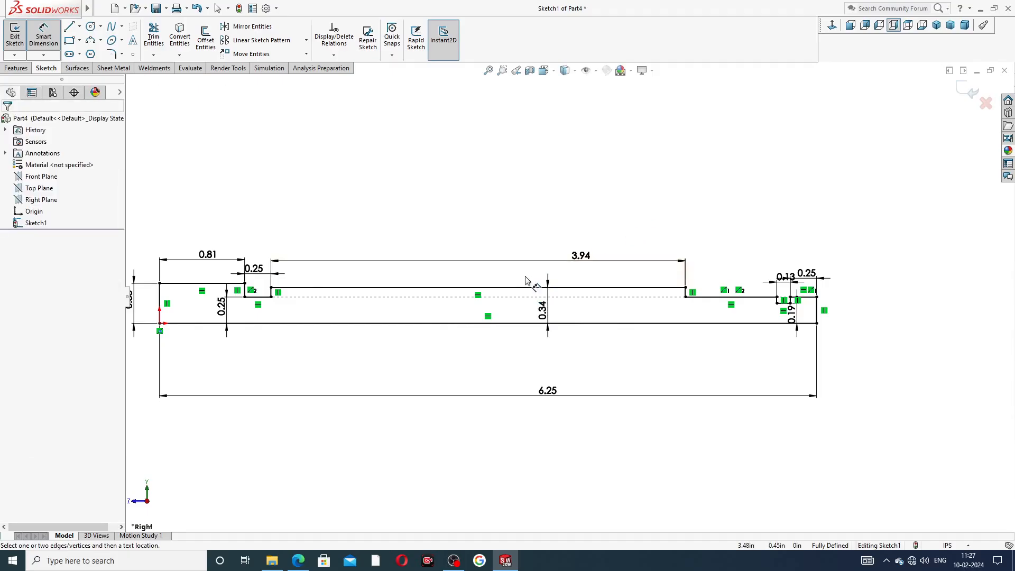
pyautogui.scroll(3, 519, 304)
pyautogui.scroll(-2, 518, 324)
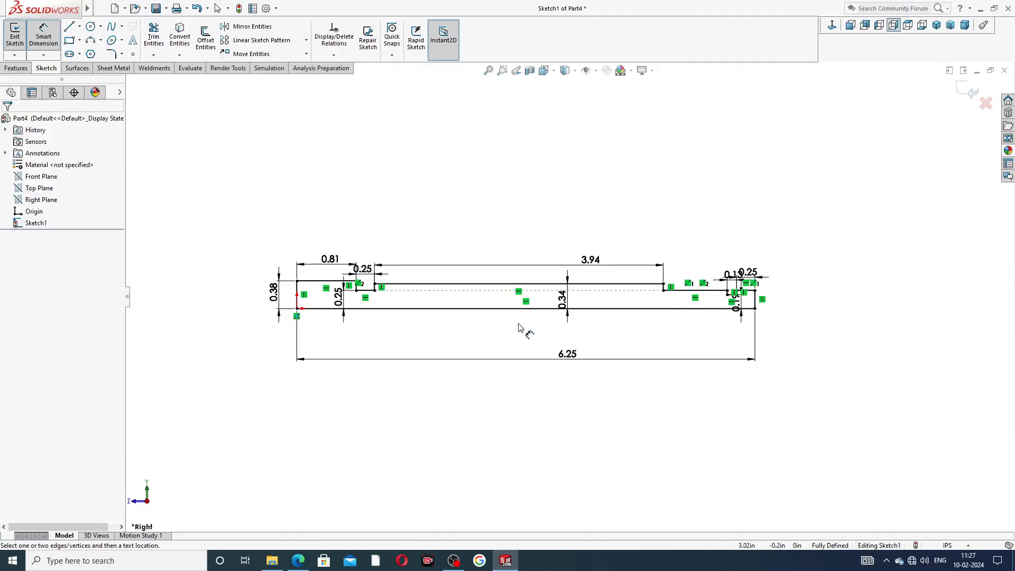
pyautogui.rightClick(503, 182)
pyautogui.click(531, 159)
# - Switch to the Part-09 vice screw drawing PDF to check the profile's dimensions, and return to the sketch
pyautogui.click(298, 560)
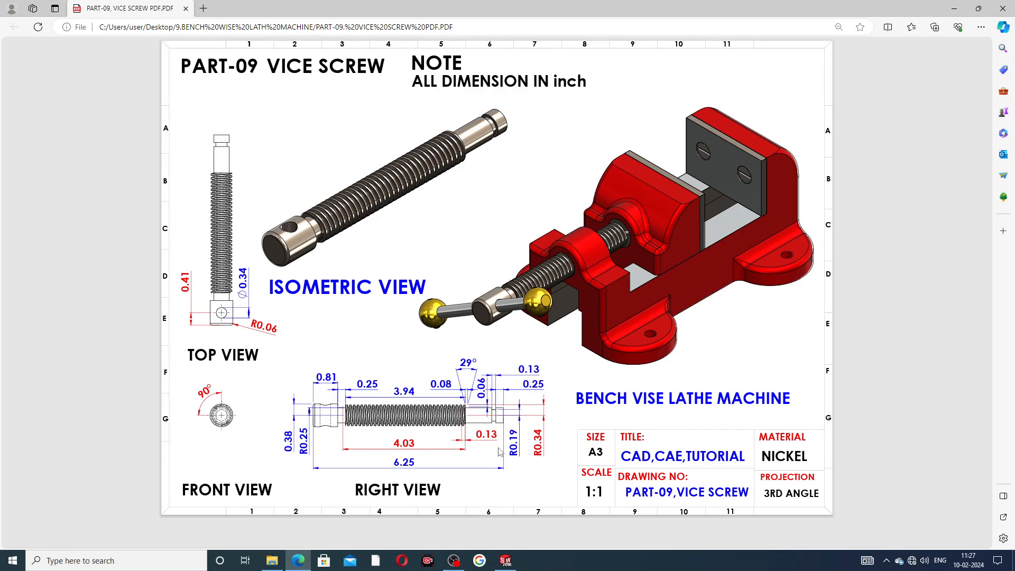
pyautogui.click(297, 555)
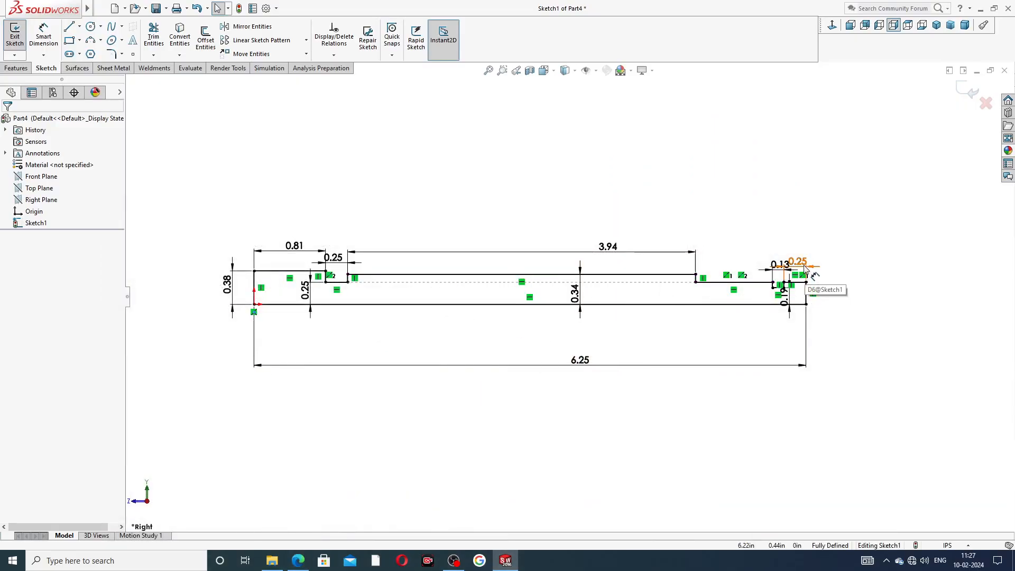
# - Spread apart the end step's length dimension and the second groove's width and height dimensions, clear of the profile
pyautogui.moveTo(798, 261)
pyautogui.mouseDown()
pyautogui.moveTo(833, 263)
pyautogui.moveTo(755, 261)
pyautogui.moveTo(747, 244)
pyautogui.mouseUp()
pyautogui.click(833, 288)
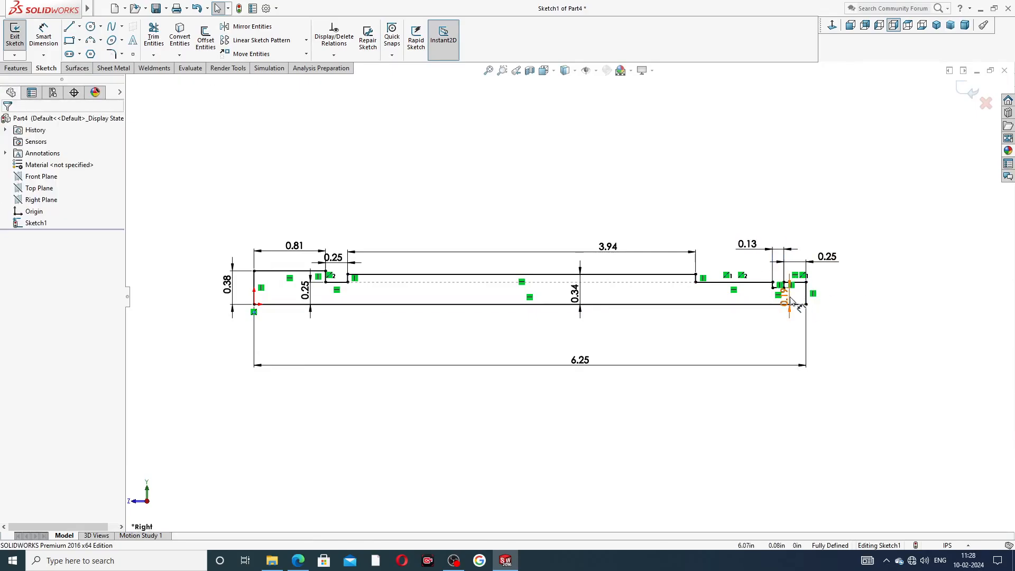
pyautogui.moveTo(785, 297); pyautogui.dragTo(833, 326)
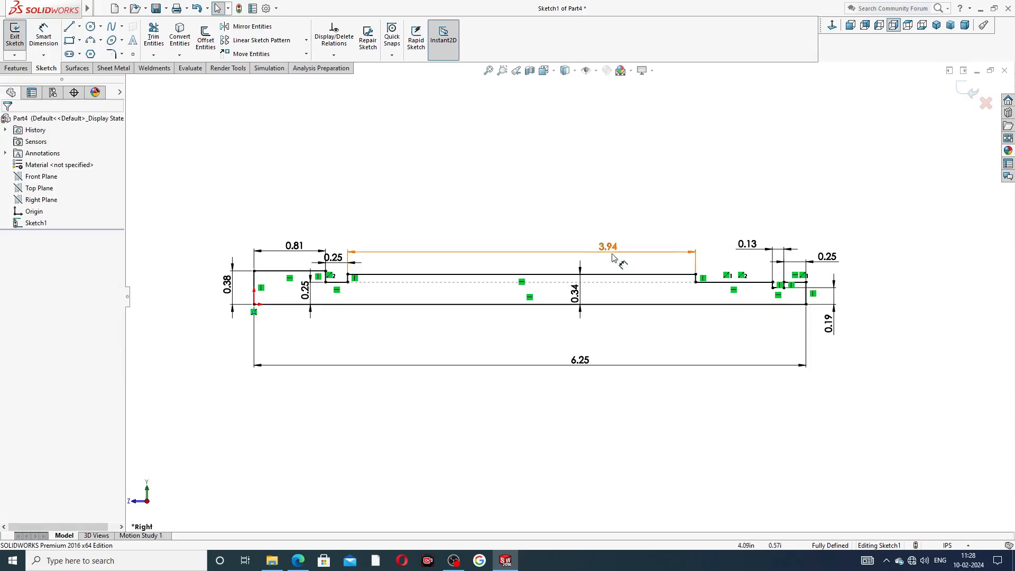
# - Tidy the placement of the middle section's length, the head and first groove dimensions, and the overall length dimension
pyautogui.moveTo(610, 253); pyautogui.dragTo(532, 248)
pyautogui.click(461, 198)
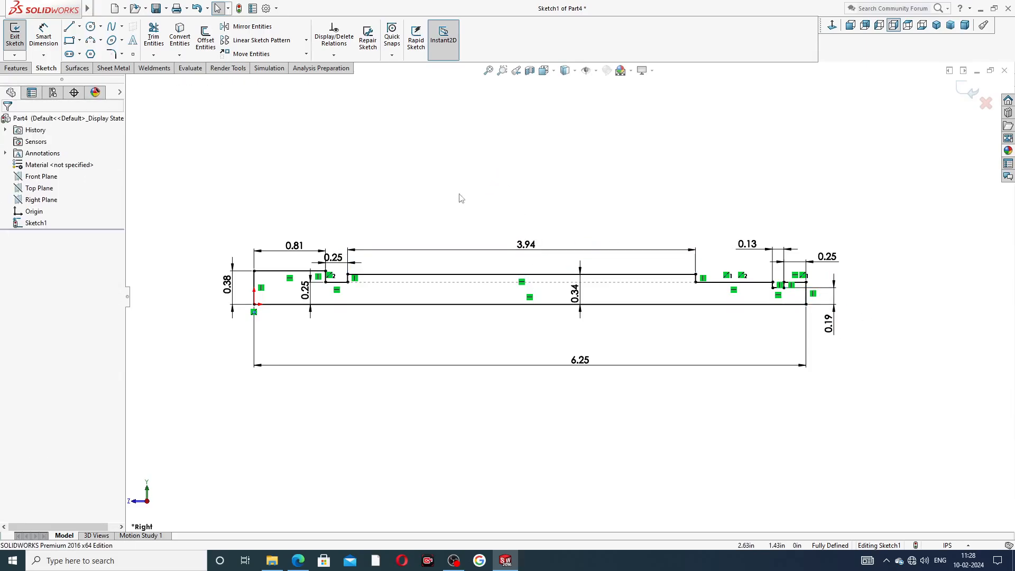
pyautogui.moveTo(296, 246); pyautogui.dragTo(376, 230)
pyautogui.click(417, 207)
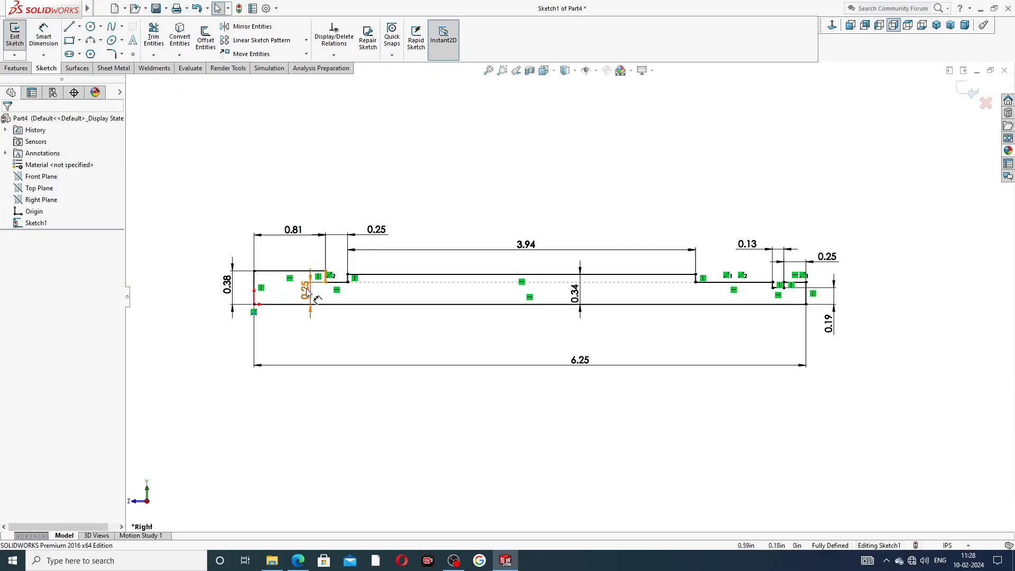
pyautogui.moveTo(306, 290); pyautogui.dragTo(299, 290)
pyautogui.click(423, 196)
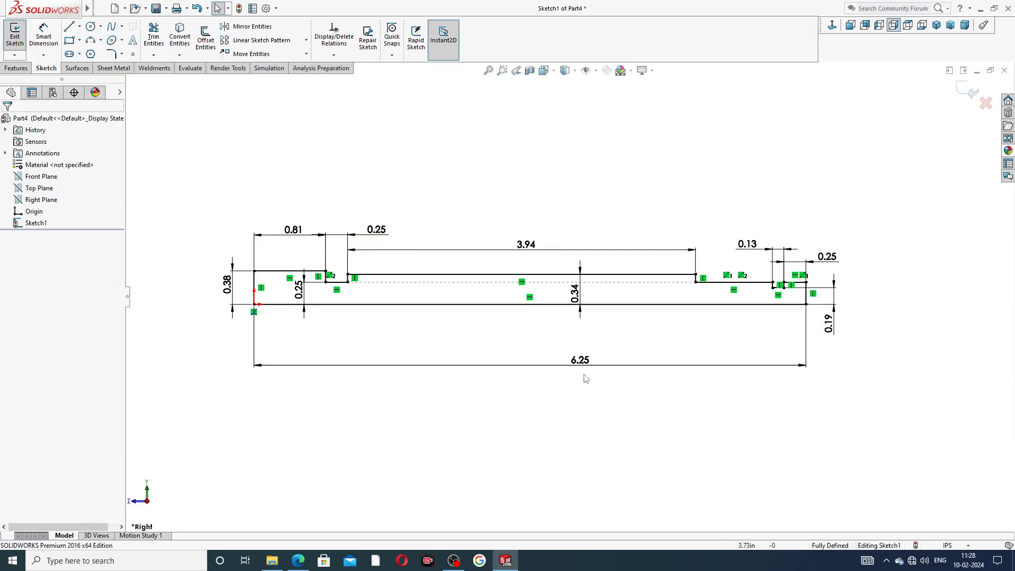
pyautogui.moveTo(579, 361); pyautogui.dragTo(498, 341)
pyautogui.click(651, 403)
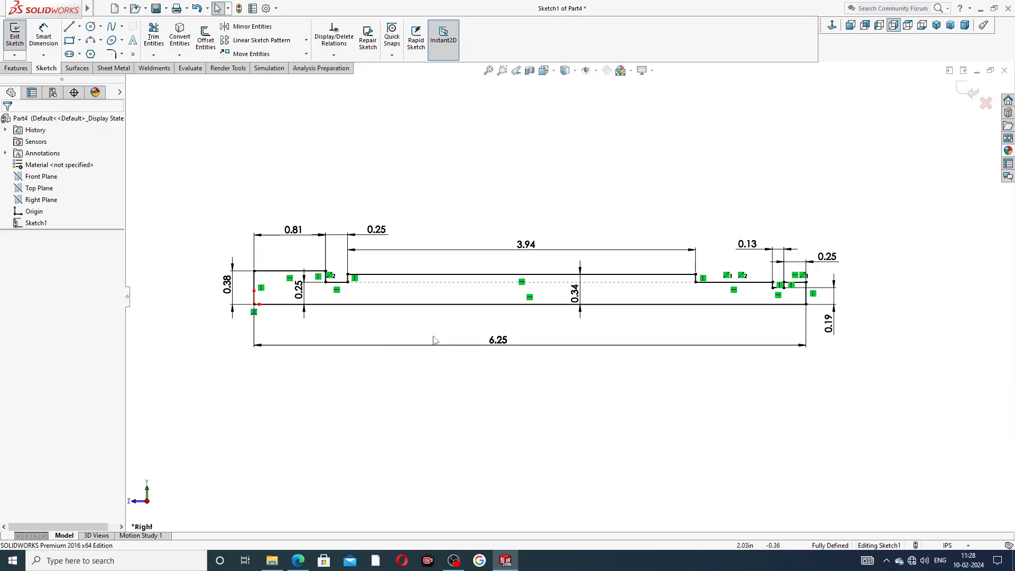
# - Revolve the half profile 360° about its long base line
pyautogui.click(18, 68)
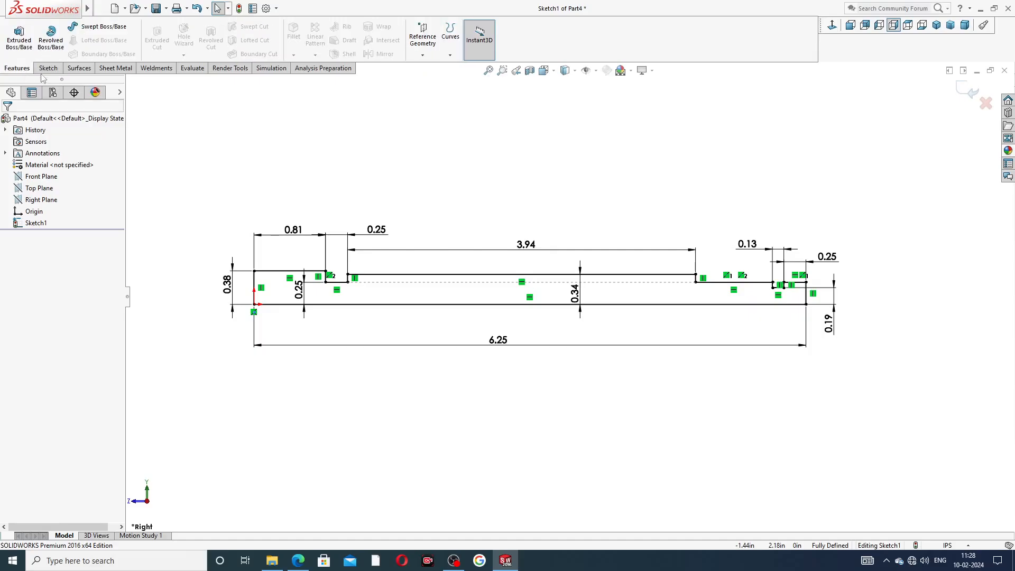
pyautogui.click(51, 38)
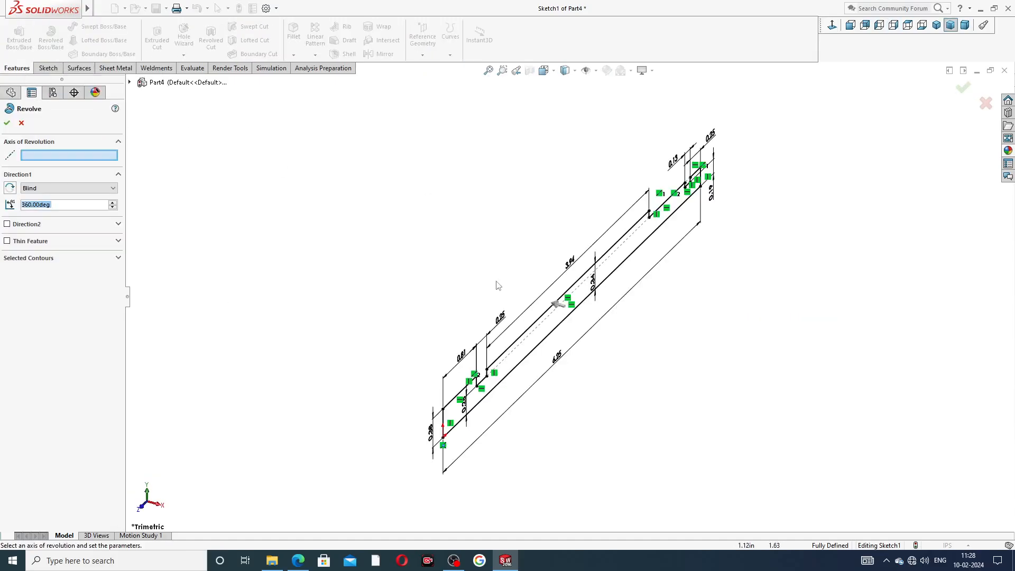
pyautogui.click(530, 356)
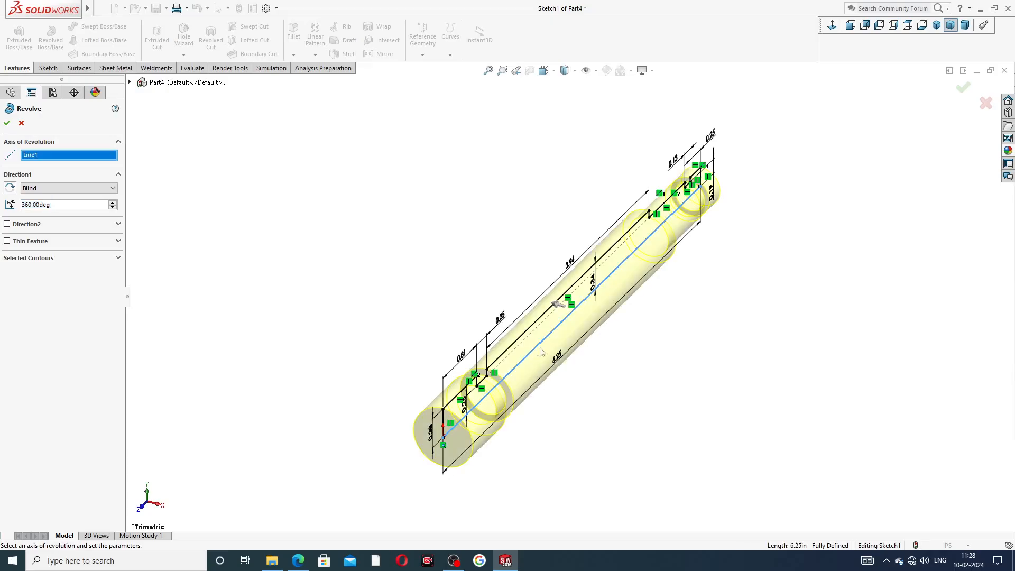
pyautogui.click(964, 88)
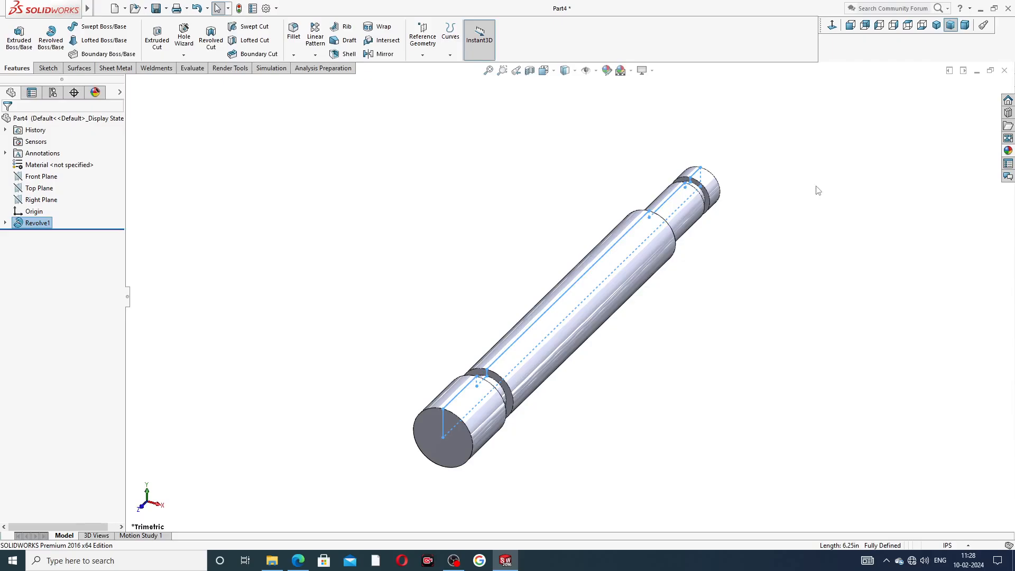
# - Apply the polished nickel appearance to the revolved screw body
pyautogui.moveTo(798, 200); pyautogui.dragTo(730, 136, button='middle')
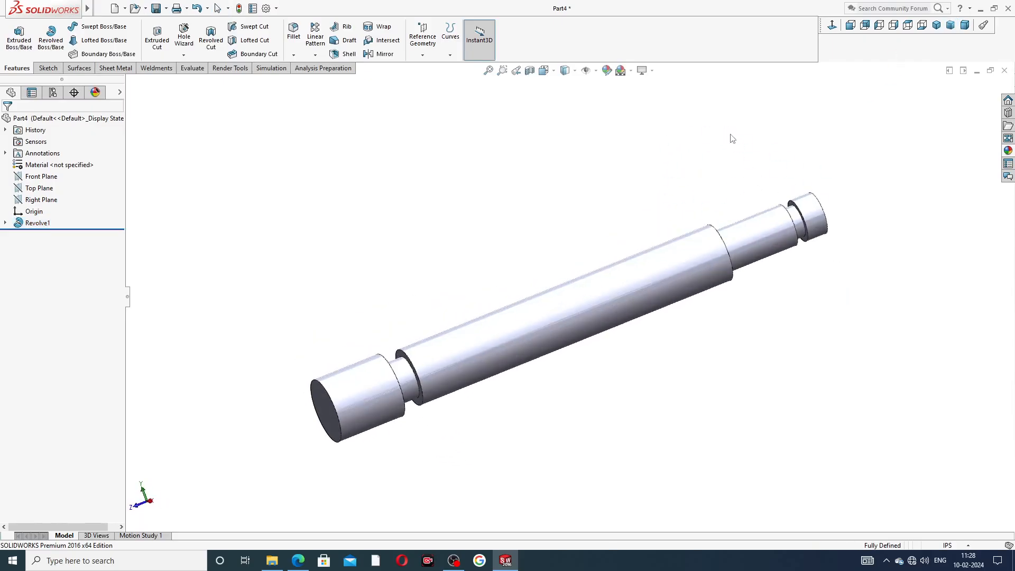
pyautogui.click(1008, 151)
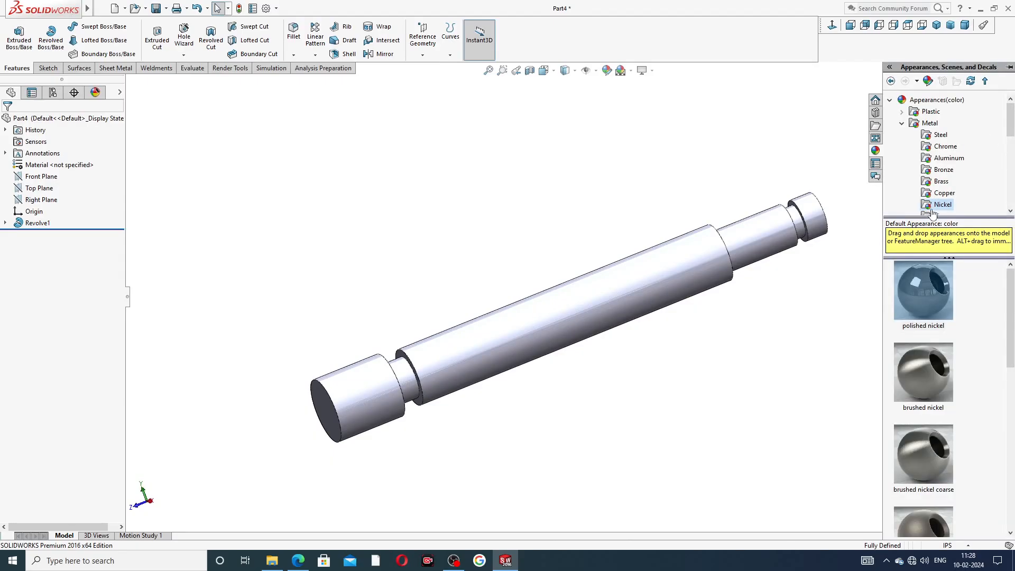
pyautogui.doubleClick(932, 280)
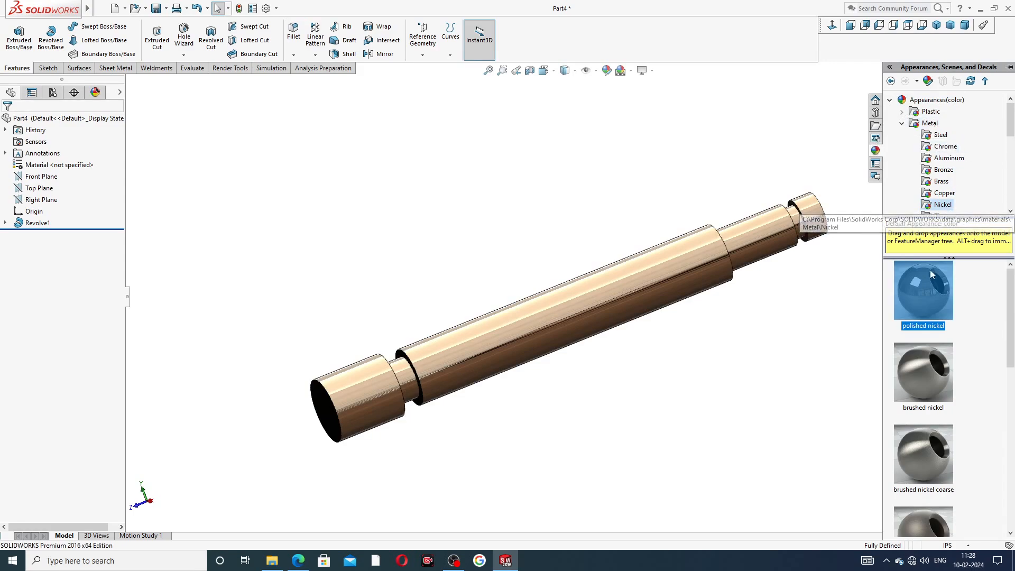
pyautogui.click(792, 269)
# - Start a sketch on the middle section's shoulder face beside the grooved end and convert the face's outer circular edge
pyautogui.scroll(3, 757, 325)
pyautogui.moveTo(729, 321); pyautogui.dragTo(638, 323, button='middle')
pyautogui.scroll(-6, 637, 320)
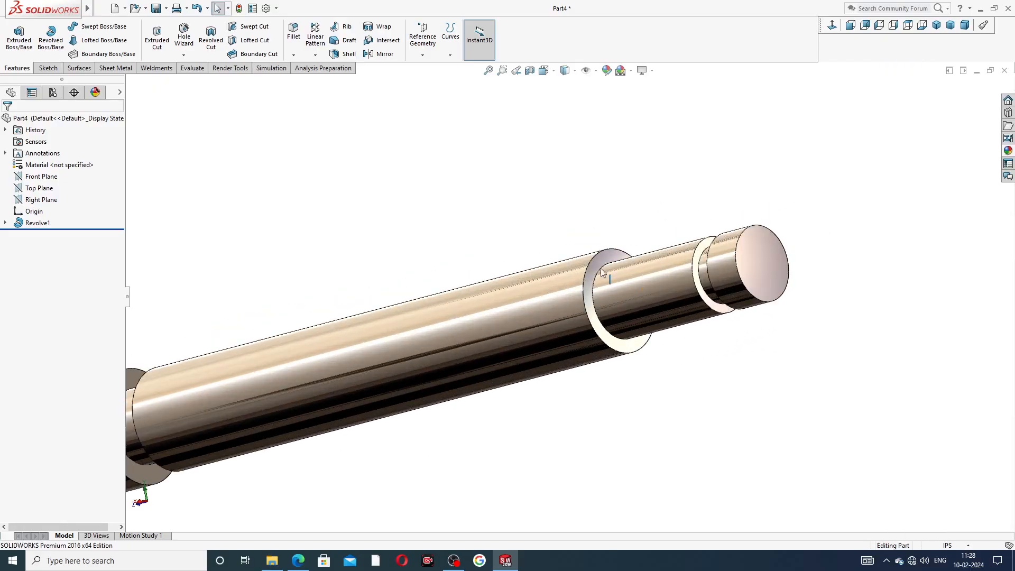
pyautogui.click(602, 270)
pyautogui.click(641, 231)
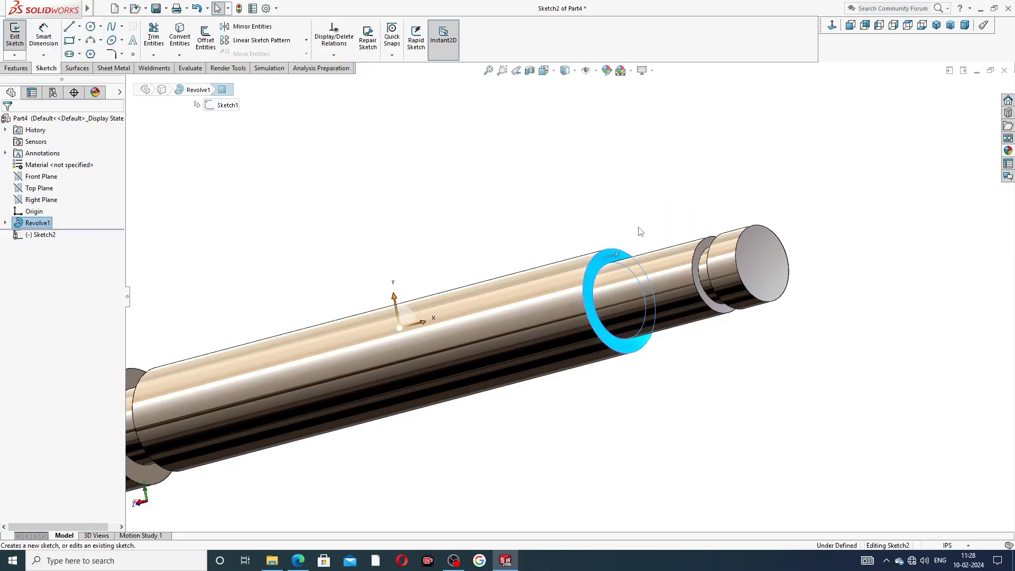
pyautogui.click(597, 253)
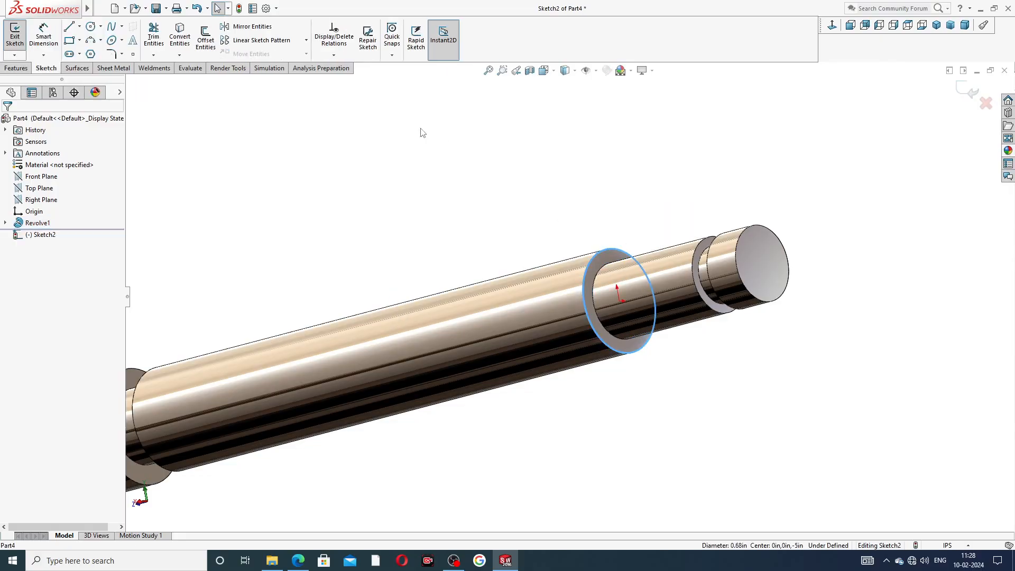
pyautogui.click(180, 36)
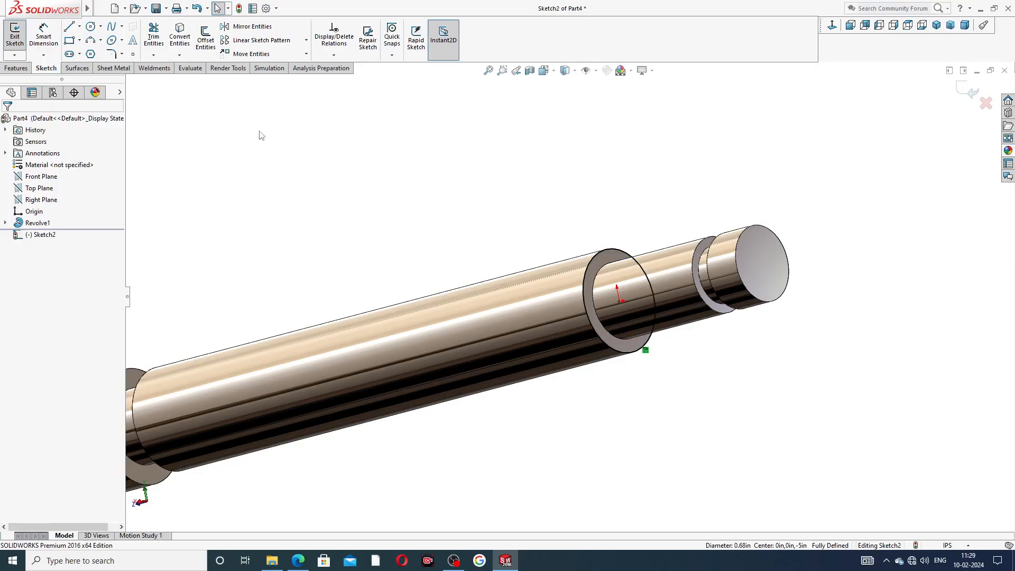
# - Create a clockwise constant-pitch helix from the converted circle with height 4.025 in, pitch 0.125 in, reversed direction and 90° start angle
pyautogui.click(16, 68)
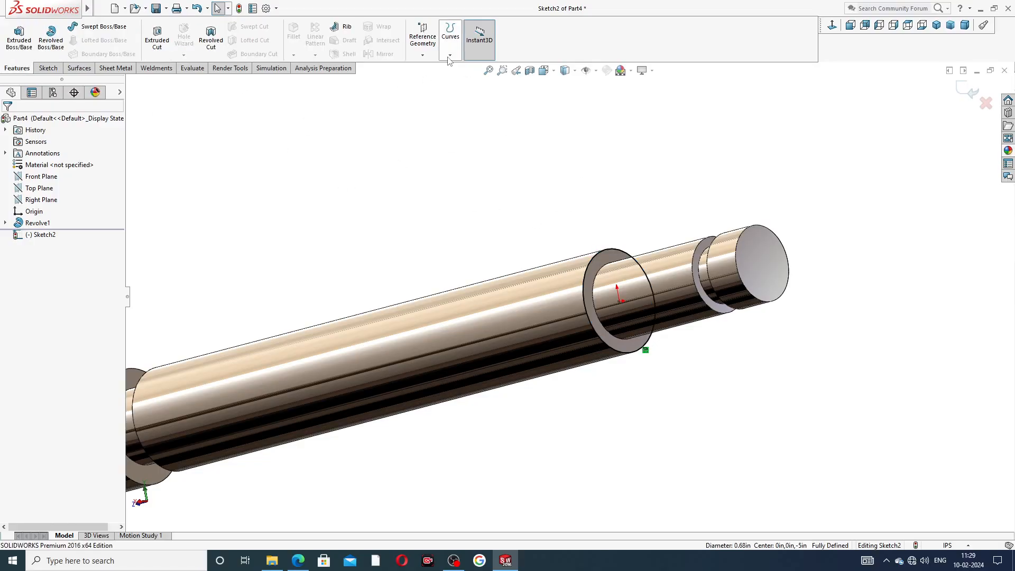
pyautogui.click(450, 56)
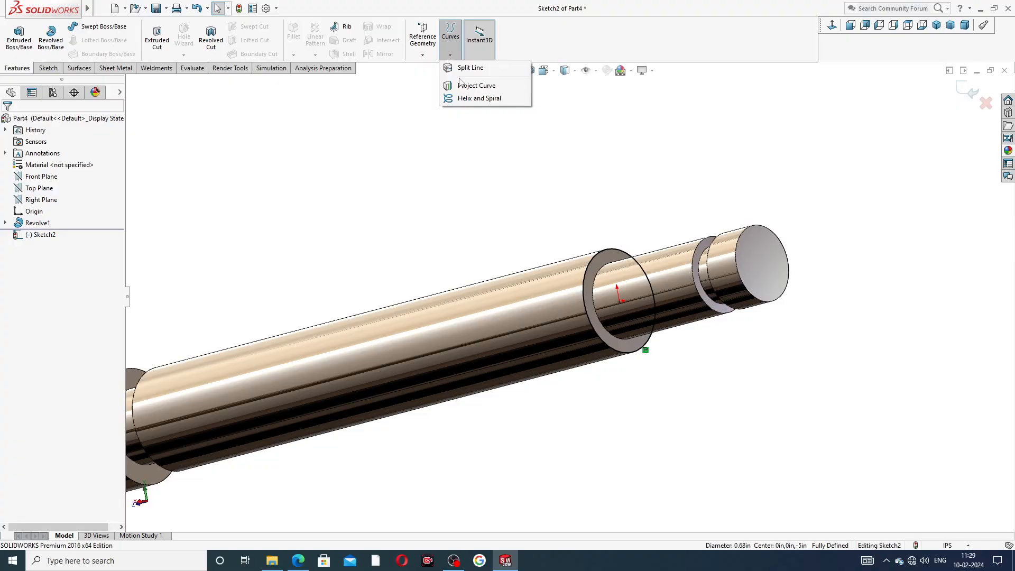
pyautogui.click(477, 99)
pyautogui.scroll(5, 517, 215)
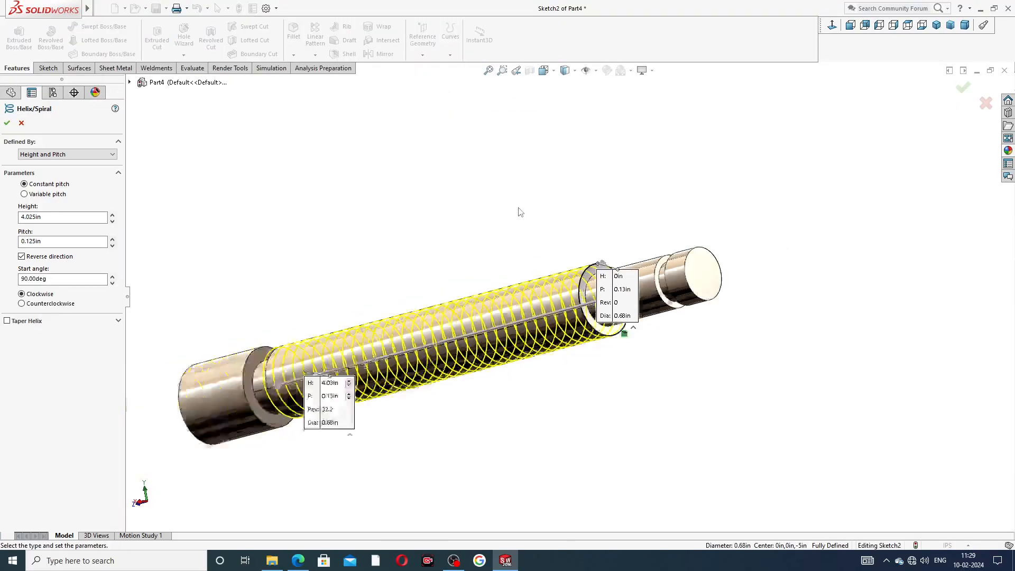
pyautogui.moveTo(497, 137); pyautogui.dragTo(459, 274, button='middle')
pyautogui.scroll(-3, 417, 363)
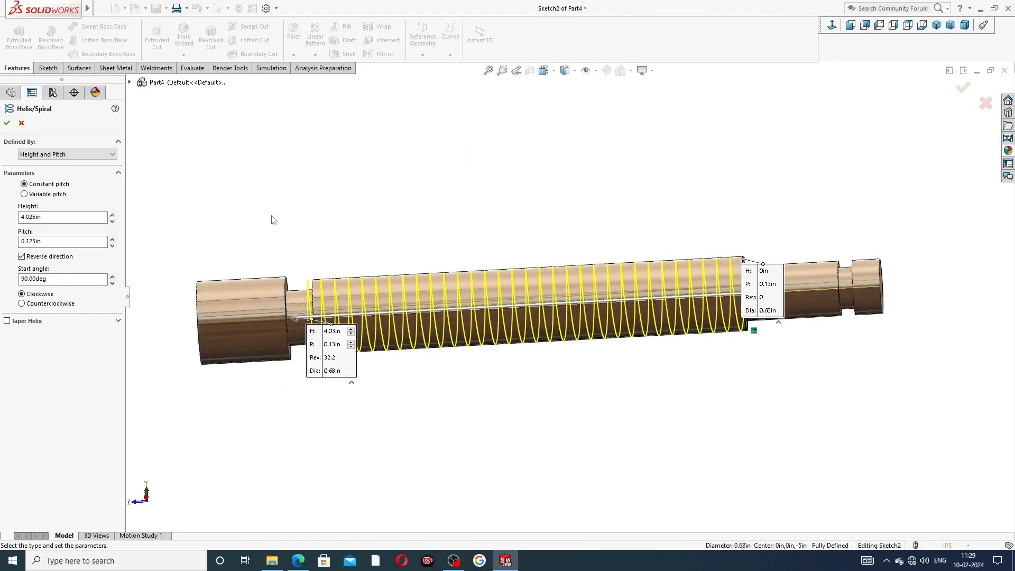
pyautogui.click(85, 154)
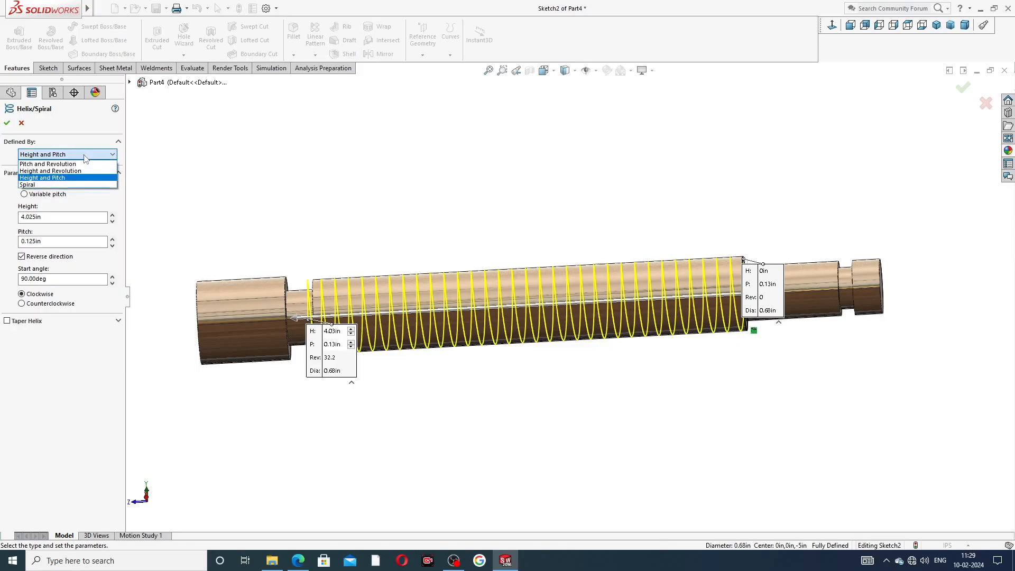
pyautogui.click(85, 155)
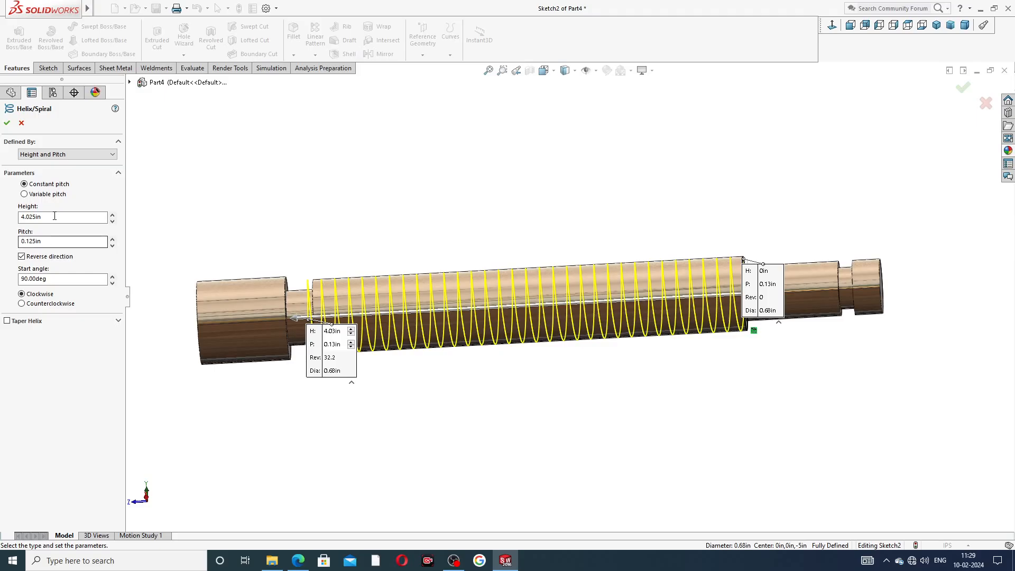
pyautogui.click(22, 256)
pyautogui.click(22, 257)
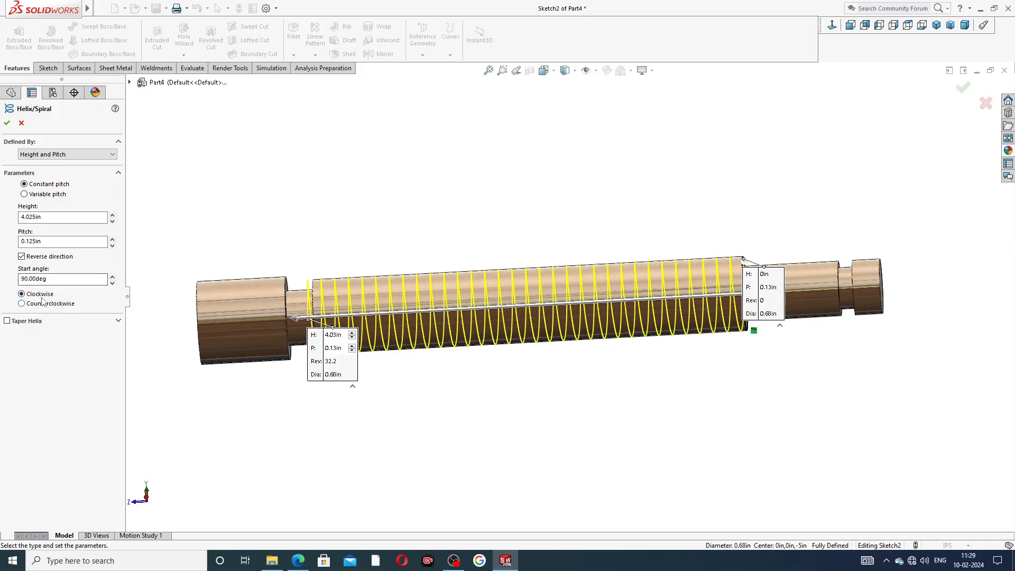
pyautogui.click(7, 124)
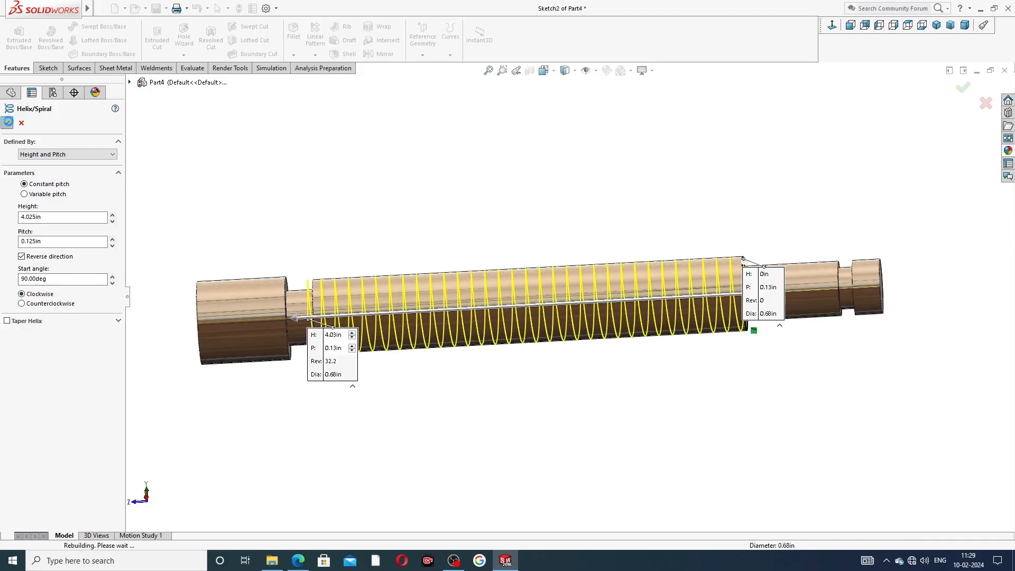
pyautogui.click(561, 402)
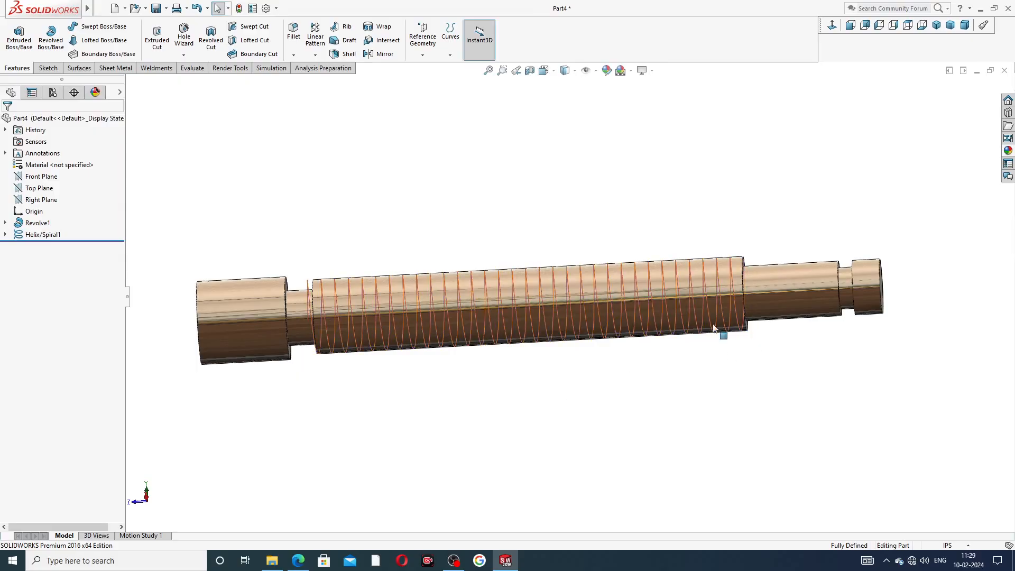
# - Start a sketch on the Right Plane, viewed normal to it, at the helix start beside the grooved end
pyautogui.moveTo(720, 333); pyautogui.dragTo(683, 326, button='middle')
pyautogui.scroll(3, 612, 321)
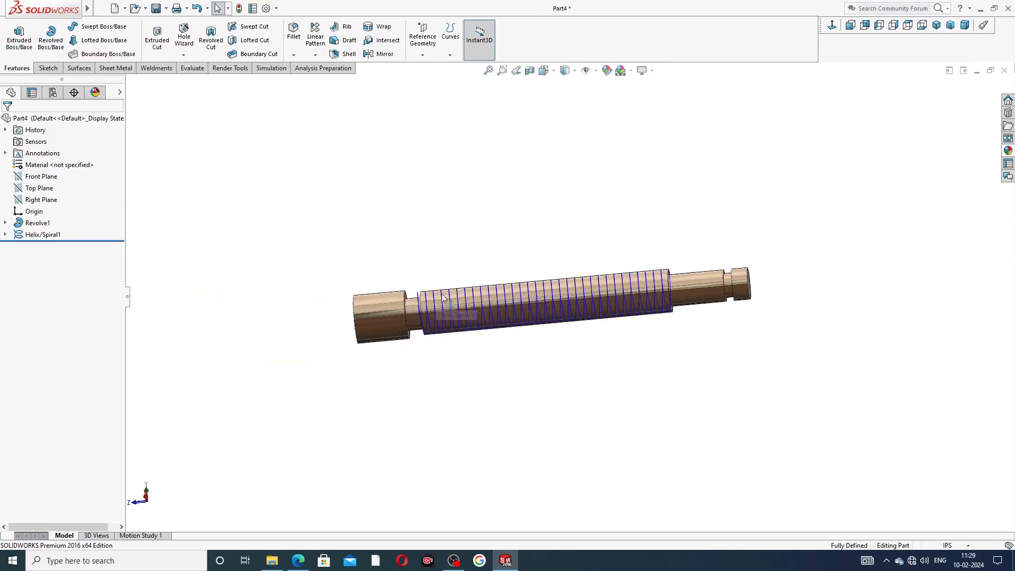
pyautogui.moveTo(612, 322); pyautogui.dragTo(467, 306, button='middle')
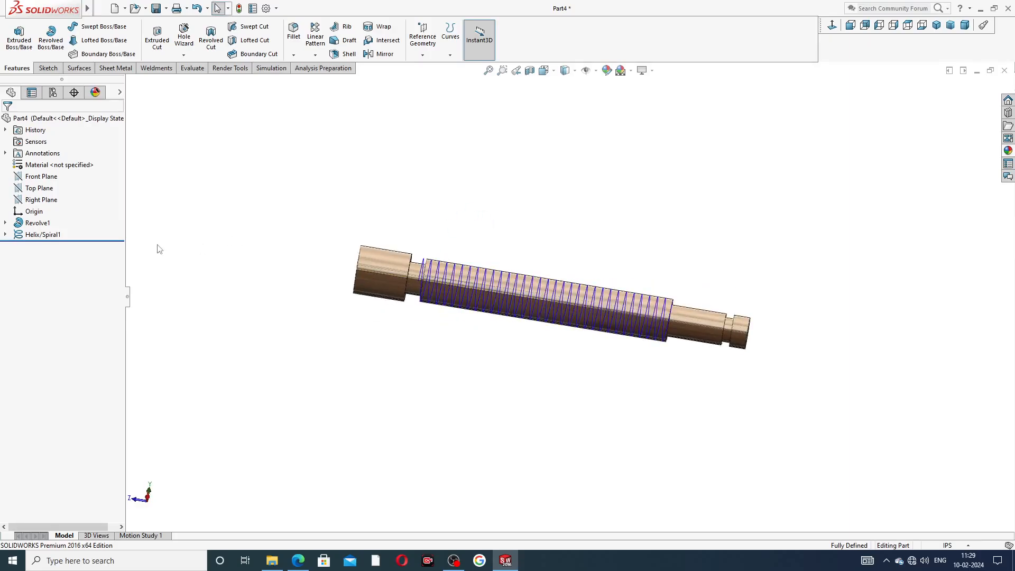
pyautogui.click(51, 201)
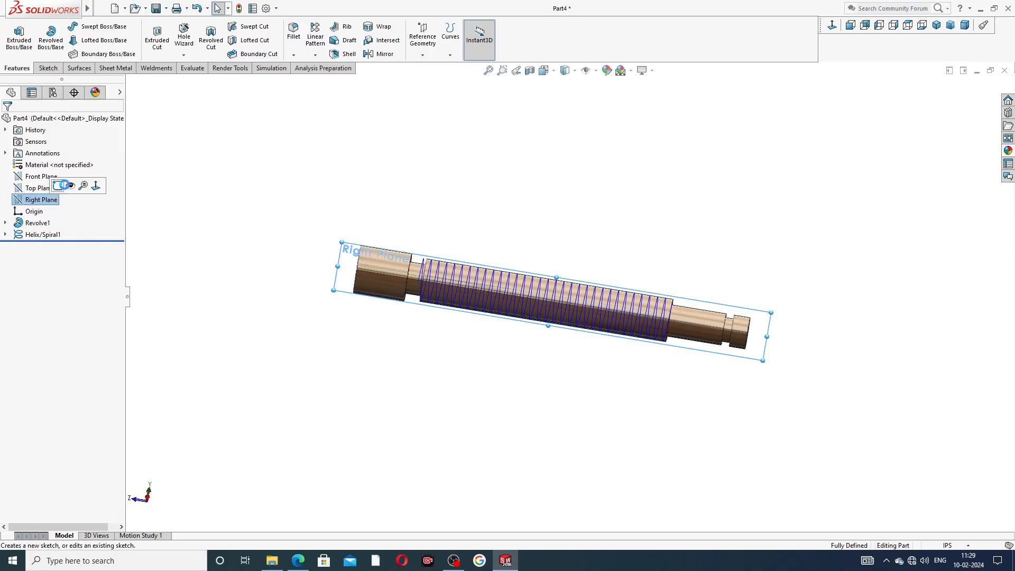
pyautogui.click(64, 182)
pyautogui.click(833, 25)
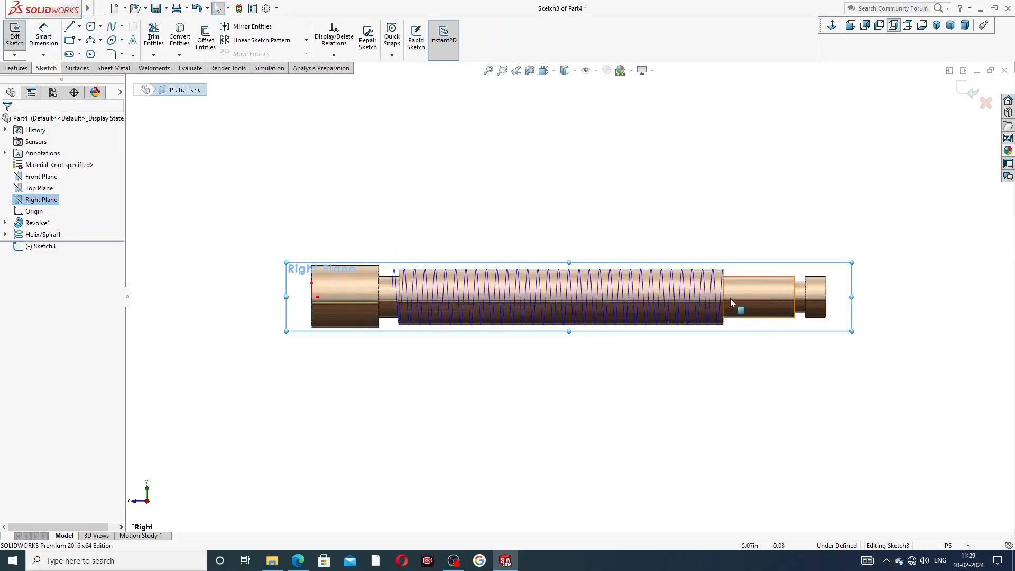
pyautogui.scroll(-5, 734, 294)
pyautogui.scroll(-3, 634, 266)
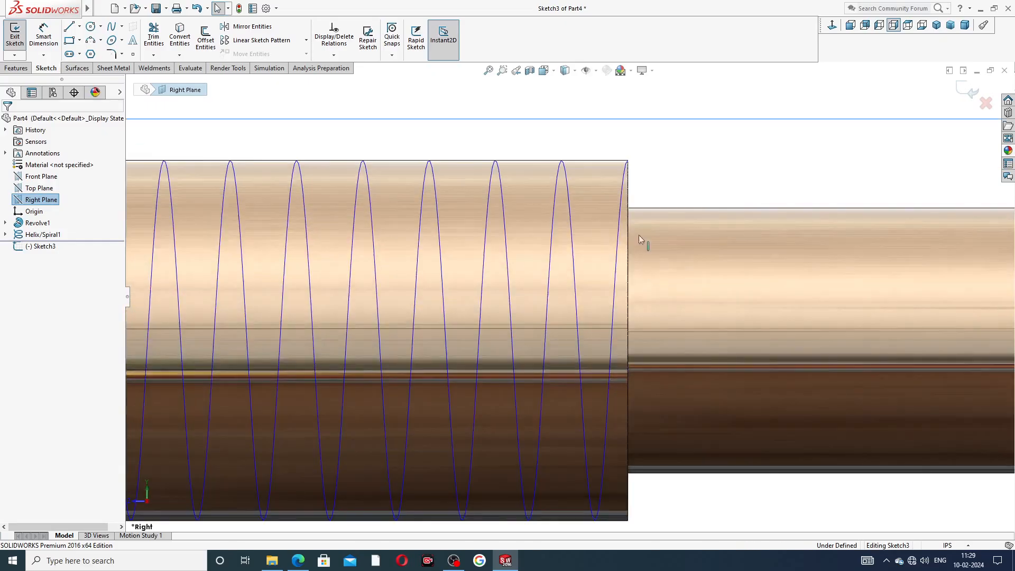
# - Draw a closed four-line thread profile from the middle section's upper shoulder corner, with a horizontal base and an upper line about 0.16 in long
pyautogui.click(68, 26)
pyautogui.scroll(-1, 664, 187)
pyautogui.scroll(-1, 664, 187)
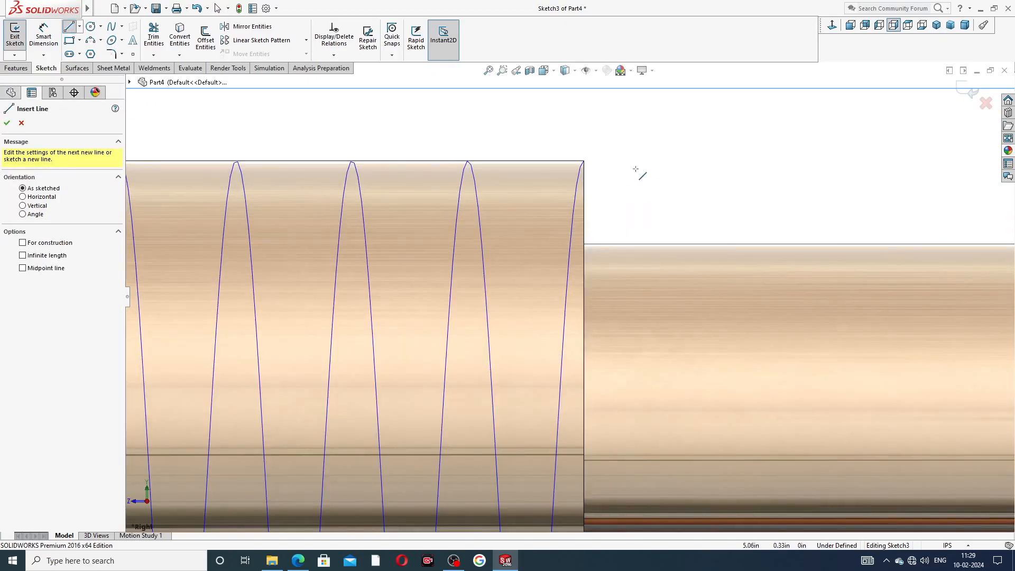
pyautogui.click(584, 162)
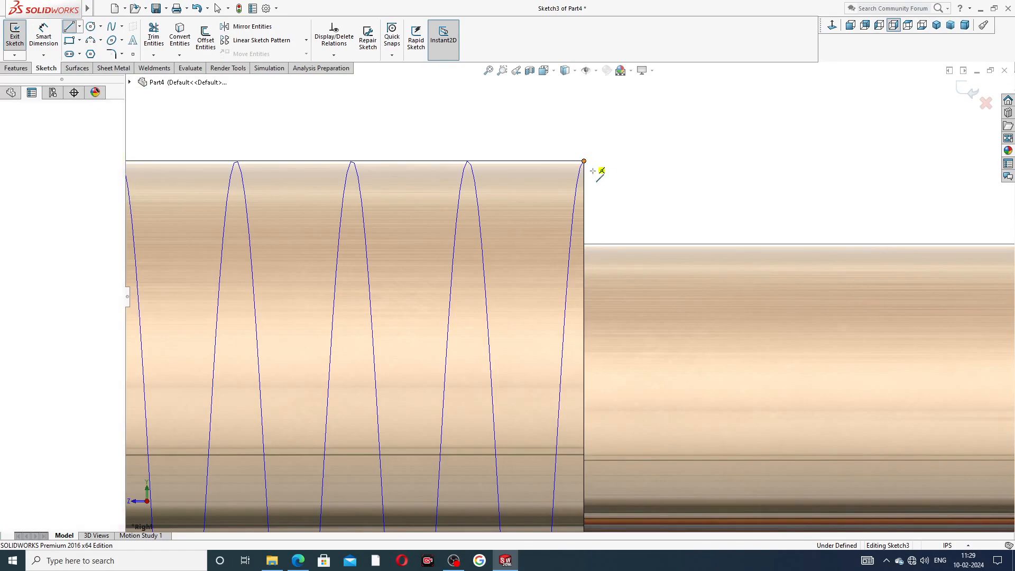
pyautogui.click(620, 213)
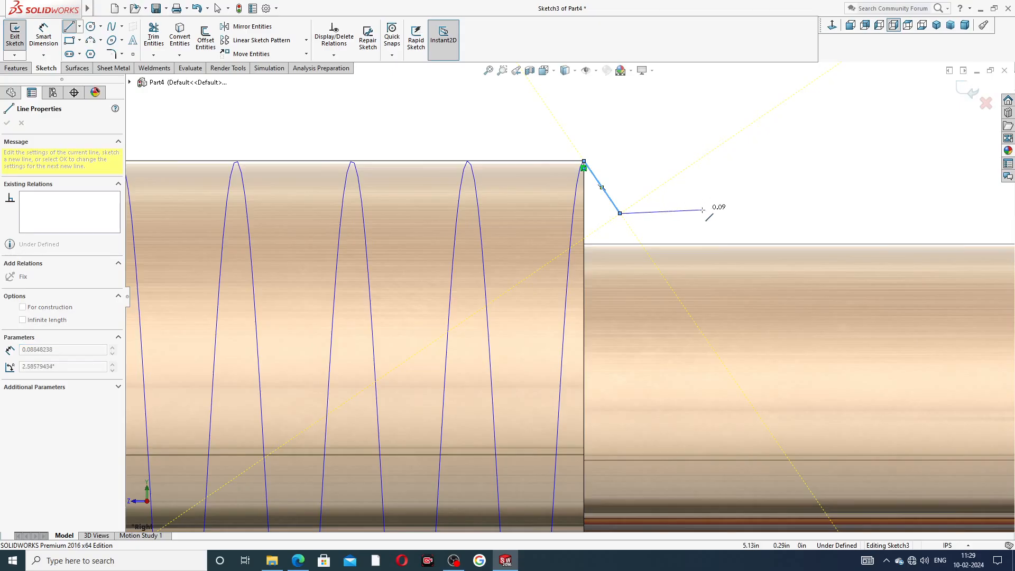
pyautogui.click(697, 213)
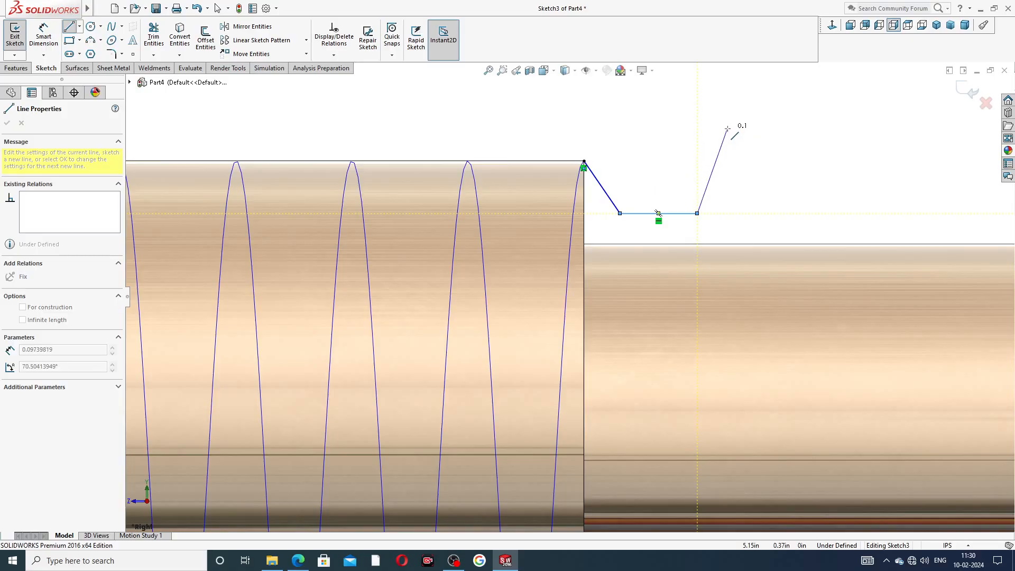
pyautogui.click(728, 128)
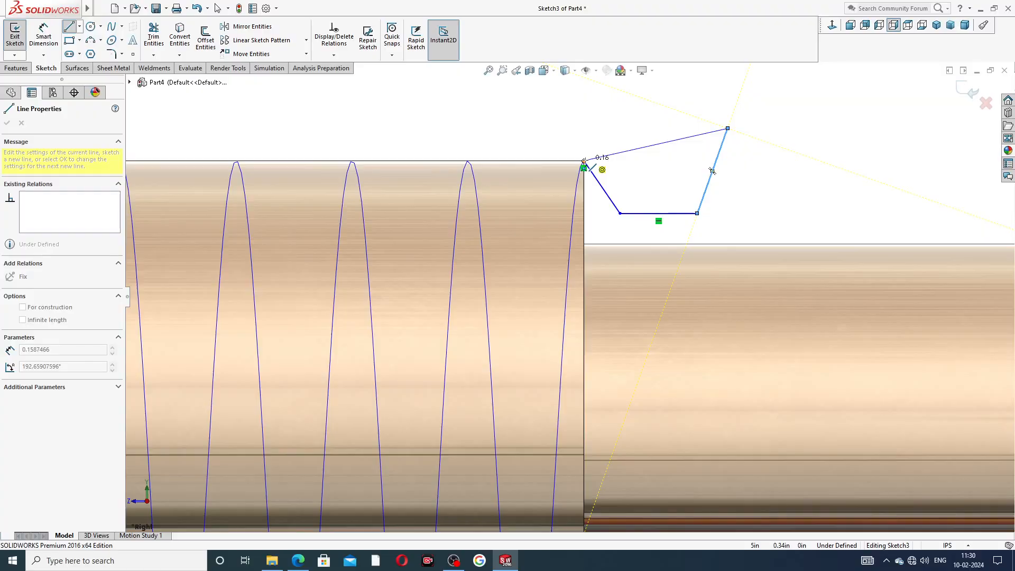
pyautogui.rightClick(656, 145)
pyautogui.click(642, 152)
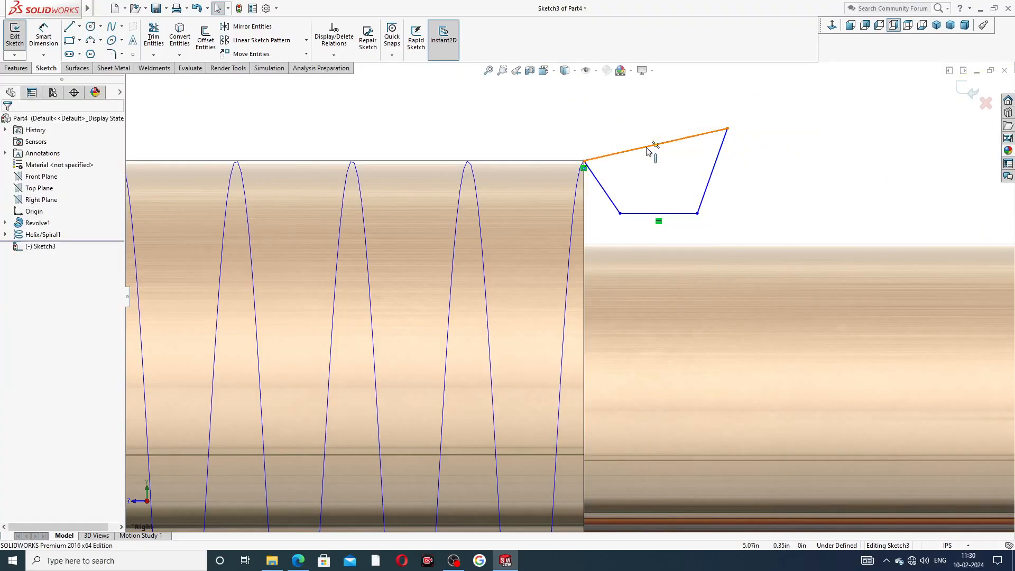
# - Make the thread profile's sloping upper line horizontal
pyautogui.click(648, 149)
pyautogui.click(692, 115)
pyautogui.click(754, 158)
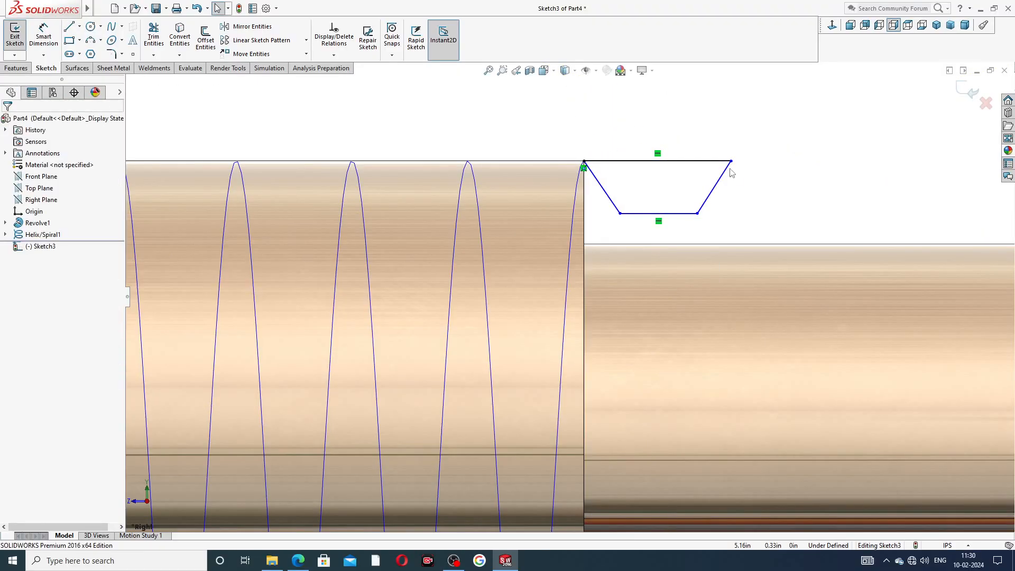
# - Draw a centerline between the midpoints of the profile's upper and lower lines and make it vertical
pyautogui.click(79, 26)
pyautogui.click(95, 53)
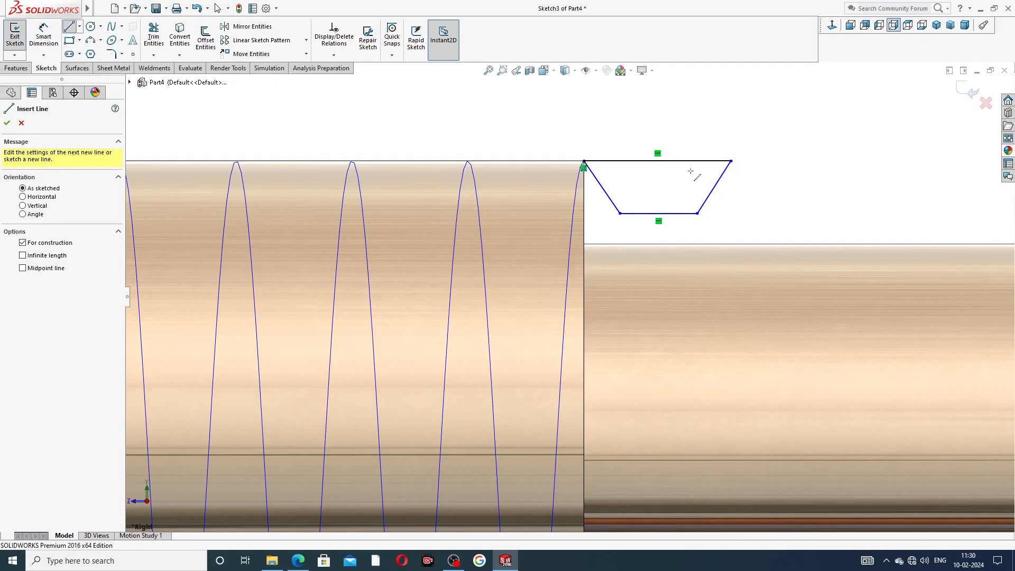
pyautogui.click(658, 162)
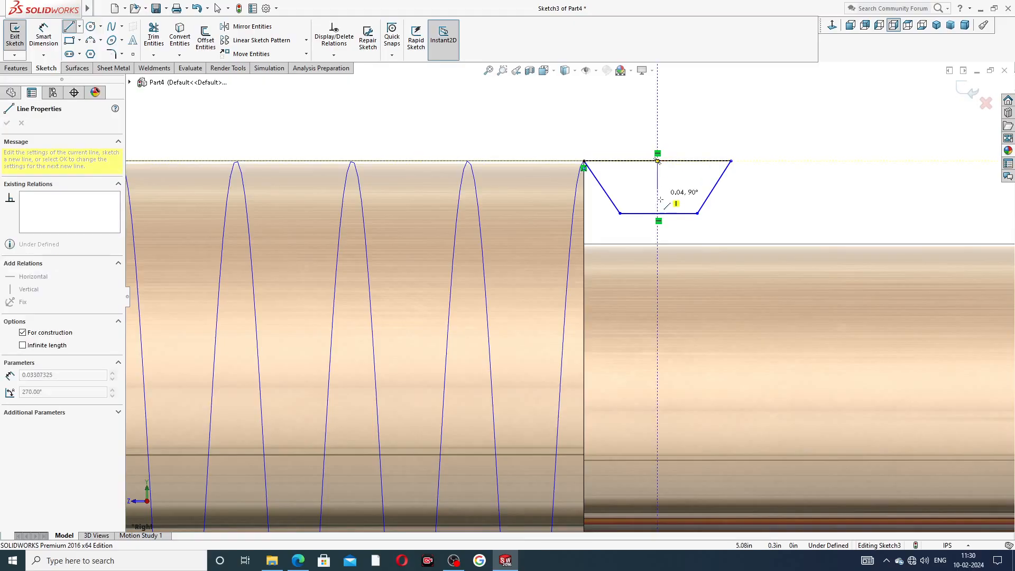
pyautogui.click(658, 213)
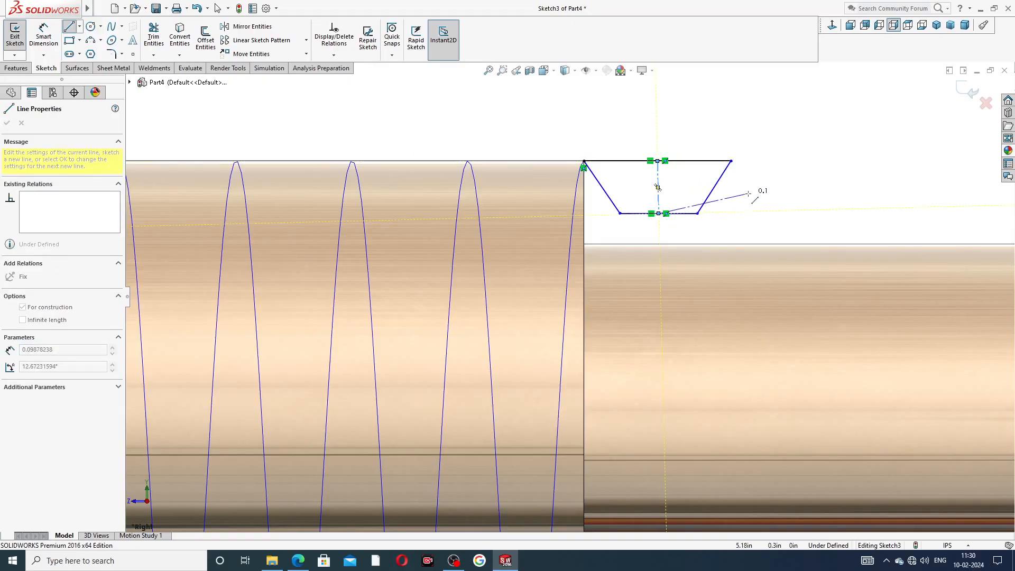
pyautogui.rightClick(709, 159)
pyautogui.click(727, 202)
pyautogui.click(659, 187)
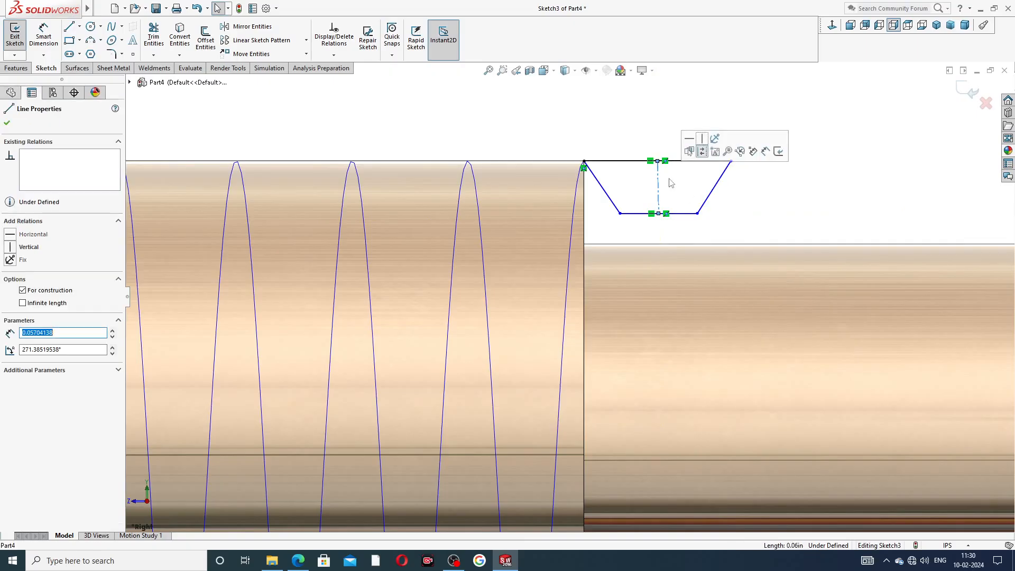
pyautogui.press('Escape')
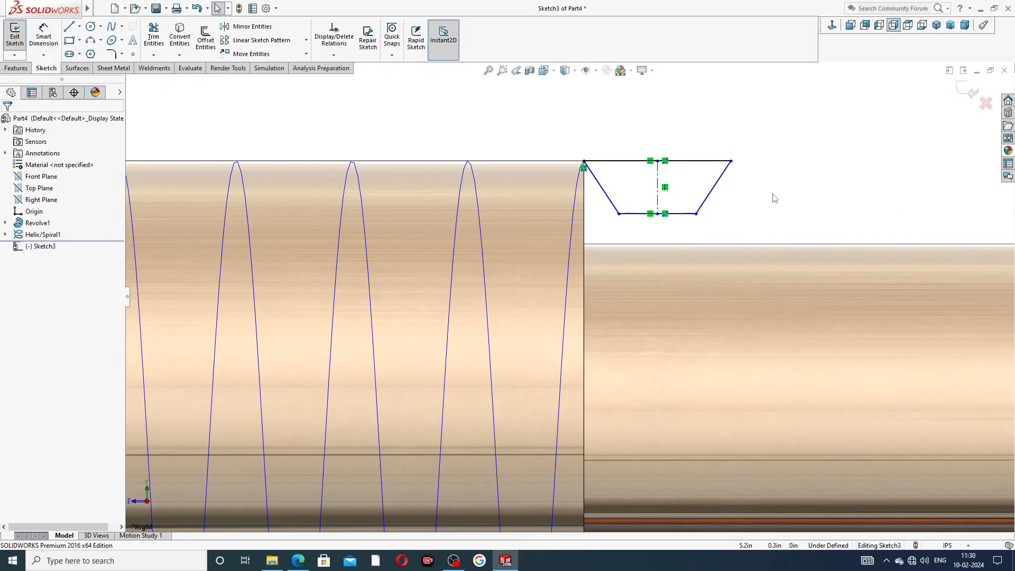
# - Dimension the angle between the profile's two slanted sides as 29° and place it above the profile
pyautogui.click(43, 36)
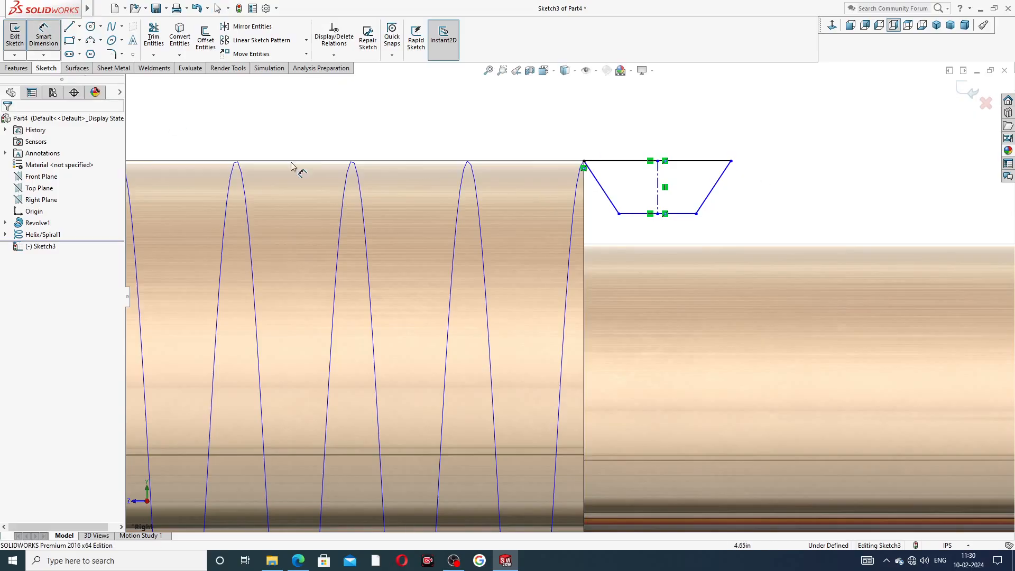
pyautogui.click(608, 199)
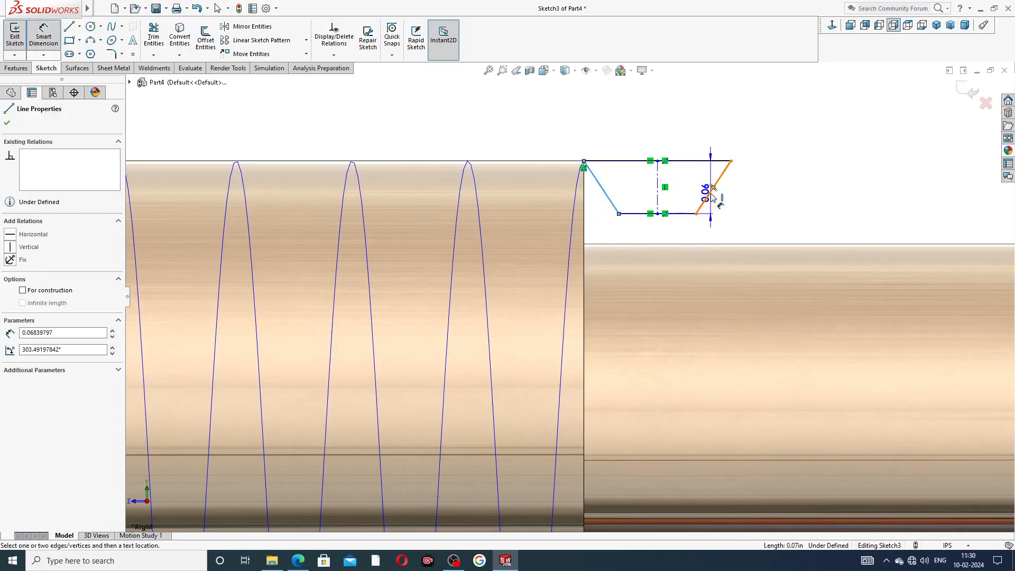
pyautogui.click(714, 188)
pyautogui.click(650, 135)
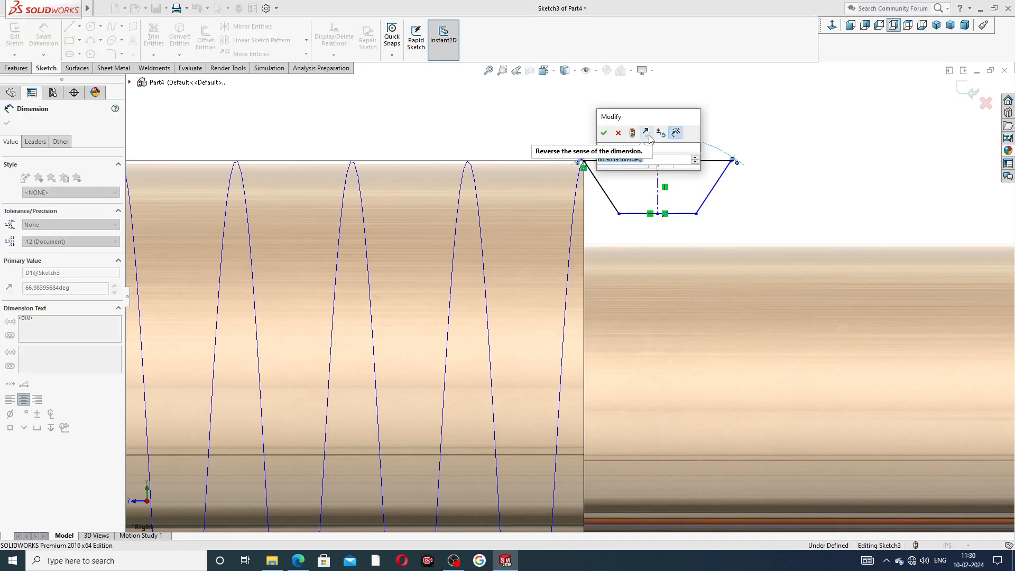
pyautogui.write('29')
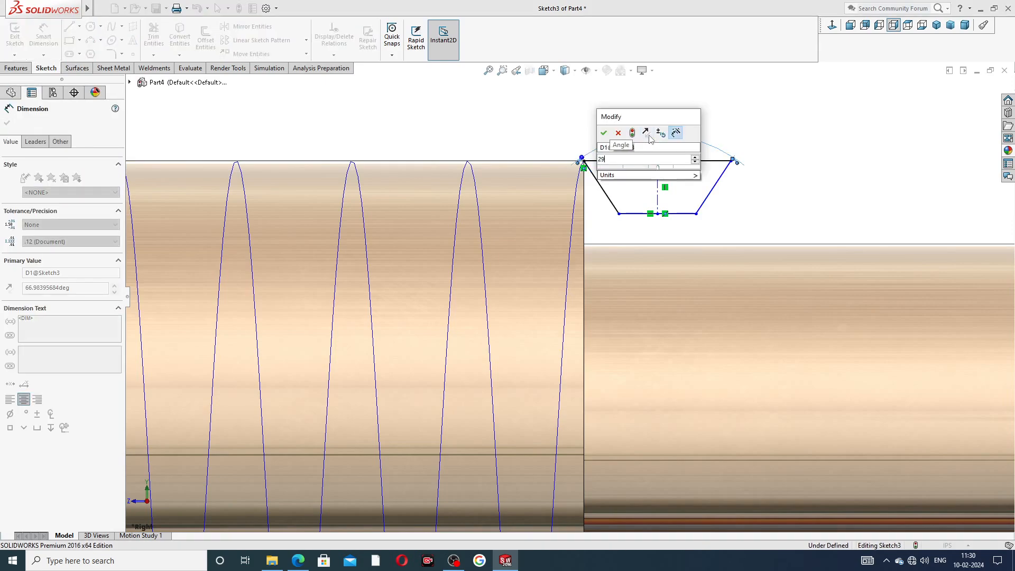
pyautogui.press('Return')
pyautogui.moveTo(630, 228); pyautogui.dragTo(628, 123)
# - Dimension the thread profile's upper line and set its width to 0.08 in
pyautogui.scroll(-5, 629, 206)
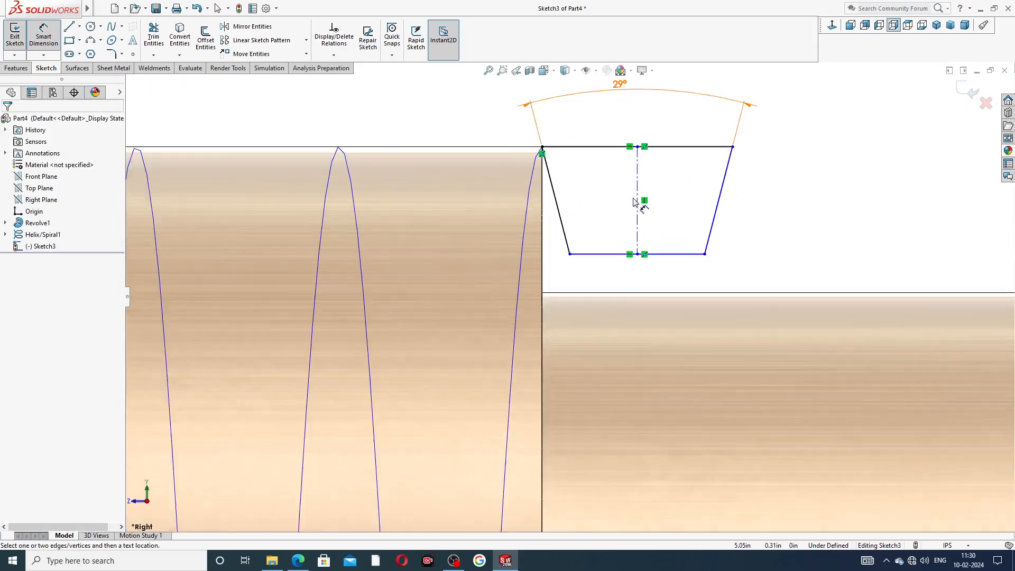
pyautogui.click(609, 141)
pyautogui.click(608, 132)
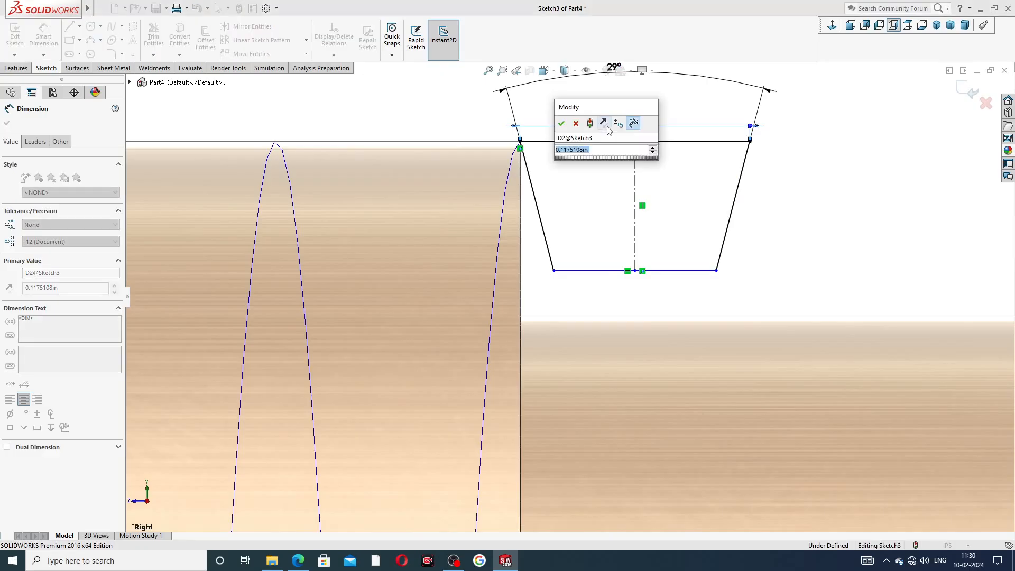
pyautogui.write('.08')
pyautogui.press('Return')
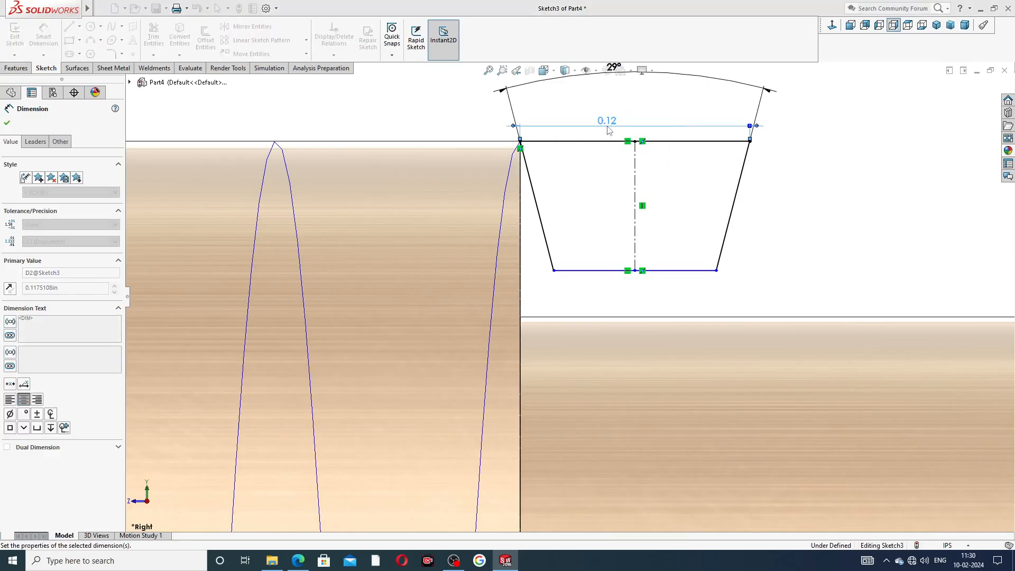
# - Dimension the thread profile's height between its upper and lower lines and set it to 0.06 in
pyautogui.click(650, 142)
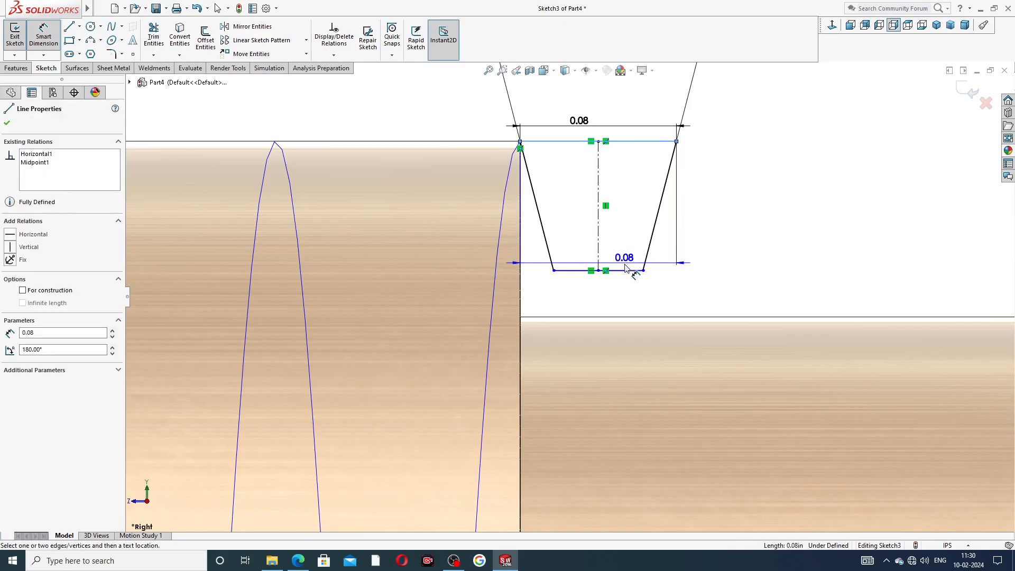
pyautogui.click(624, 270)
pyautogui.click(704, 208)
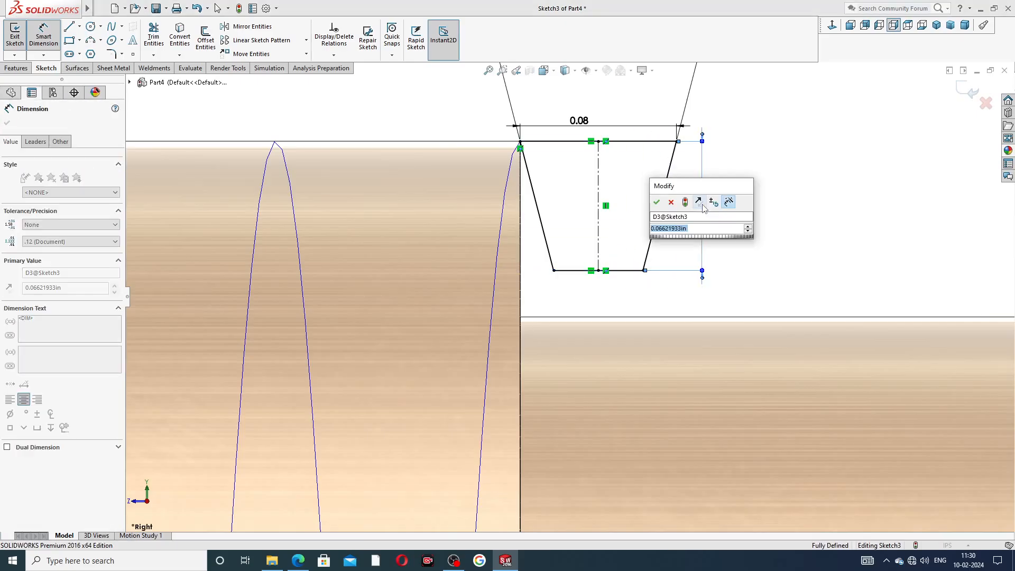
pyautogui.write('.0')
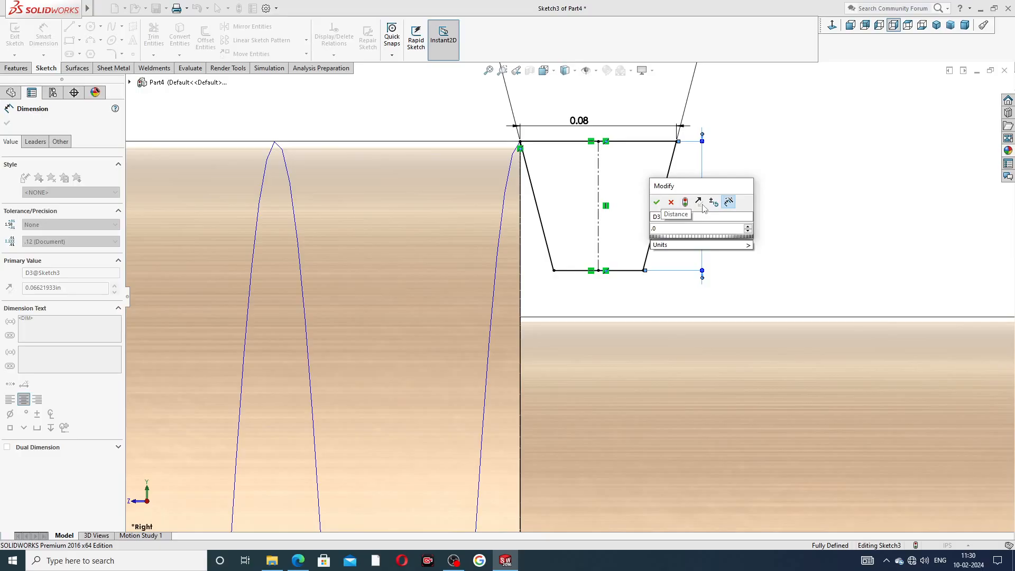
pyautogui.write('6')
pyautogui.press('Return')
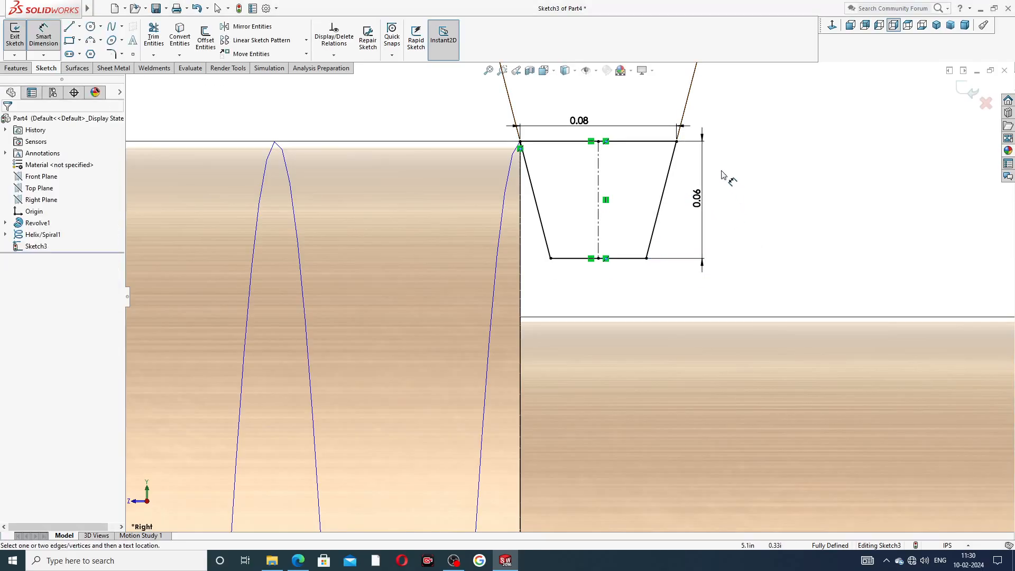
pyautogui.moveTo(582, 121)
pyautogui.mouseDown()
pyautogui.moveTo(596, 119)
pyautogui.moveTo(594, 164)
pyautogui.mouseUp()
pyautogui.scroll(3, 798, 164)
pyautogui.click(760, 164)
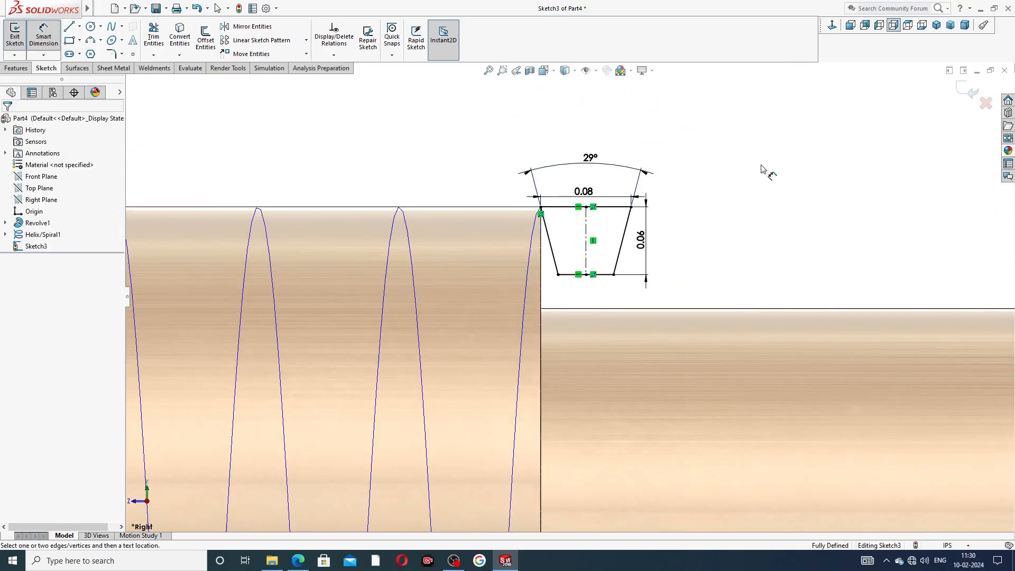
pyautogui.scroll(-2, 584, 275)
pyautogui.rightClick(752, 182)
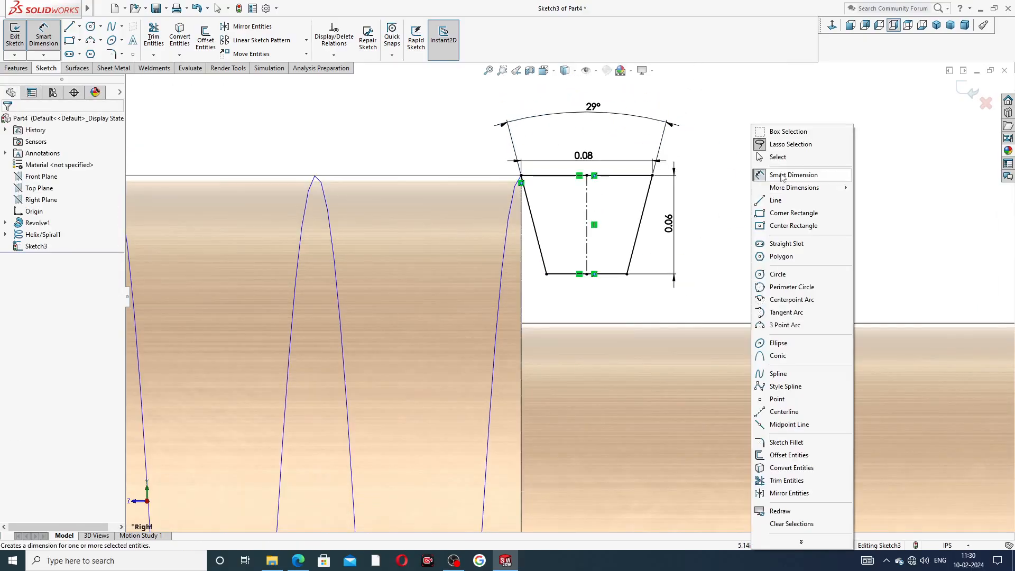
pyautogui.click(771, 159)
# - Check the thread details in the PART-09 vice screw PDF drawing and finish the thread profile sketch
pyautogui.click(299, 560)
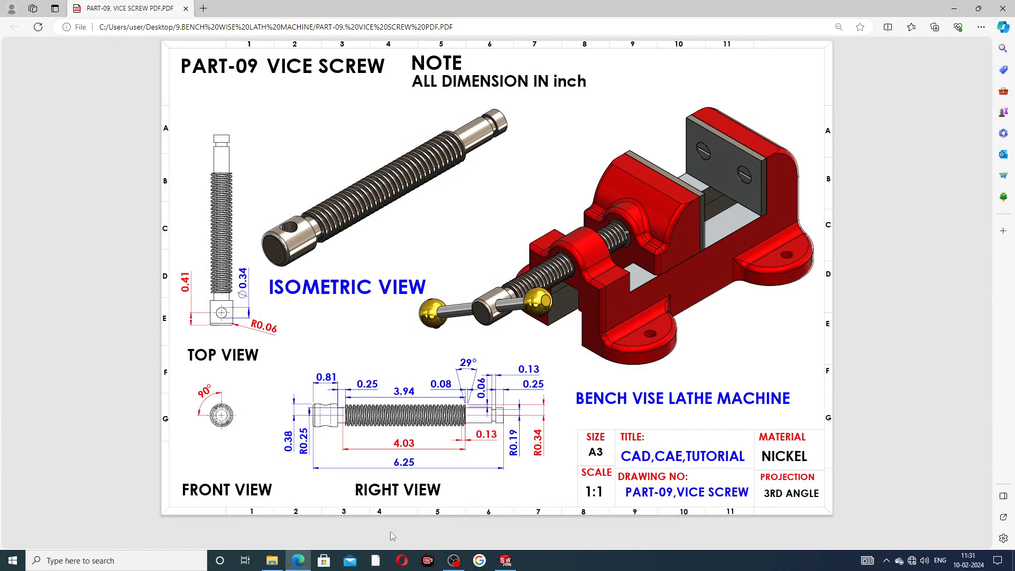
pyautogui.click(302, 560)
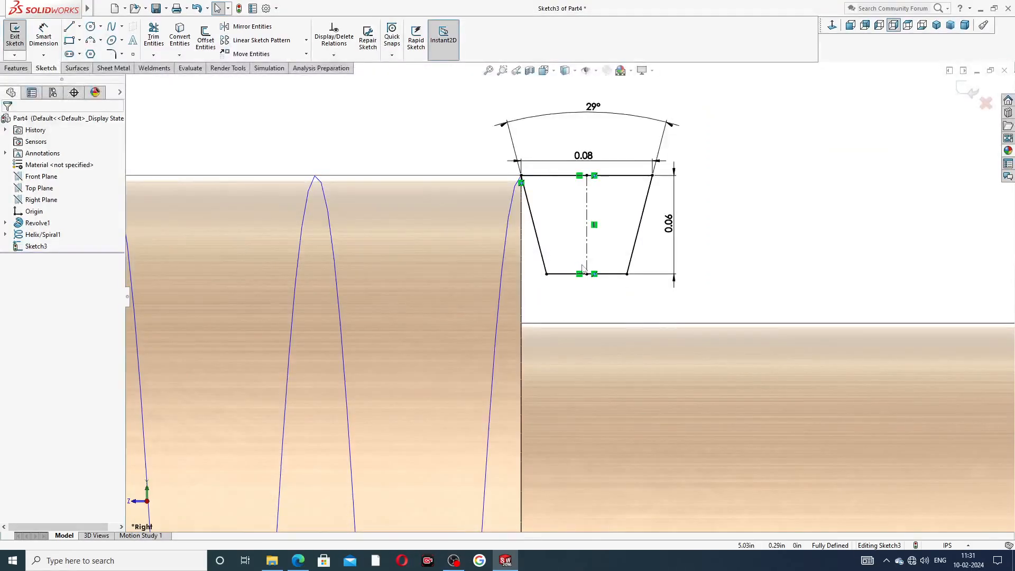
pyautogui.scroll(-2, 602, 286)
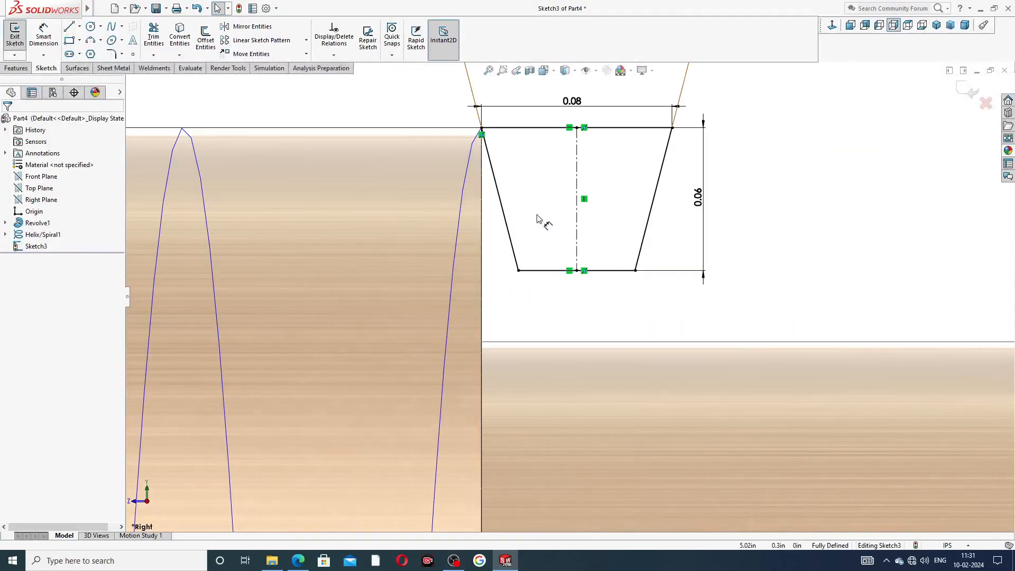
pyautogui.click(30, 69)
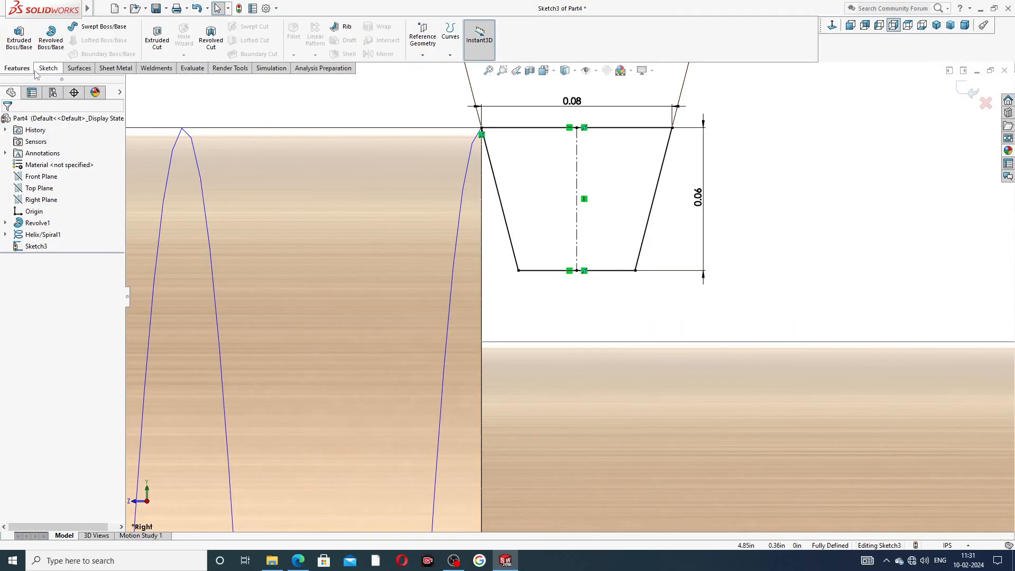
pyautogui.click(967, 98)
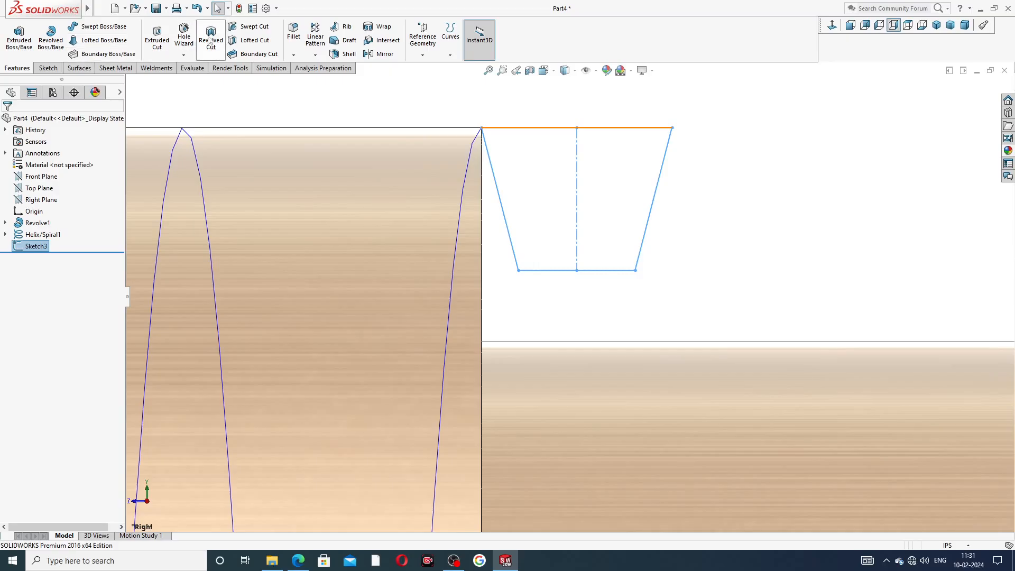
# - Cut the thread by sweeping the trapezoidal profile along the helix with Swept Cut
pyautogui.click(250, 28)
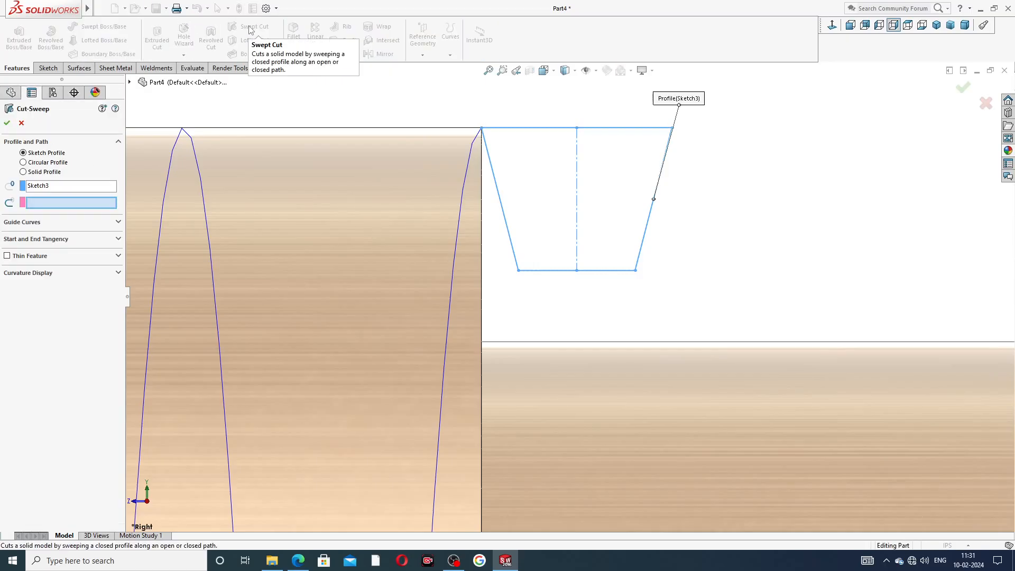
pyautogui.press('z')
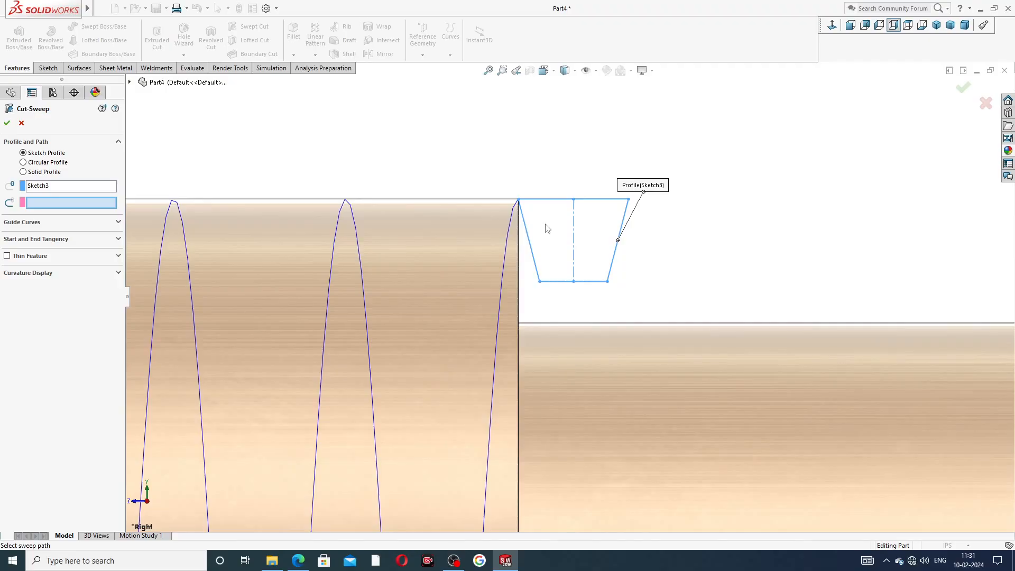
pyautogui.click(503, 274)
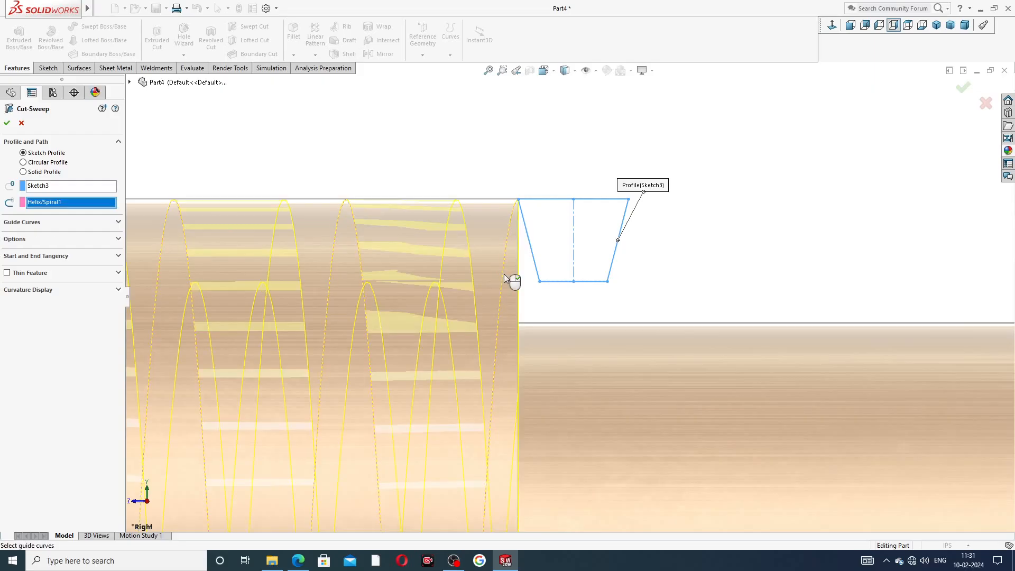
pyautogui.scroll(10, 504, 274)
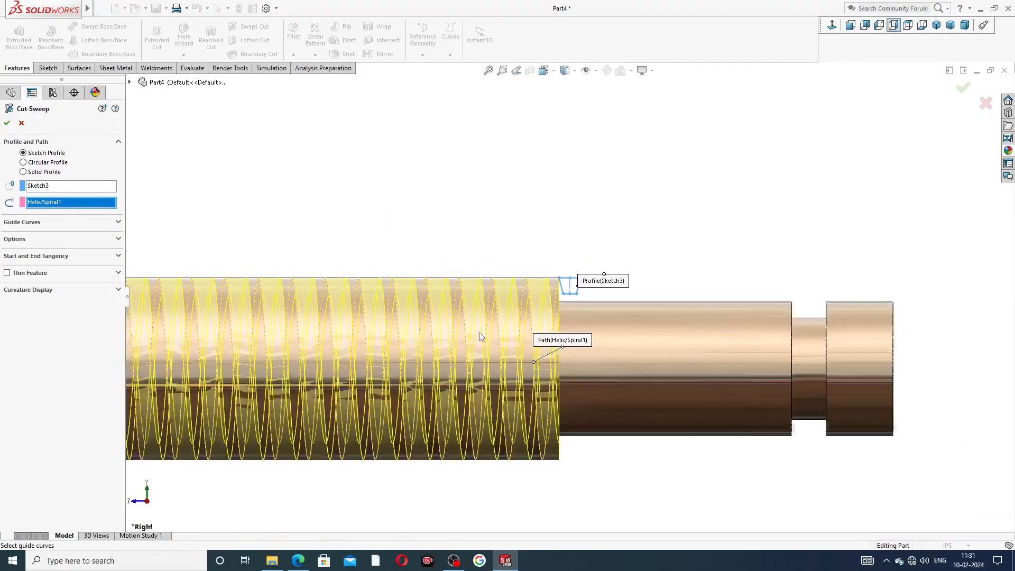
pyautogui.scroll(2, 222, 321)
pyautogui.scroll(-2, 226, 323)
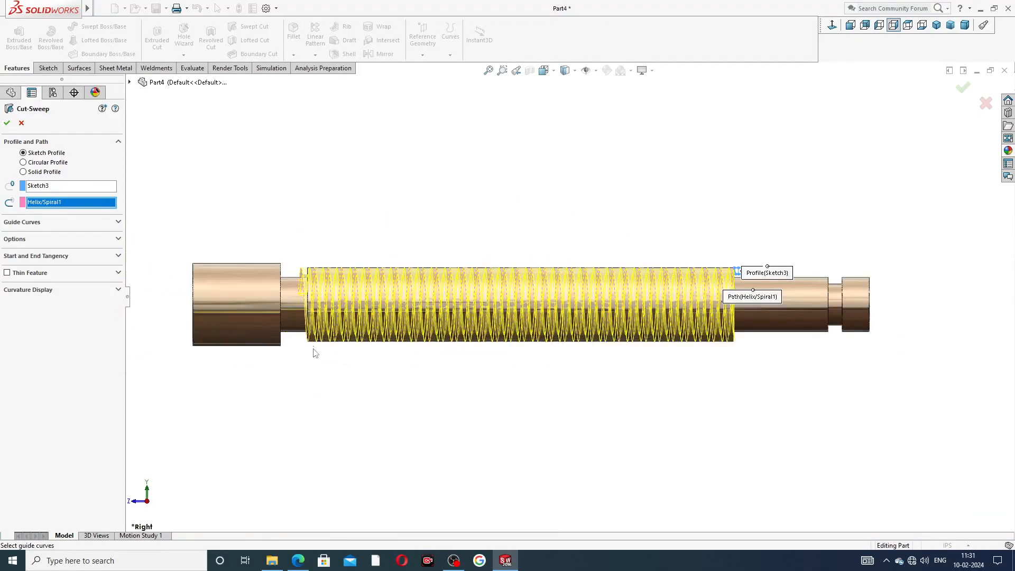
pyautogui.click(6, 124)
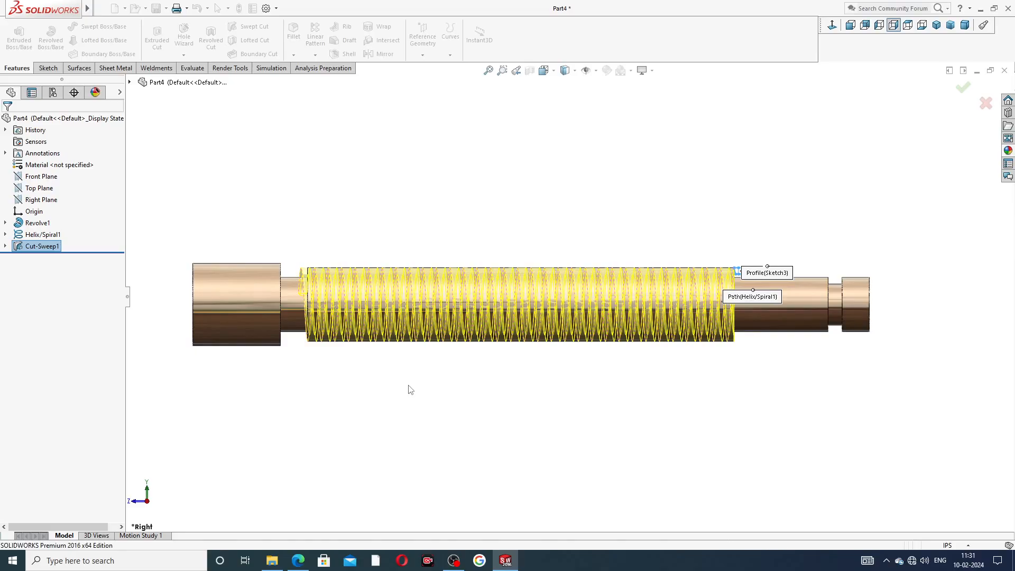
pyautogui.click(424, 395)
pyautogui.scroll(-1, 513, 318)
pyautogui.moveTo(513, 319); pyautogui.dragTo(474, 286, button='middle')
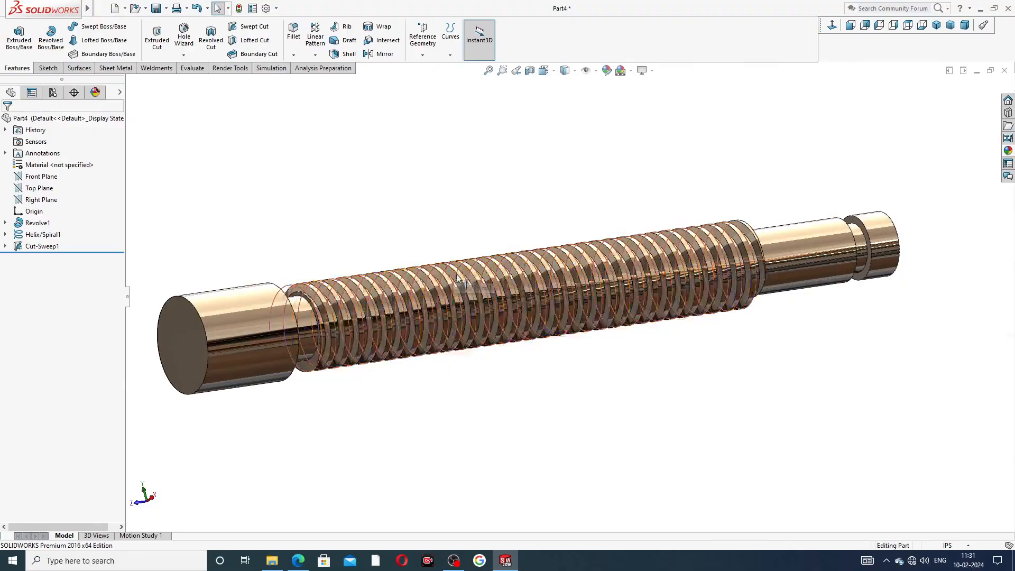
pyautogui.scroll(-2, 476, 283)
pyautogui.click(522, 253)
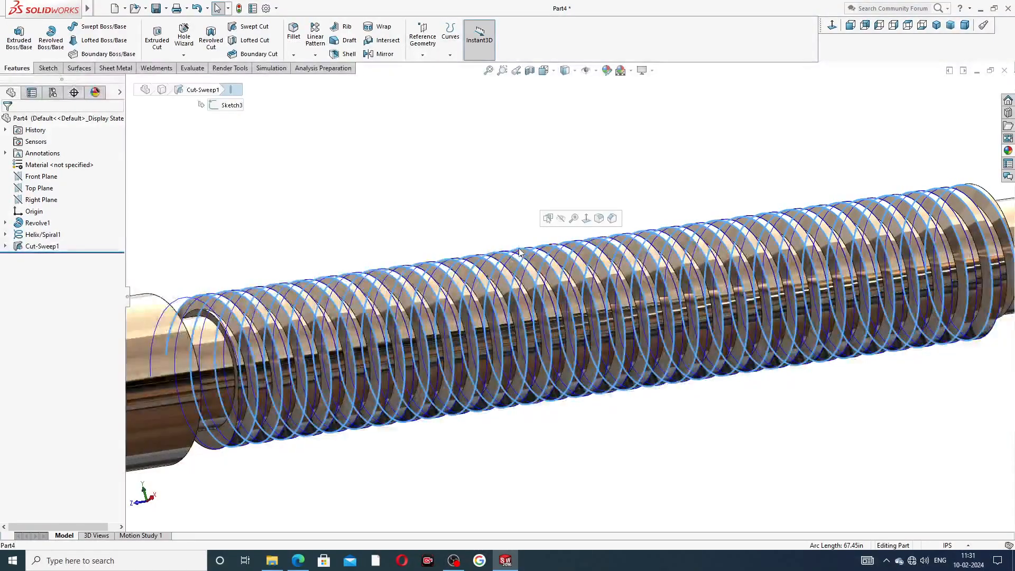
pyautogui.click(561, 219)
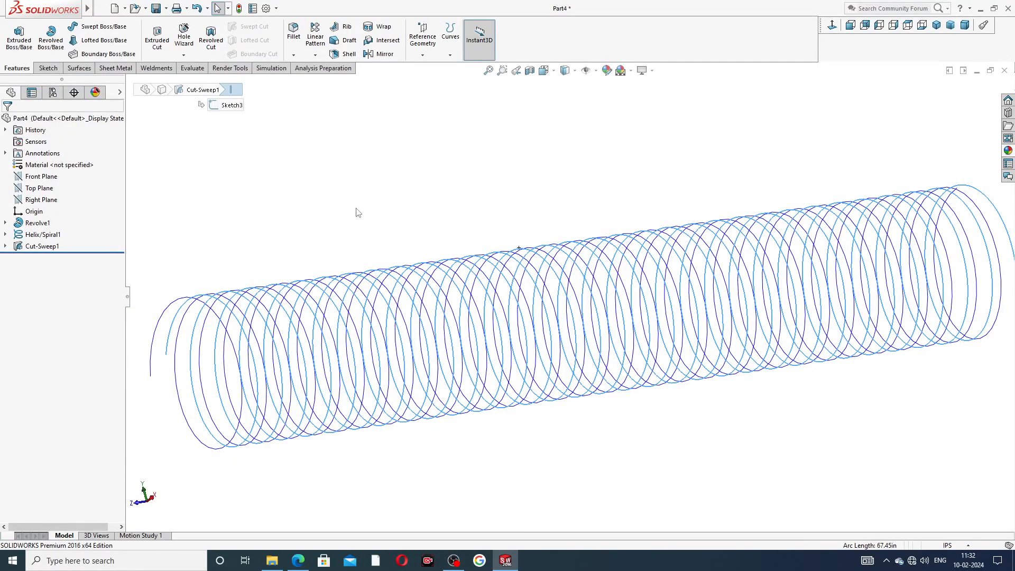
pyautogui.hotkey('ctrl', 'z')
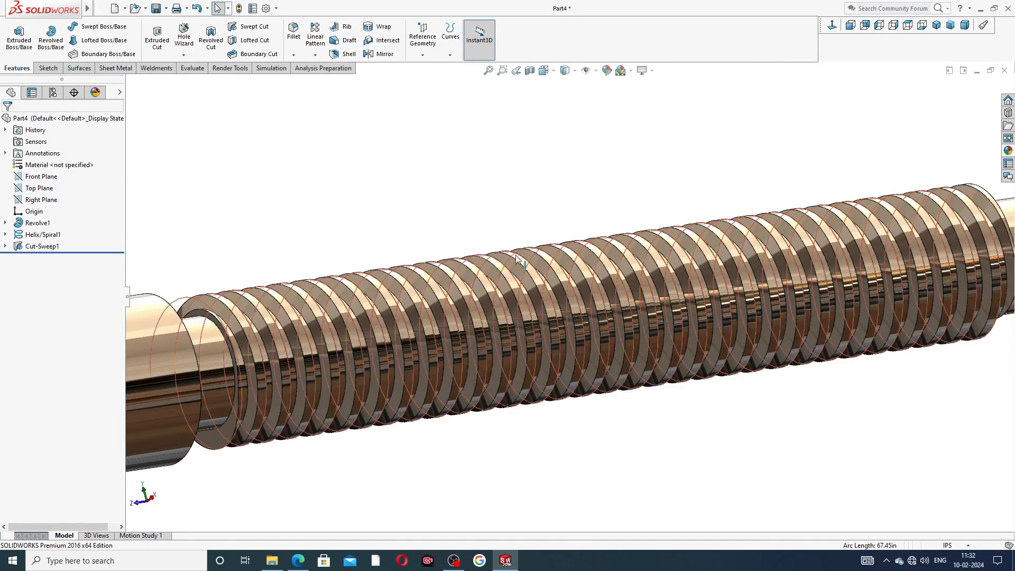
# - Hide the helix curve around the threaded section
pyautogui.moveTo(517, 256); pyautogui.dragTo(497, 235, button='middle')
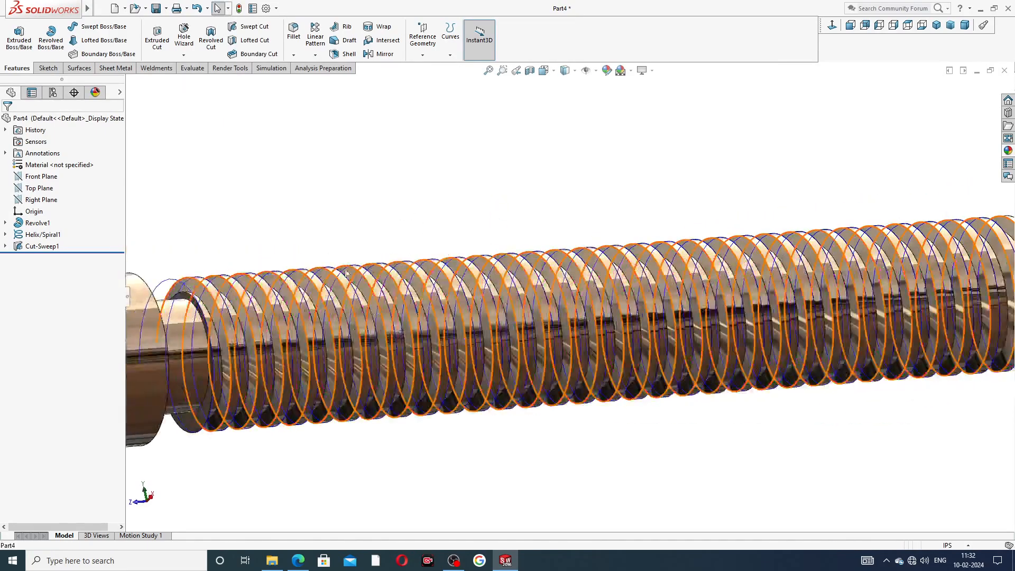
pyautogui.click(169, 280)
pyautogui.click(211, 248)
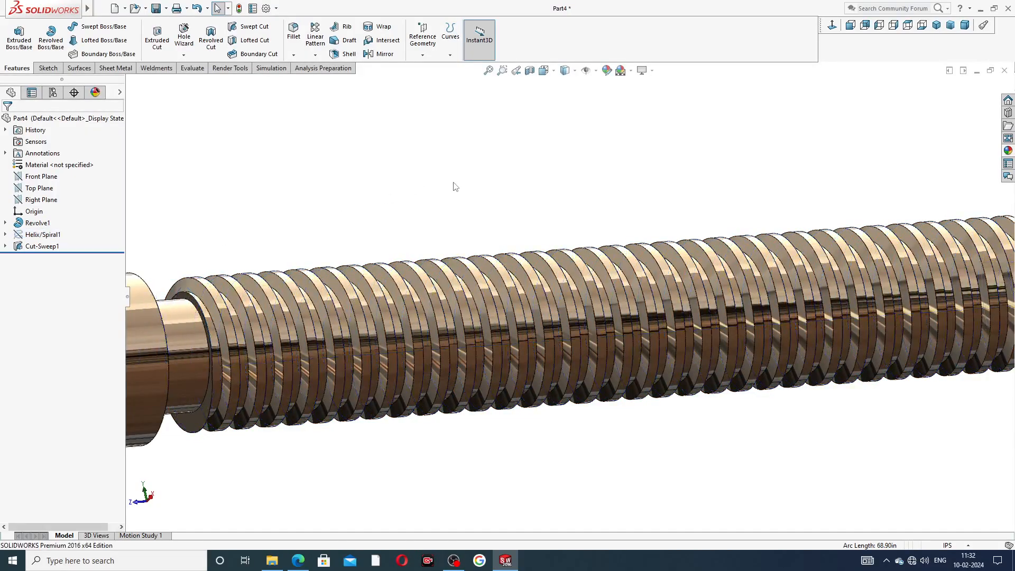
# - Save the part as Part4 in New folder on the Desktop
pyautogui.scroll(5, 456, 187)
pyautogui.moveTo(642, 284)
pyautogui.mouseDown(button='middle')
pyautogui.moveTo(549, 231)
pyautogui.moveTo(617, 153)
pyautogui.moveTo(605, 236)
pyautogui.moveTo(635, 270)
pyautogui.mouseUp(button='middle')
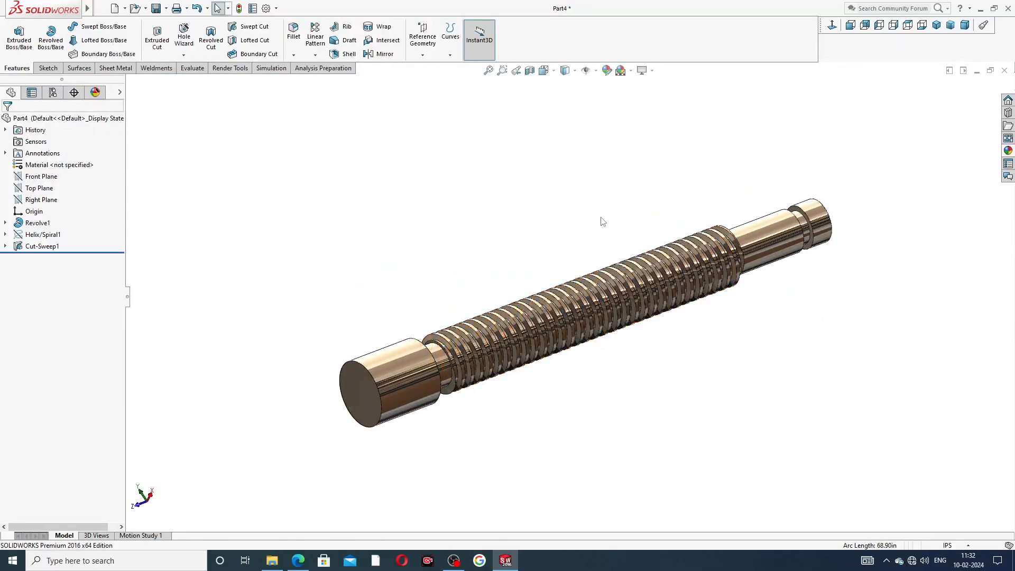
pyautogui.hotkey('ctrl', 's')
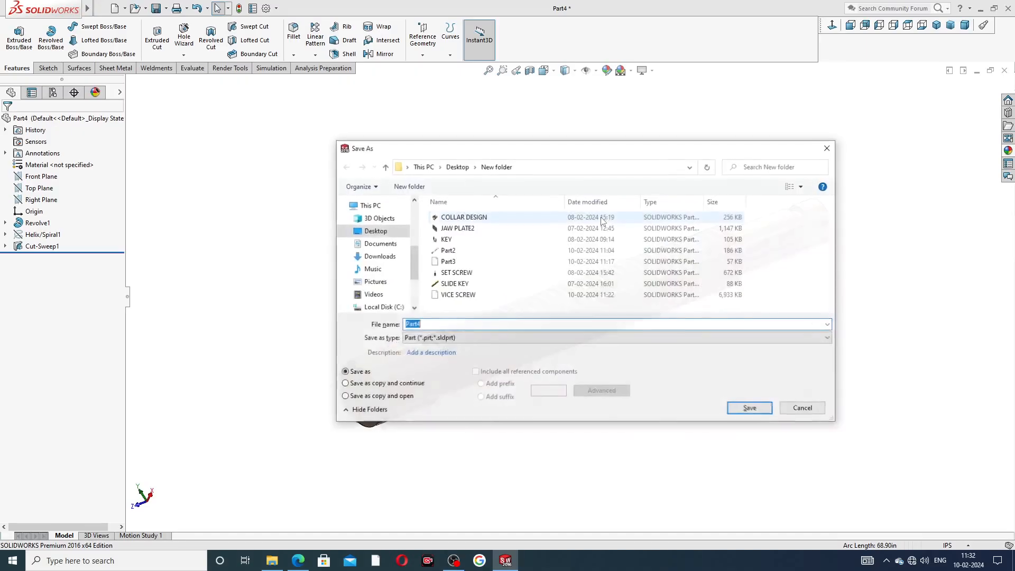
pyautogui.click(749, 411)
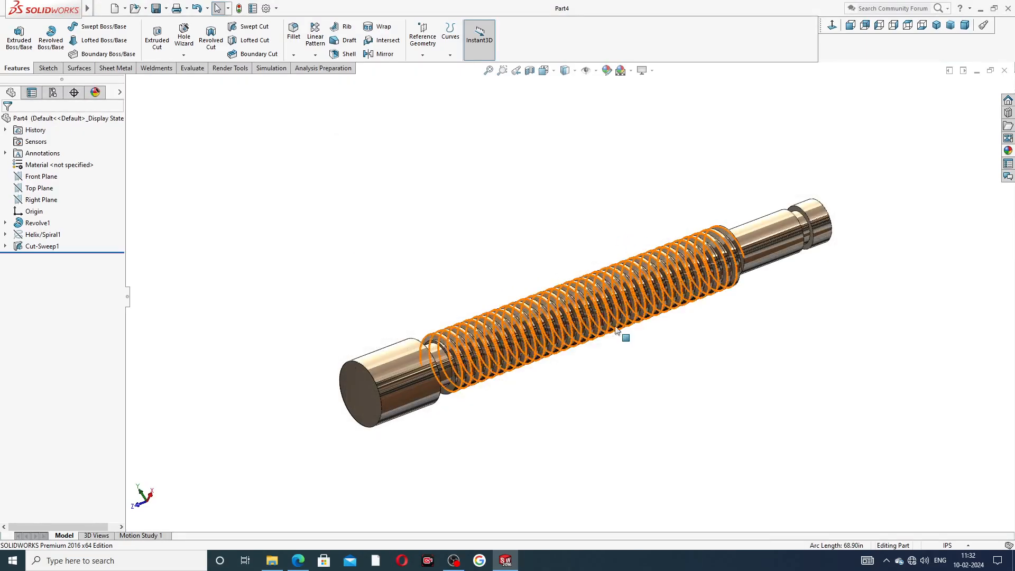
pyautogui.moveTo(601, 376); pyautogui.dragTo(574, 374, button='middle')
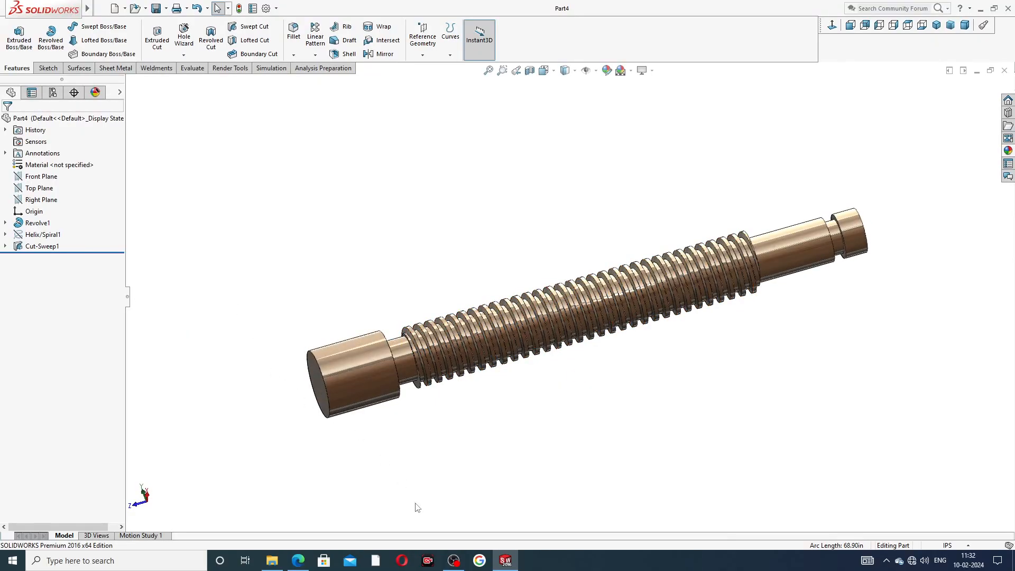
# - Check the vice screw PDF drawing and start a sketch on the Top Plane, viewed normal to it at the screw head
pyautogui.click(298, 560)
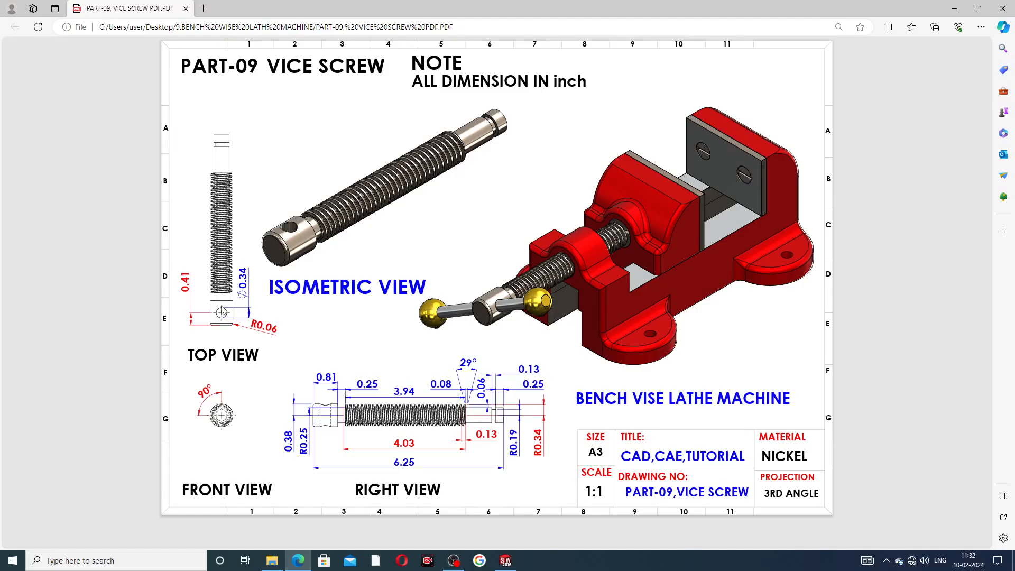
pyautogui.click(298, 561)
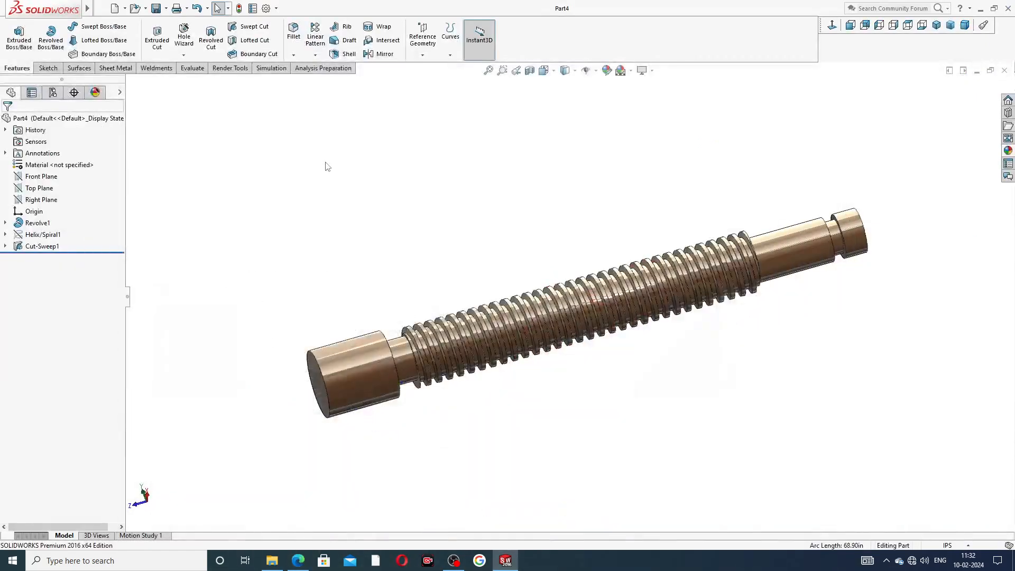
pyautogui.click(42, 189)
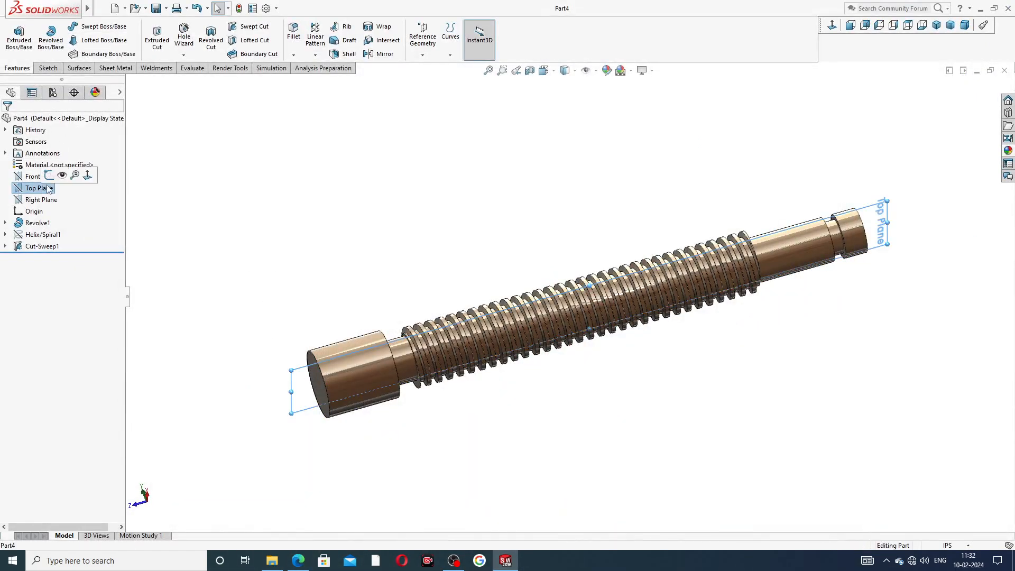
pyautogui.click(50, 177)
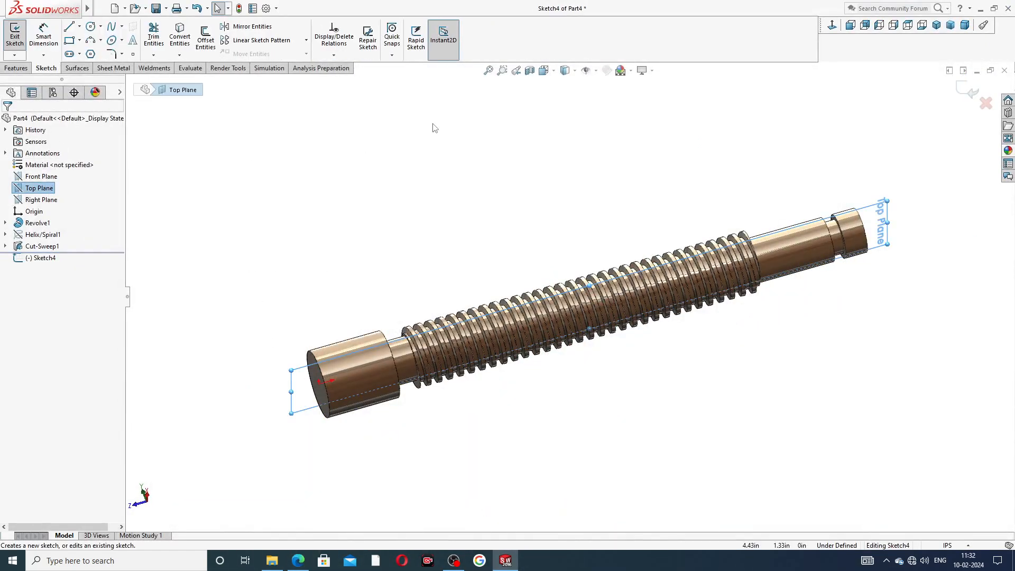
pyautogui.click(832, 26)
pyautogui.scroll(-8, 592, 476)
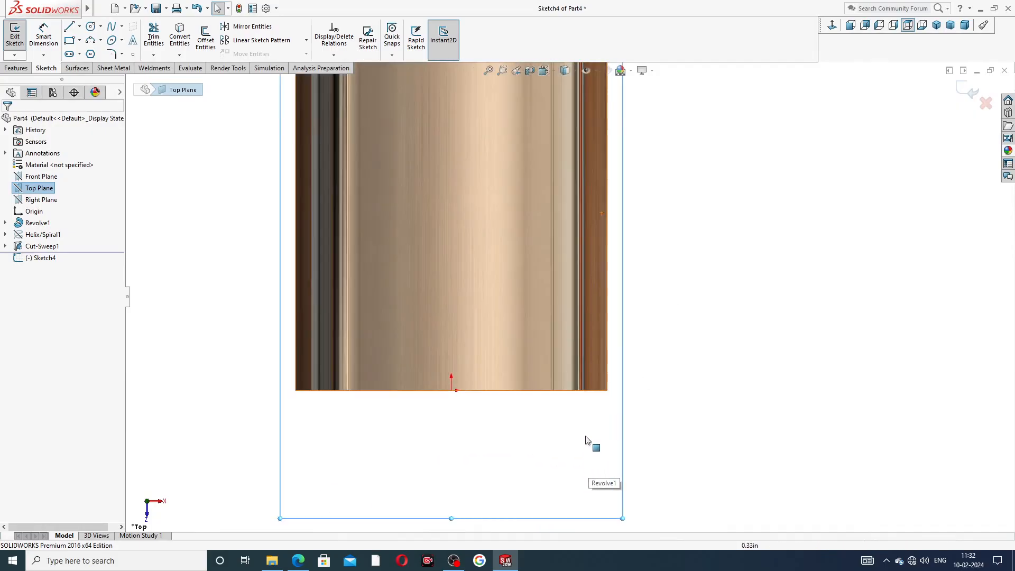
pyautogui.scroll(3, 389, 179)
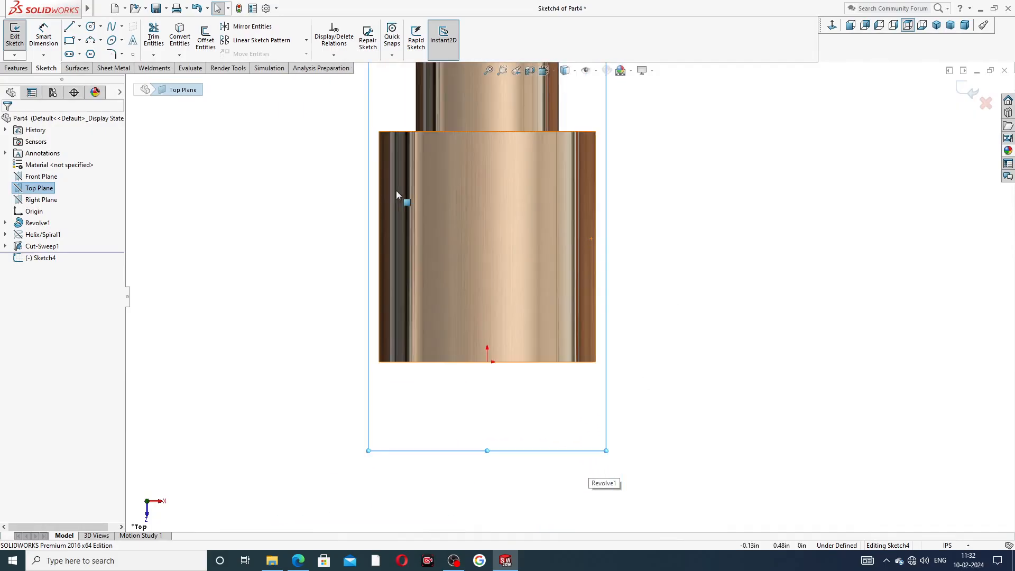
# - Sketch a vertical centerline from the origin along the screw head's axis, shortened to about 0.40 in long
pyautogui.click(79, 26)
pyautogui.click(96, 53)
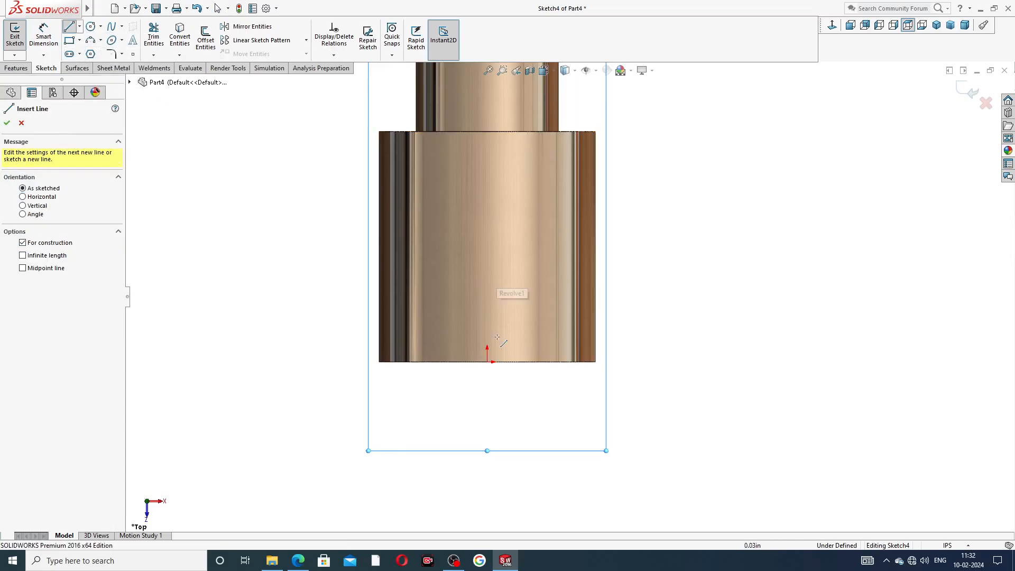
pyautogui.click(487, 363)
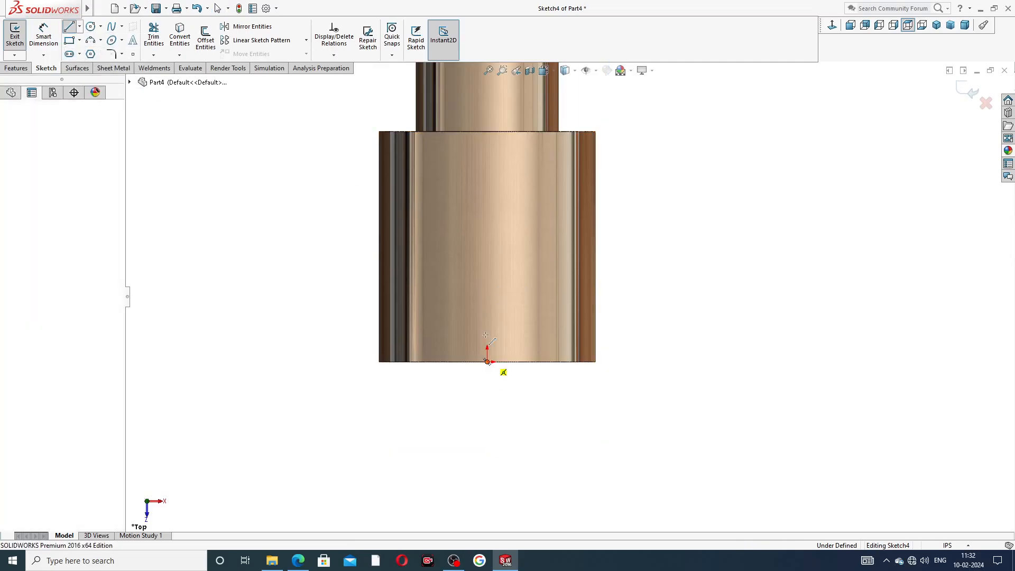
pyautogui.click(487, 241)
pyautogui.rightClick(526, 244)
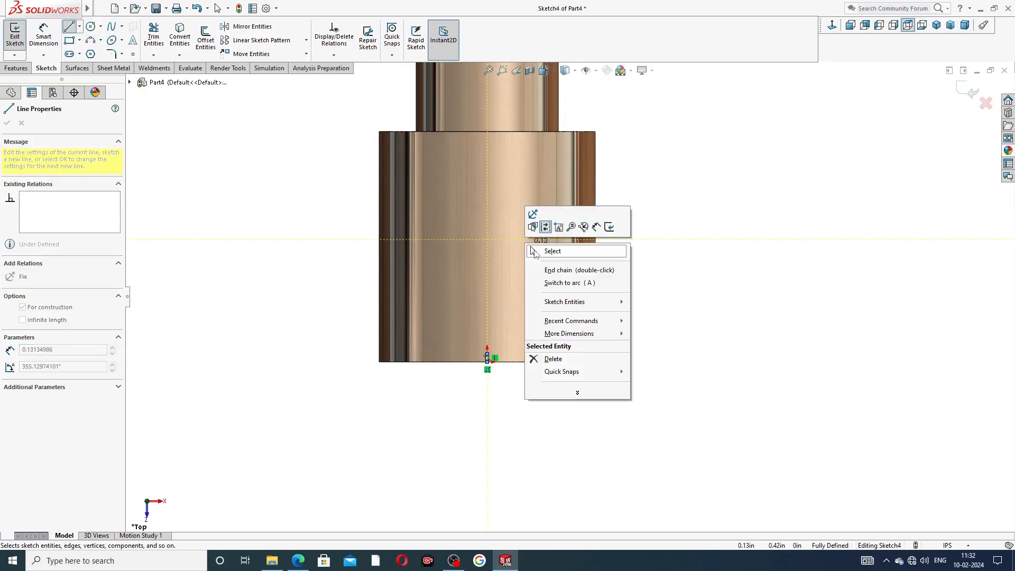
pyautogui.click(550, 252)
pyautogui.click(487, 225)
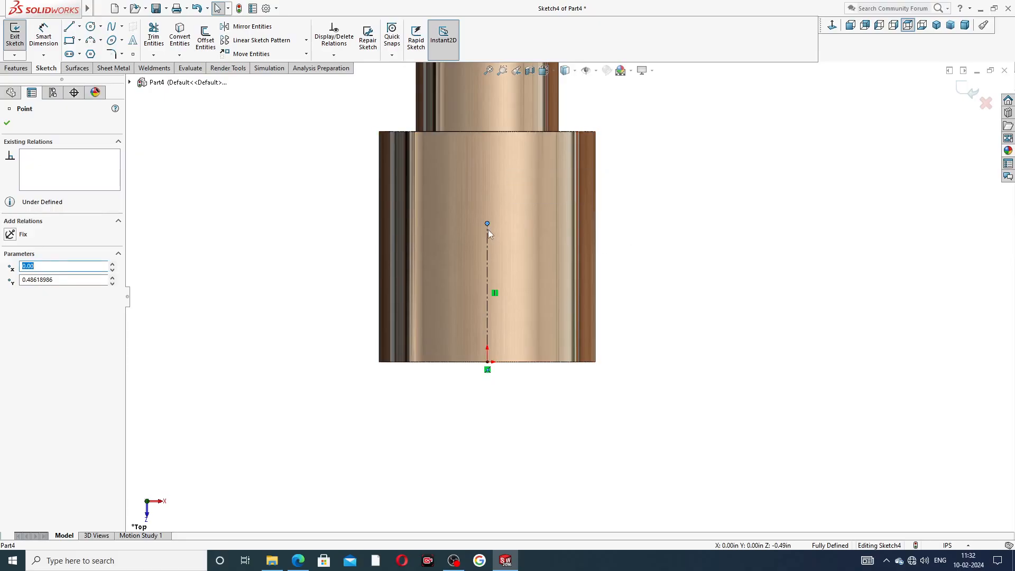
pyautogui.moveTo(487, 224); pyautogui.dragTo(487, 249)
pyautogui.click(705, 220)
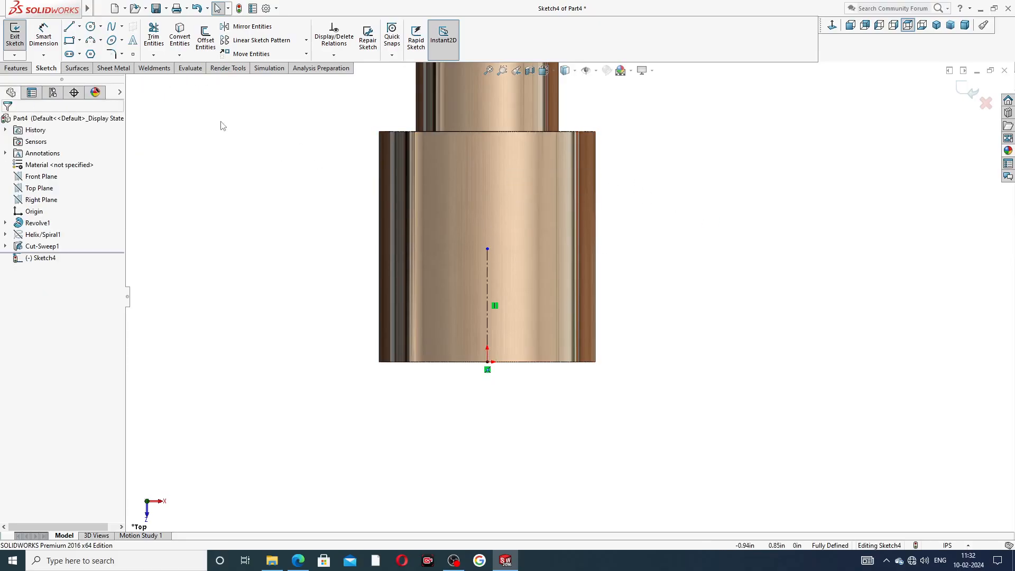
# - Sketch a circle about 0.36 in in diameter centred on the centerline's free end
pyautogui.click(91, 25)
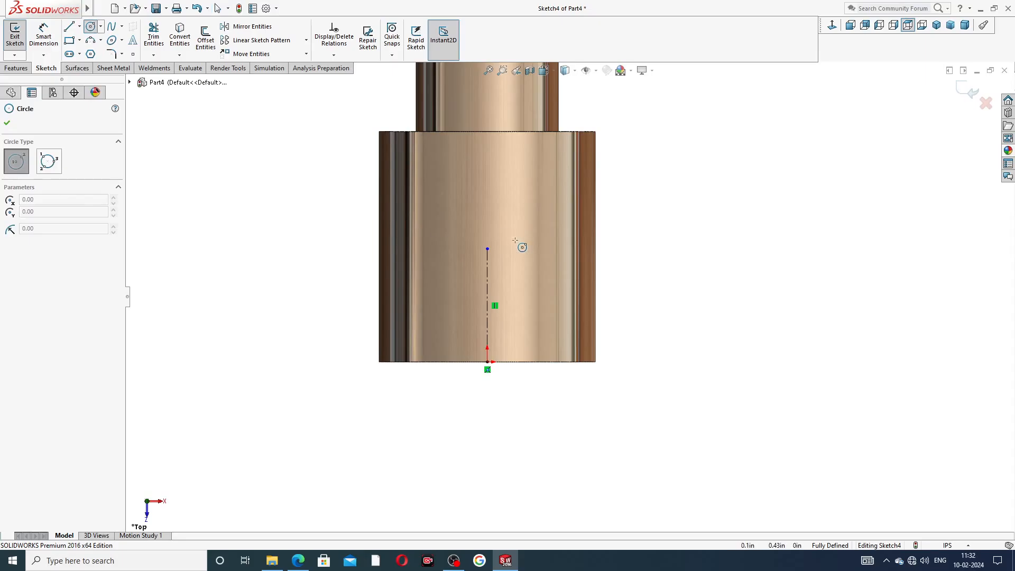
pyautogui.moveTo(487, 248)
pyautogui.mouseDown()
pyautogui.moveTo(498, 245)
pyautogui.moveTo(519, 190)
pyautogui.moveTo(525, 206)
pyautogui.moveTo(518, 200)
pyautogui.mouseUp()
pyautogui.rightClick(629, 196)
pyautogui.click(665, 204)
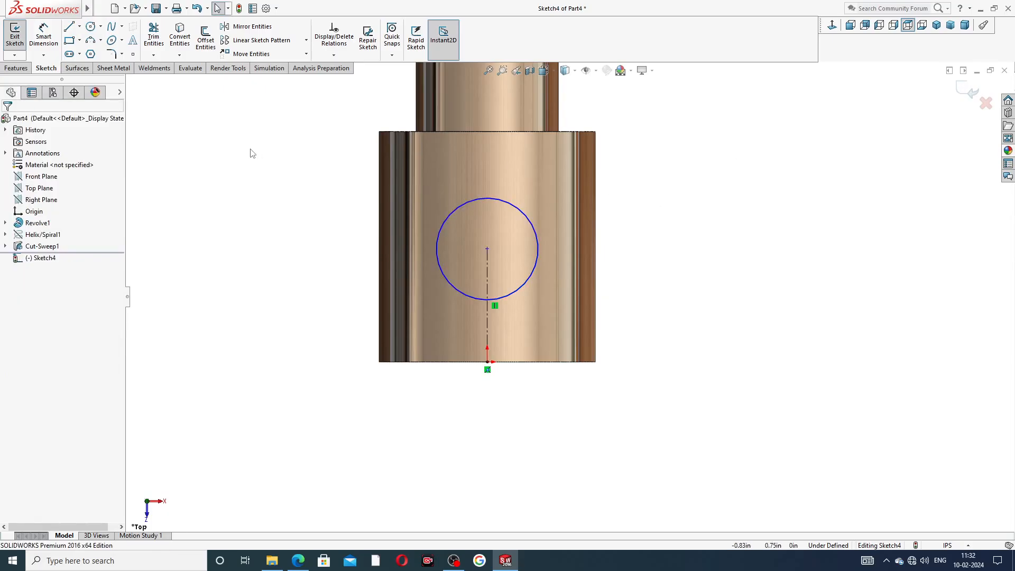
# - Check the hole size in the PDF drawing and set the circle's diameter to 0.34 in
pyautogui.click(43, 34)
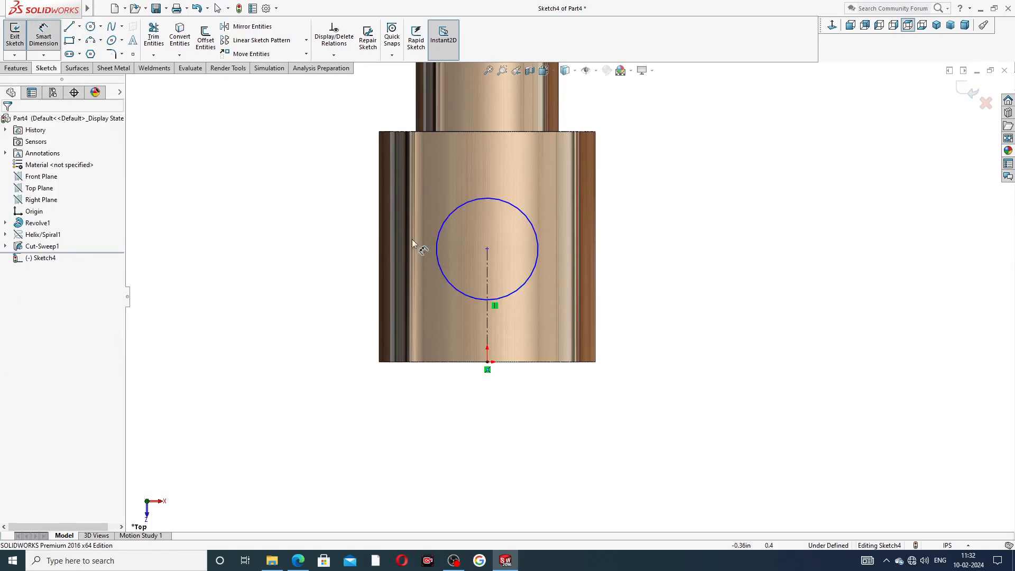
pyautogui.click(536, 234)
pyautogui.click(632, 246)
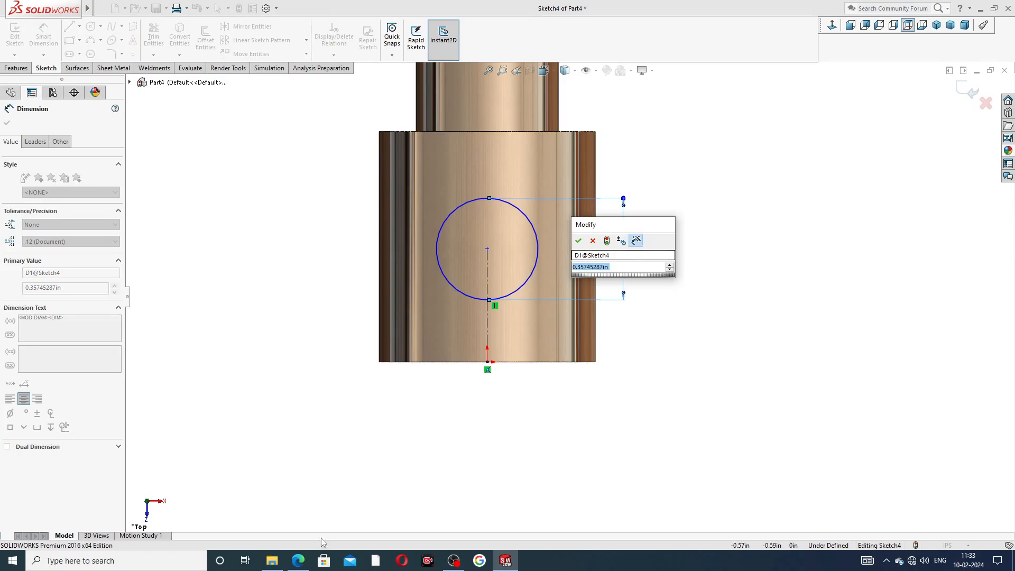
pyautogui.click(299, 562)
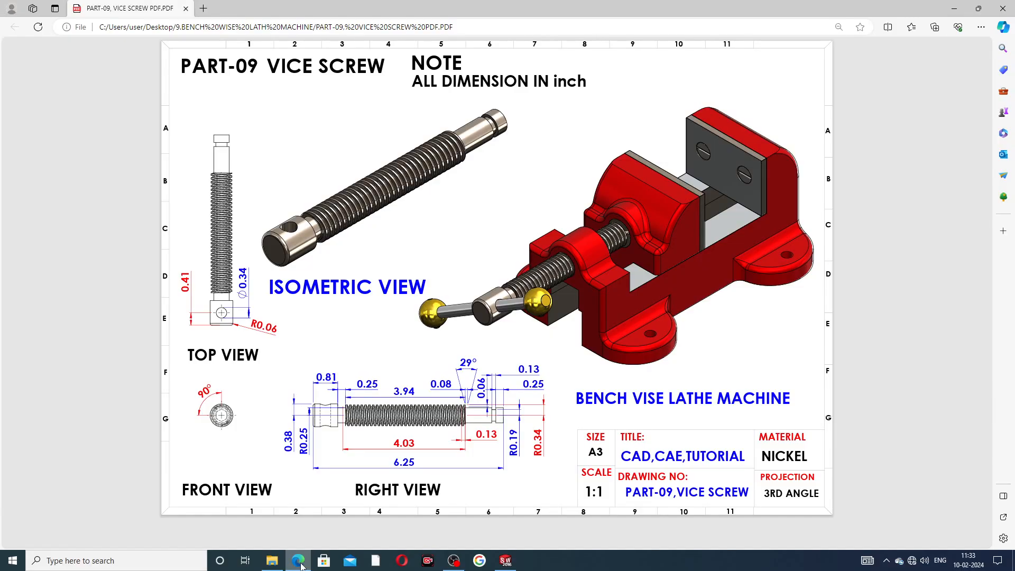
pyautogui.click(300, 561)
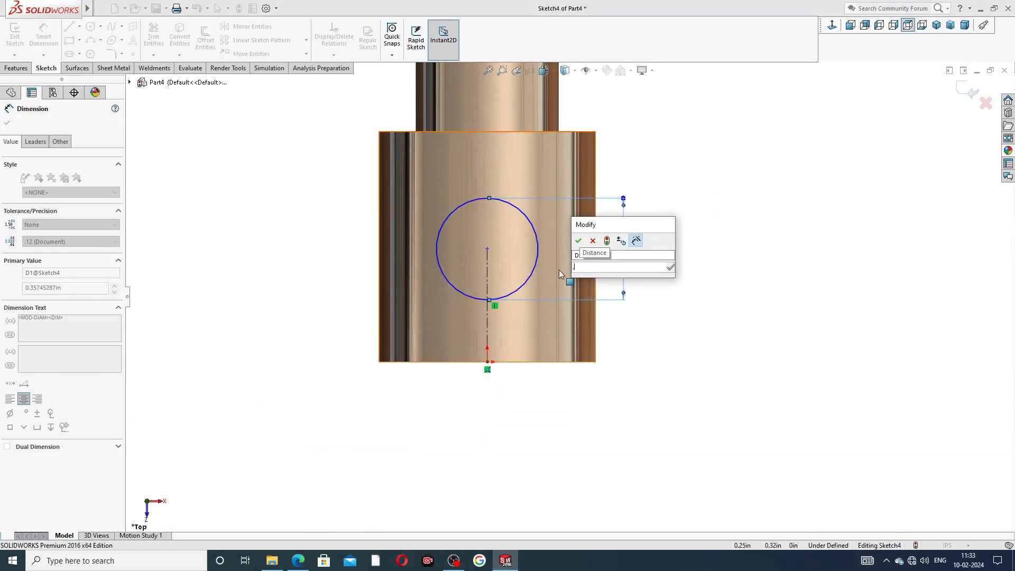
pyautogui.press('Return')
pyautogui.click(699, 224)
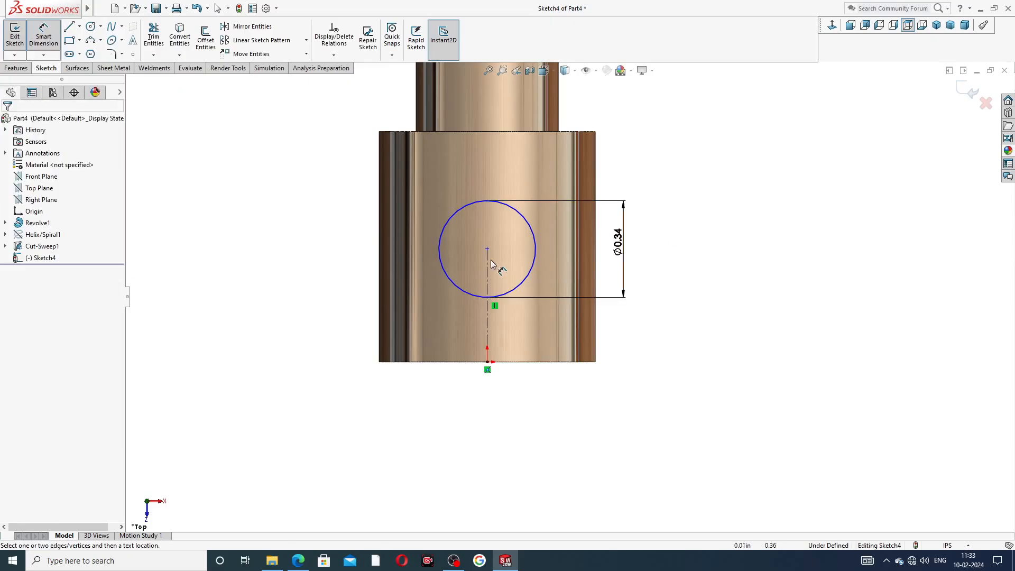
# - Dimension the circle's centre 0.41 in from the origin and finish dimensioning
pyautogui.click(488, 249)
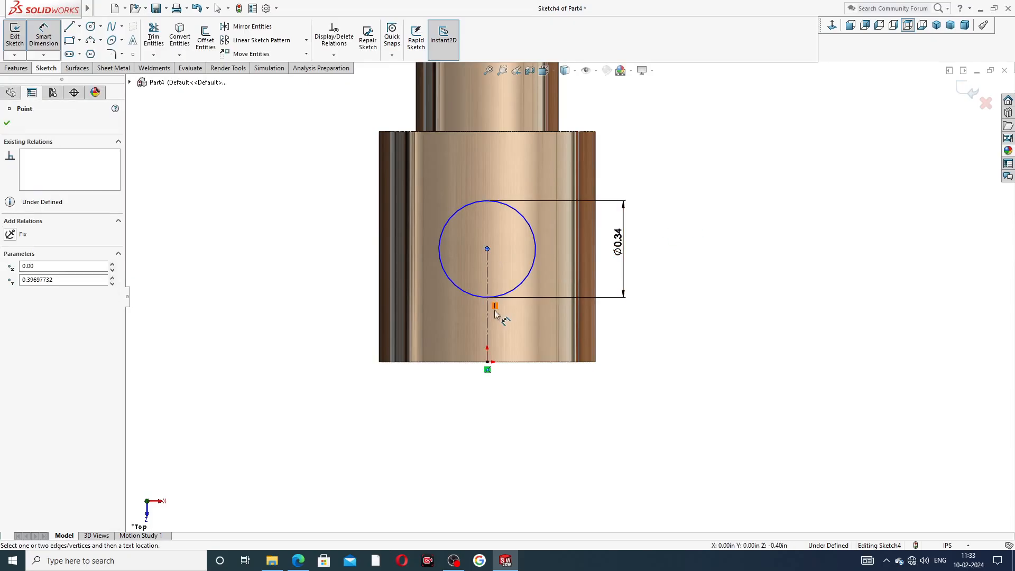
pyautogui.click(488, 363)
pyautogui.click(336, 305)
pyautogui.write('.')
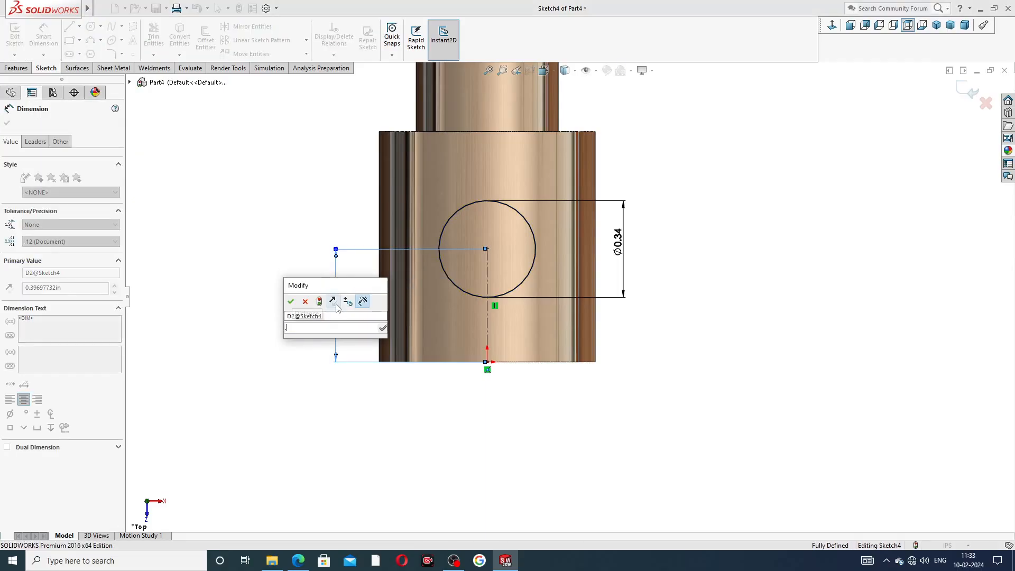
pyautogui.write('41')
pyautogui.press('Return')
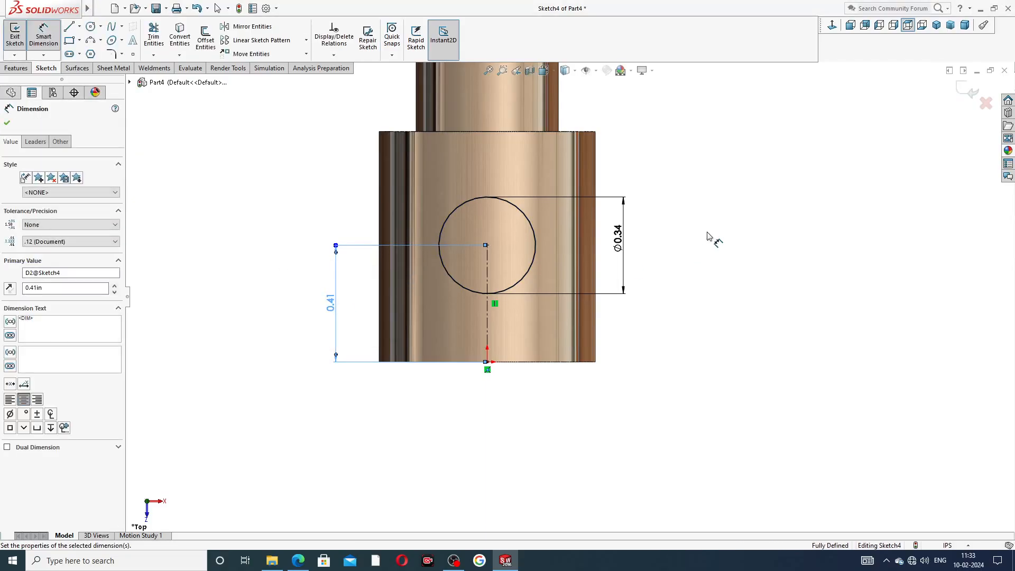
pyautogui.press('Escape')
pyautogui.rightClick(717, 153)
pyautogui.click(738, 157)
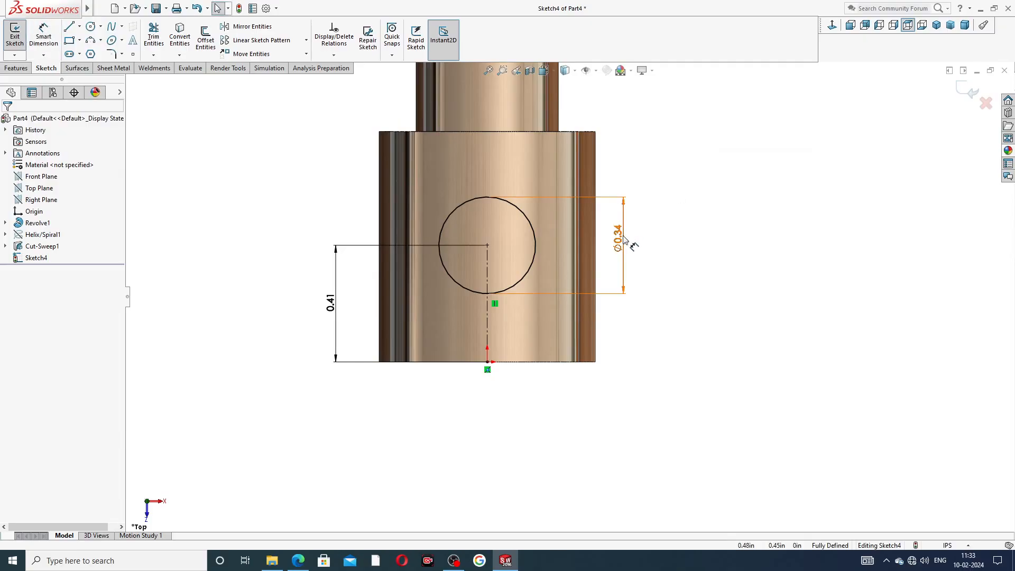
pyautogui.click(618, 241)
pyautogui.press('Escape')
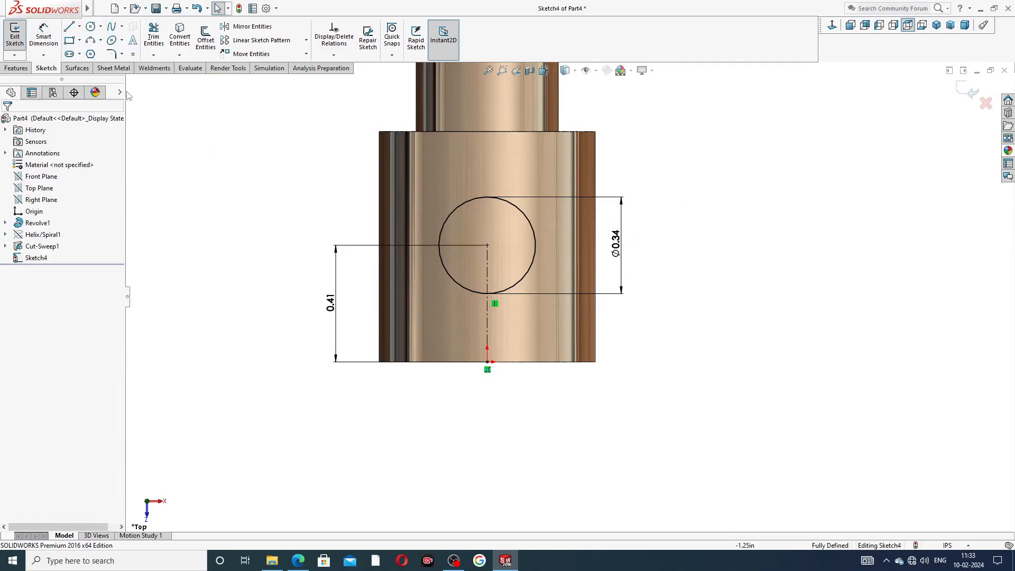
# - Cut the circle through the screw head with an Extruded Cut set to Through All - Both
pyautogui.click(17, 68)
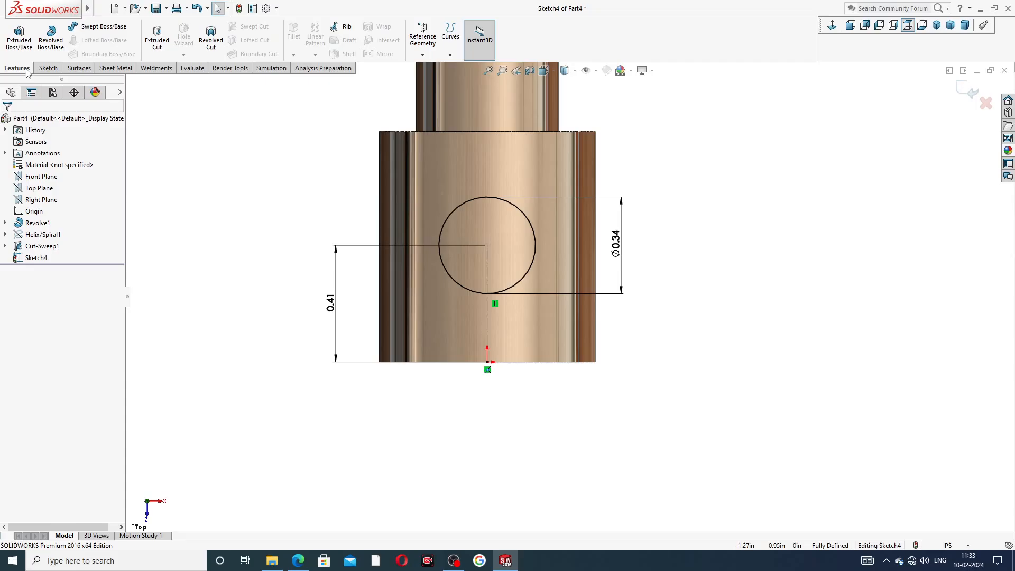
pyautogui.click(157, 37)
pyautogui.click(41, 187)
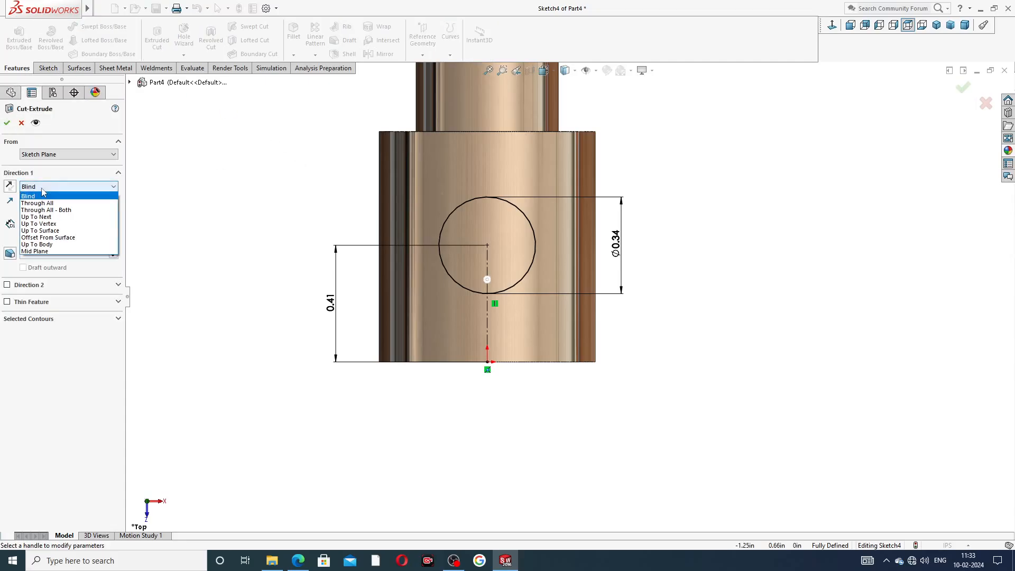
pyautogui.click(55, 211)
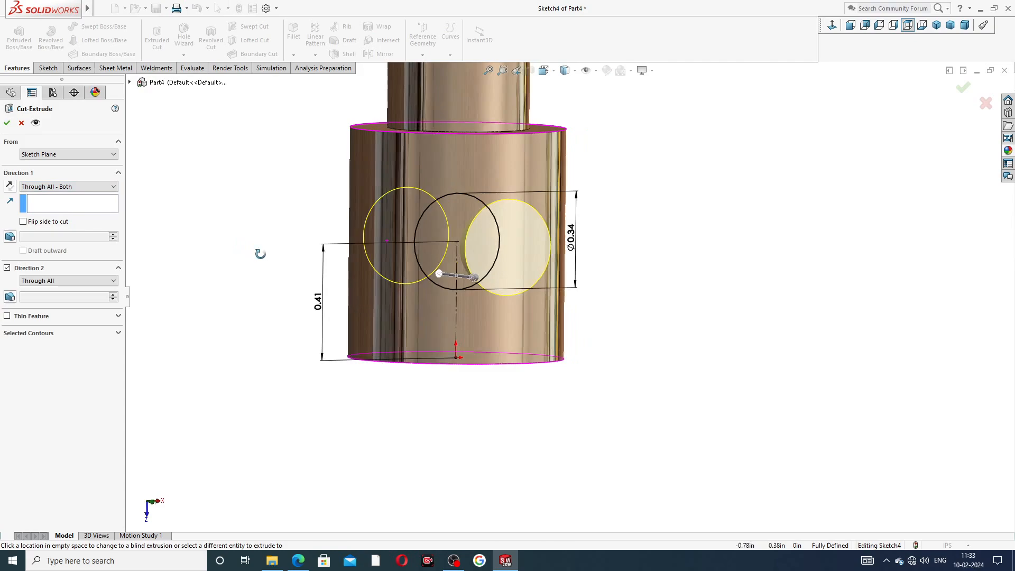
pyautogui.click(7, 123)
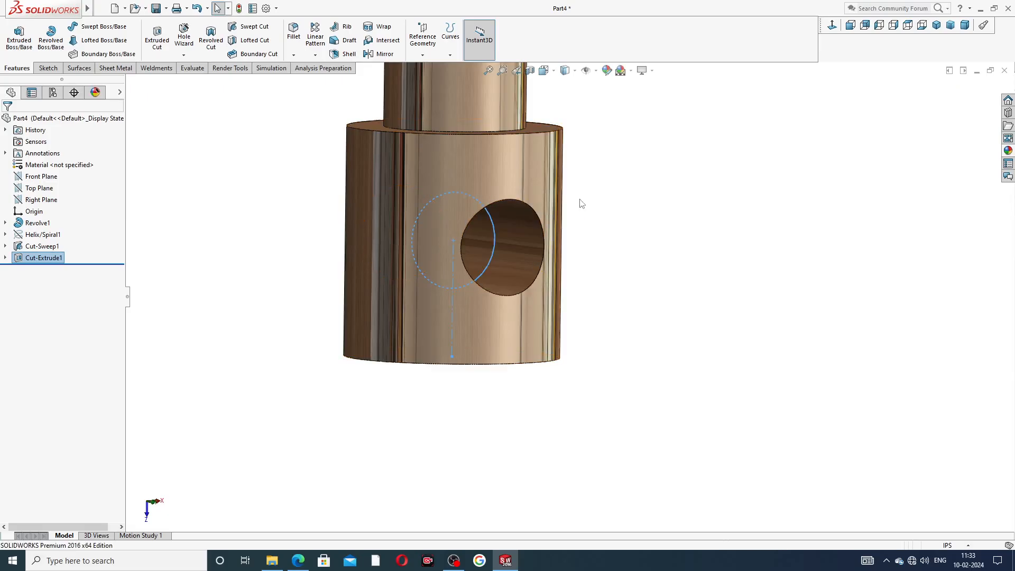
pyautogui.click(628, 184)
# - Examine the whole vice screw and its cross hole from several angles
pyautogui.scroll(6, 638, 159)
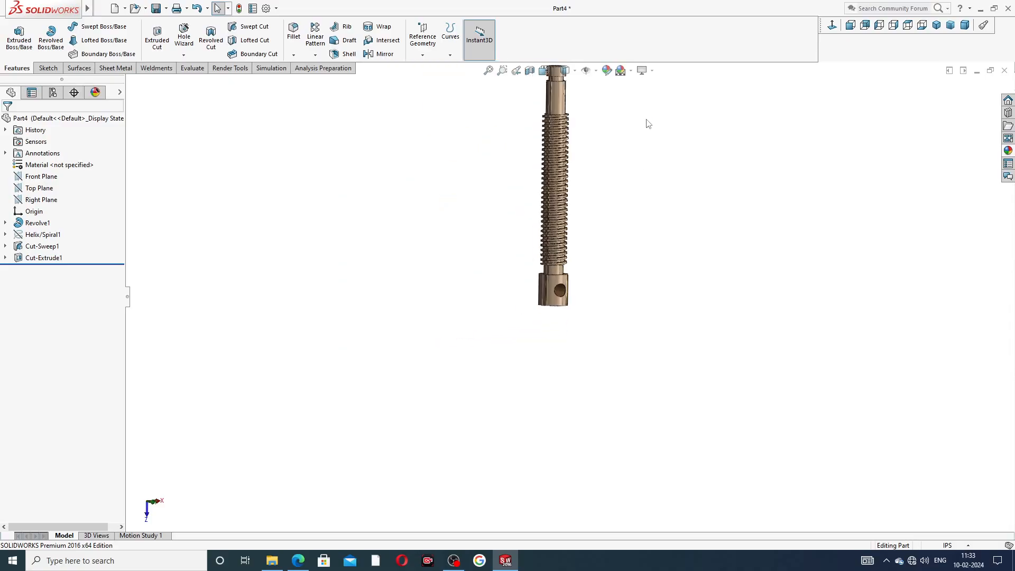
pyautogui.moveTo(646, 125); pyautogui.dragTo(681, 36, button='middle')
pyautogui.moveTo(588, 148)
pyautogui.mouseDown(button='middle')
pyautogui.moveTo(494, 118)
pyautogui.moveTo(572, 154)
pyautogui.mouseUp(button='middle')
pyautogui.scroll(-3, 559, 147)
pyautogui.scroll(-2, 557, 147)
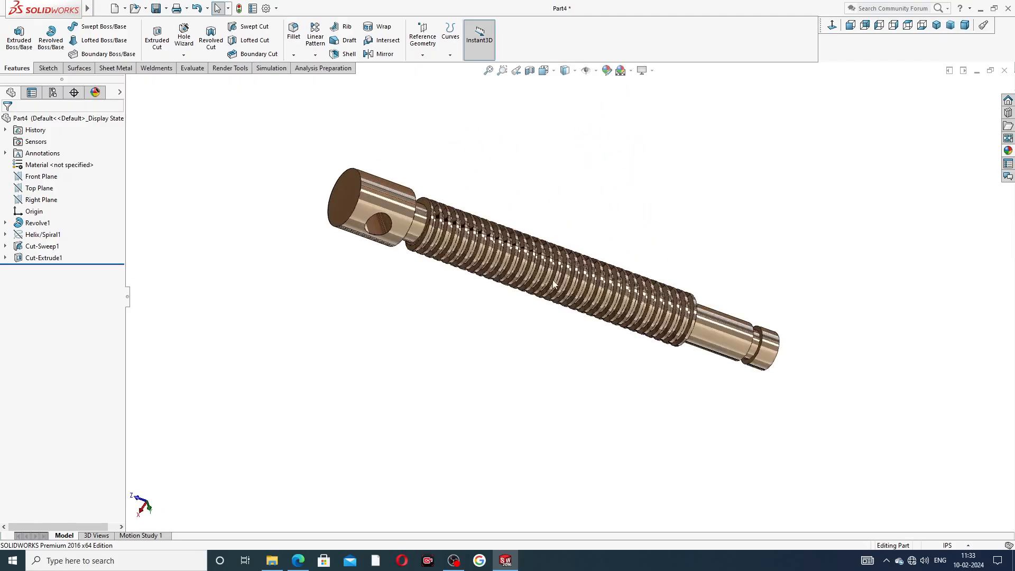
pyautogui.scroll(-2, 553, 280)
pyautogui.scroll(2, 627, 346)
pyautogui.moveTo(624, 346); pyautogui.dragTo(564, 210, button='middle')
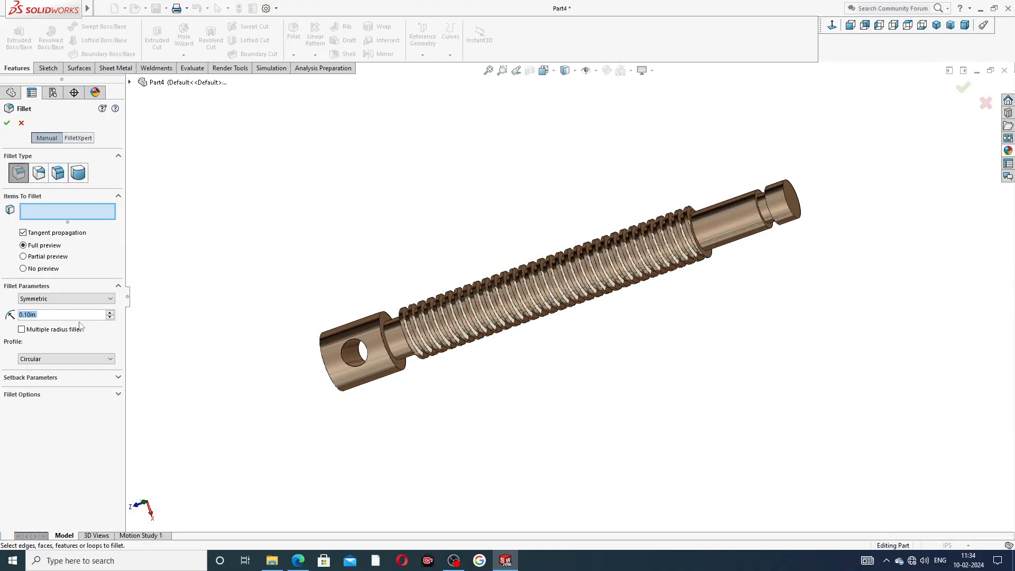
# - Fillet the head's outer end edge with a 0.06 in radius, checking the PDF drawing
pyautogui.write('.06')
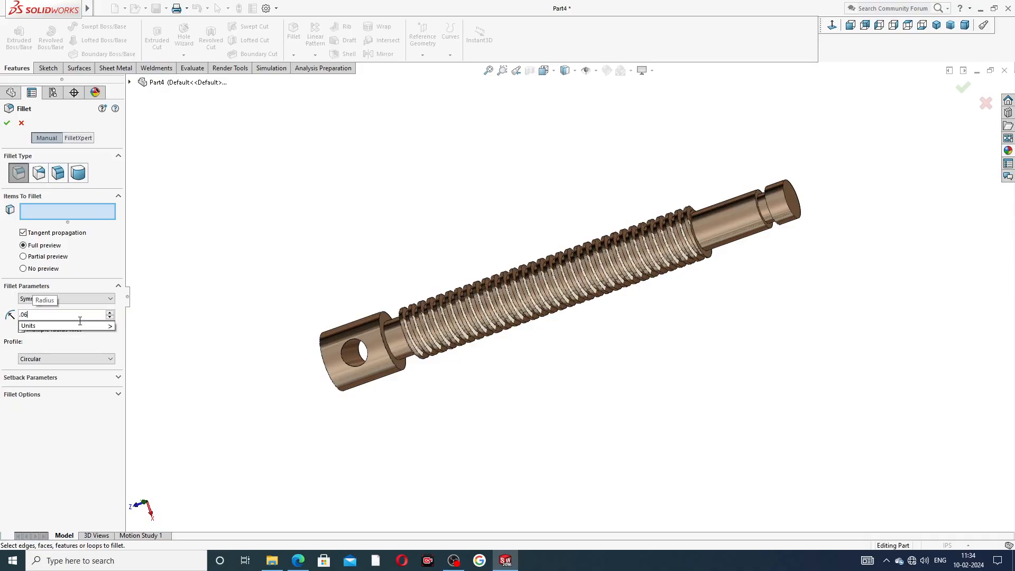
pyautogui.press('Return')
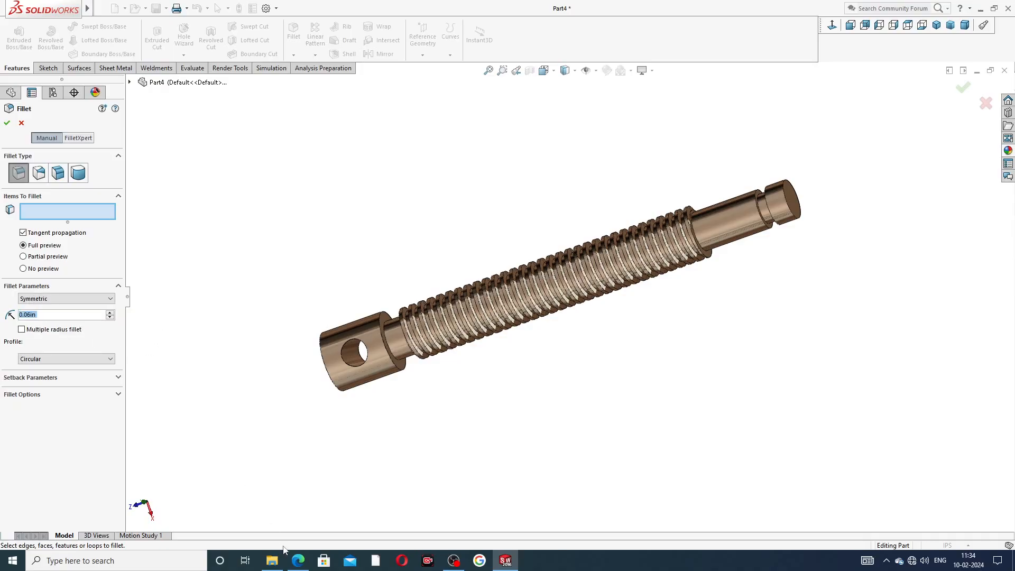
pyautogui.click(297, 562)
pyautogui.click(298, 561)
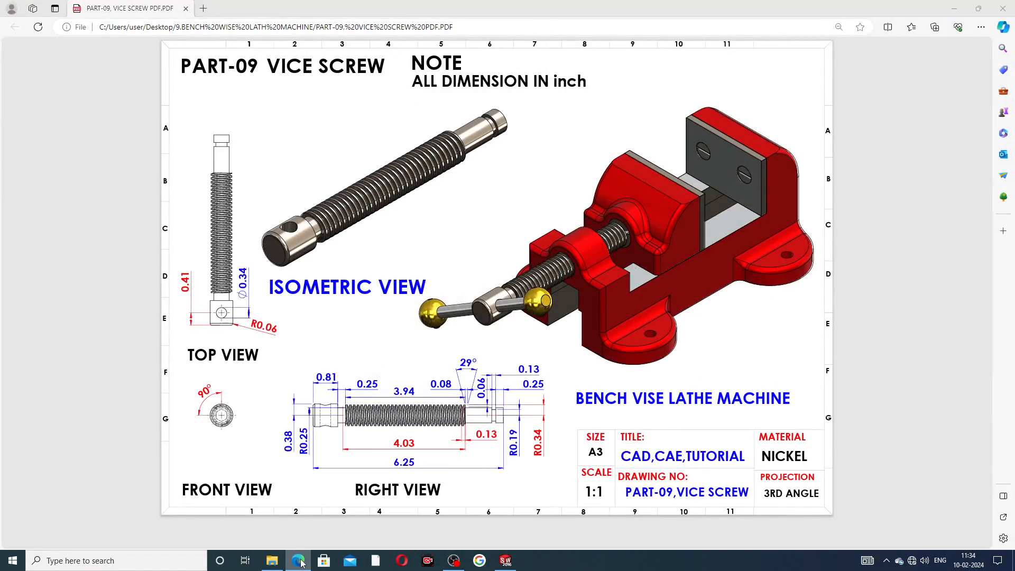
pyautogui.scroll(-3, 331, 354)
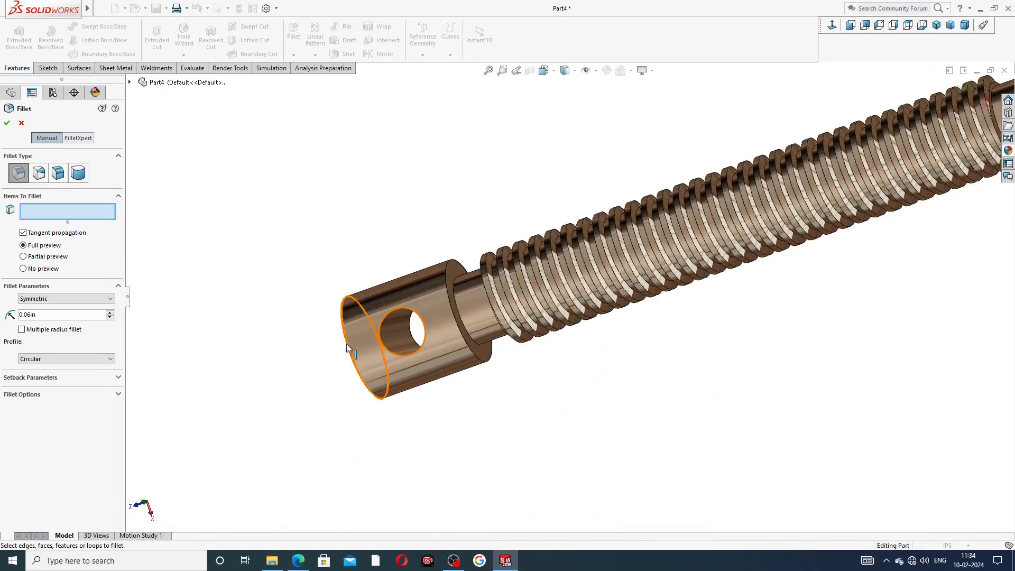
pyautogui.click(347, 344)
pyautogui.click(6, 123)
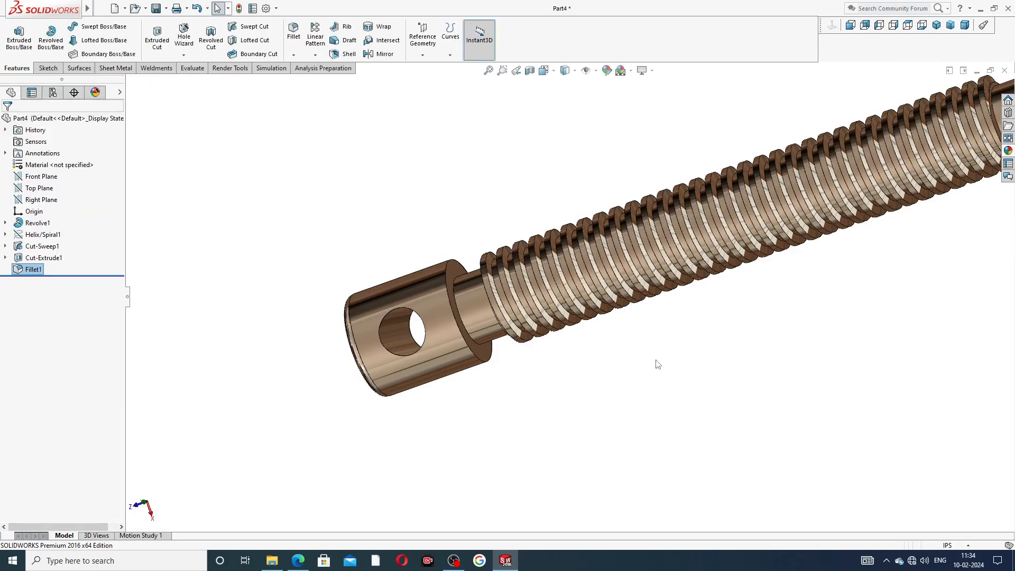
# - Colour the swept-cut thread dark grey, RGB 64, 64, 64
pyautogui.scroll(4, 721, 275)
pyautogui.moveTo(722, 226); pyautogui.dragTo(746, 150, button='middle')
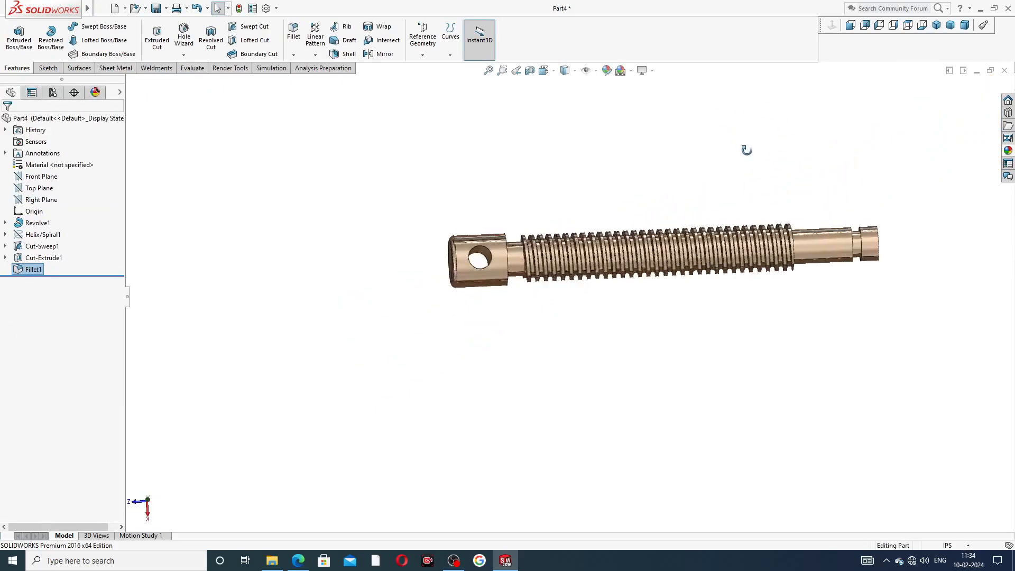
pyautogui.scroll(-2, 678, 231)
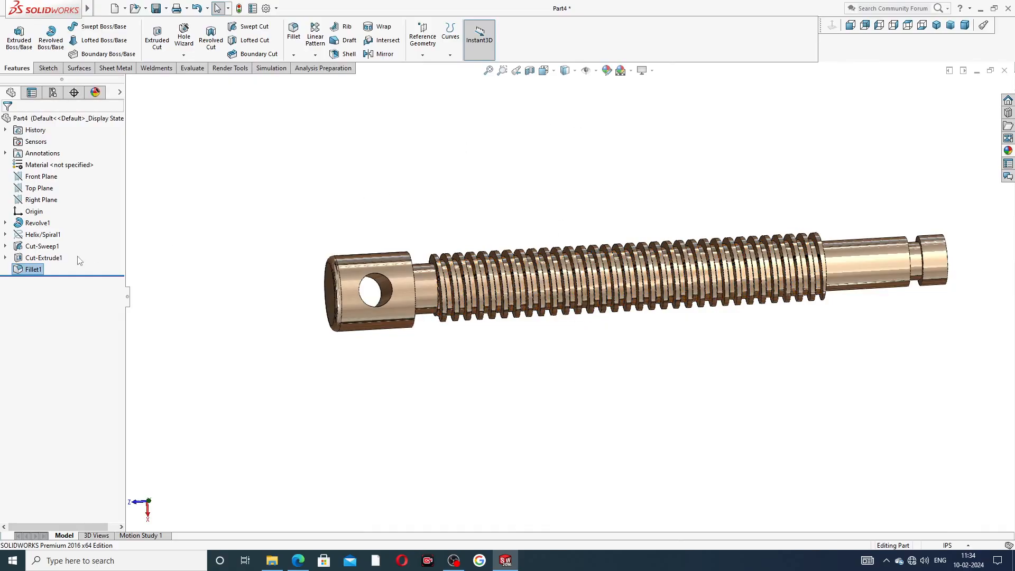
pyautogui.click(189, 253)
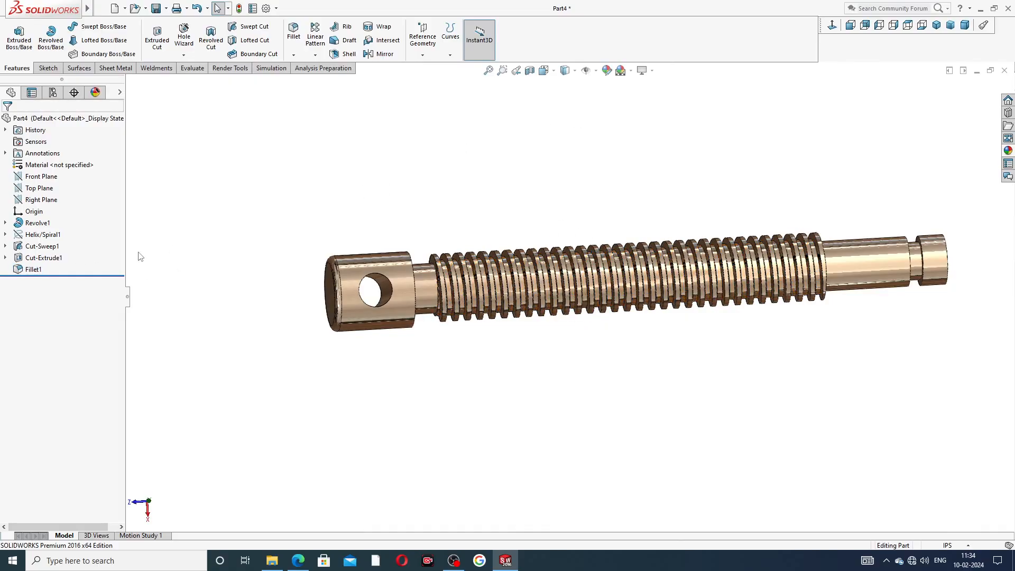
pyautogui.click(53, 247)
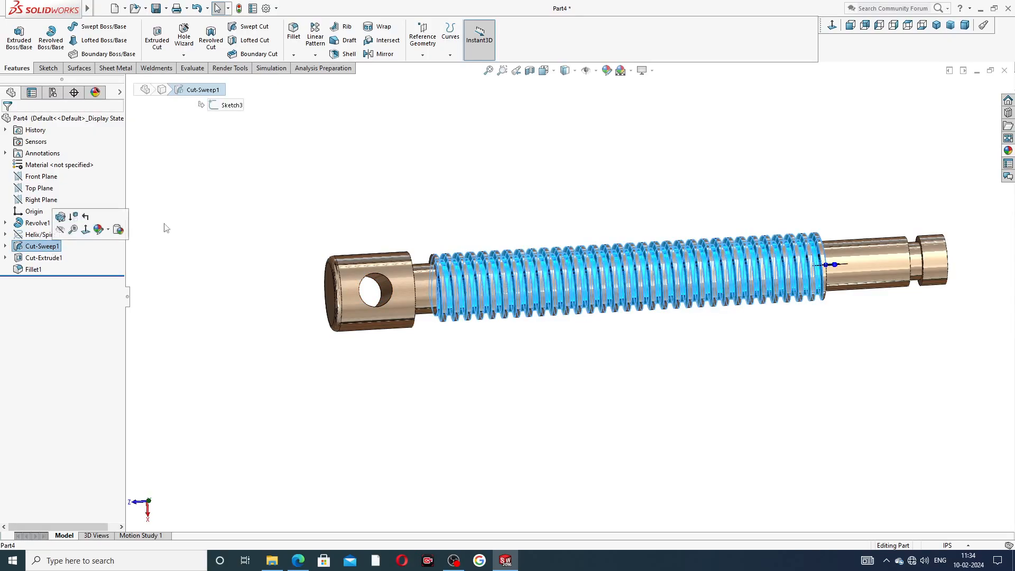
pyautogui.click(614, 72)
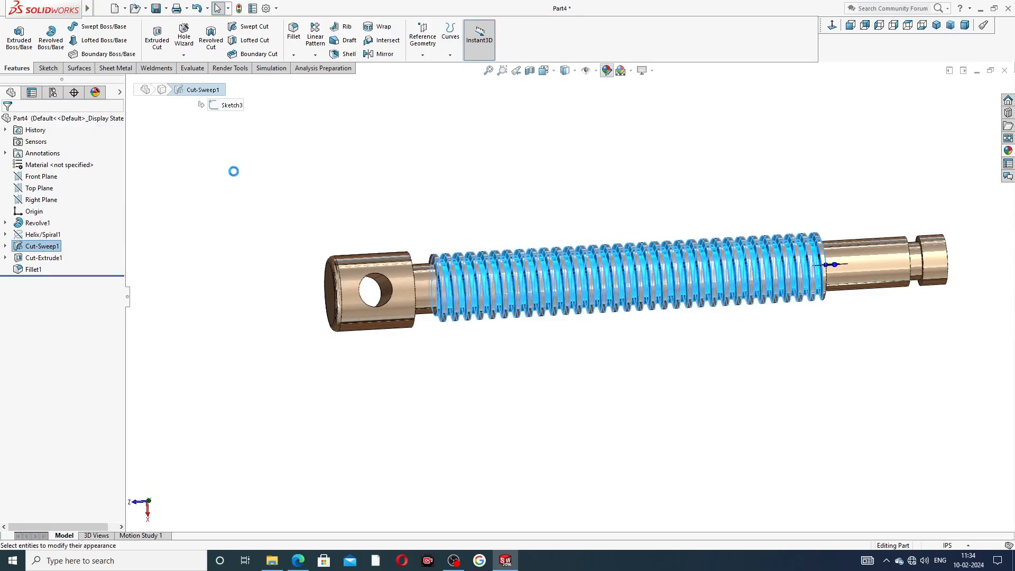
pyautogui.click(85, 345)
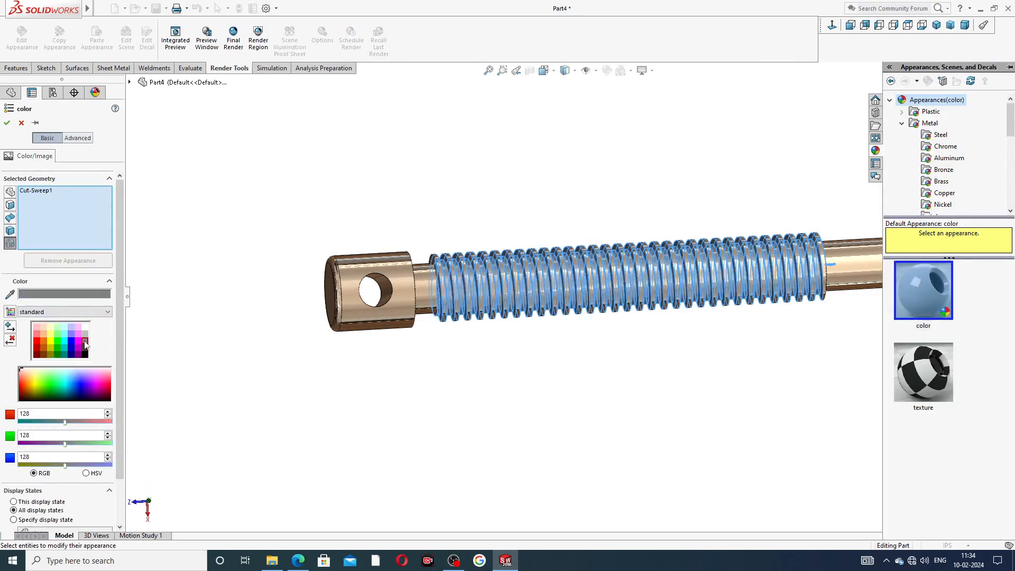
pyautogui.click(85, 348)
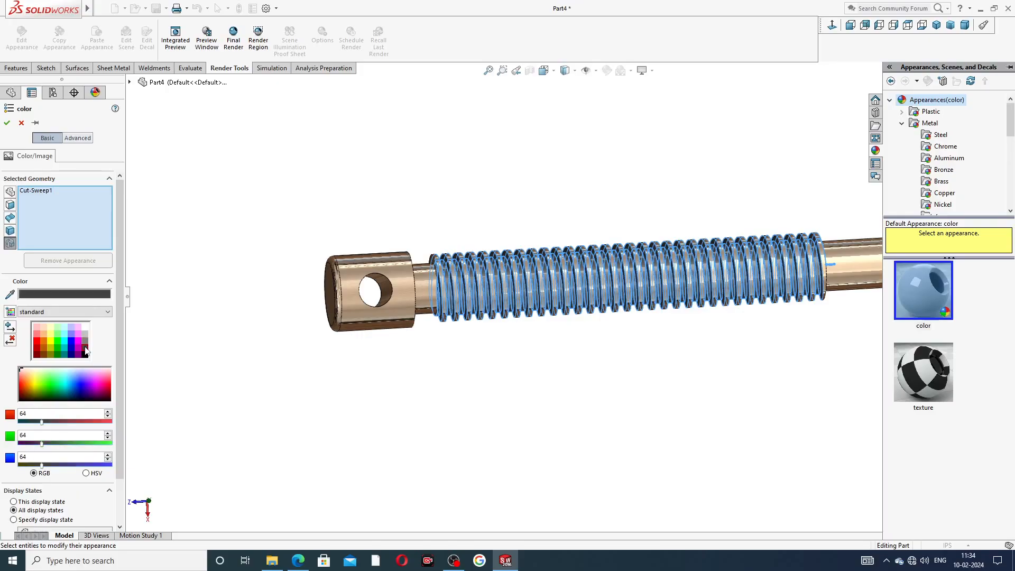
pyautogui.click(7, 123)
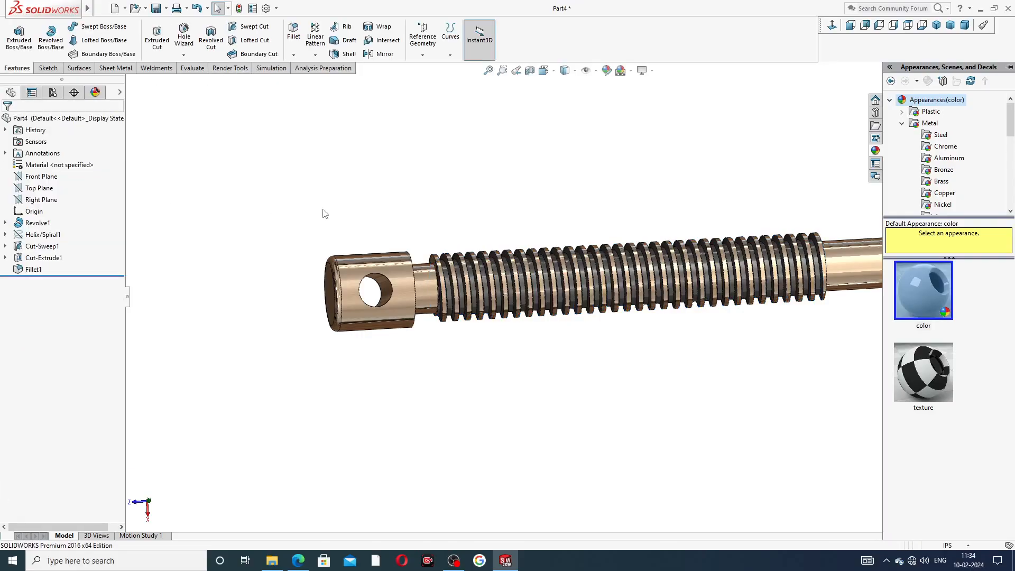
# - Change the swept-cut thread's colour to the next lighter grey in the standard palette
pyautogui.moveTo(577, 377); pyautogui.dragTo(572, 220, button='middle')
pyautogui.scroll(4, 582, 291)
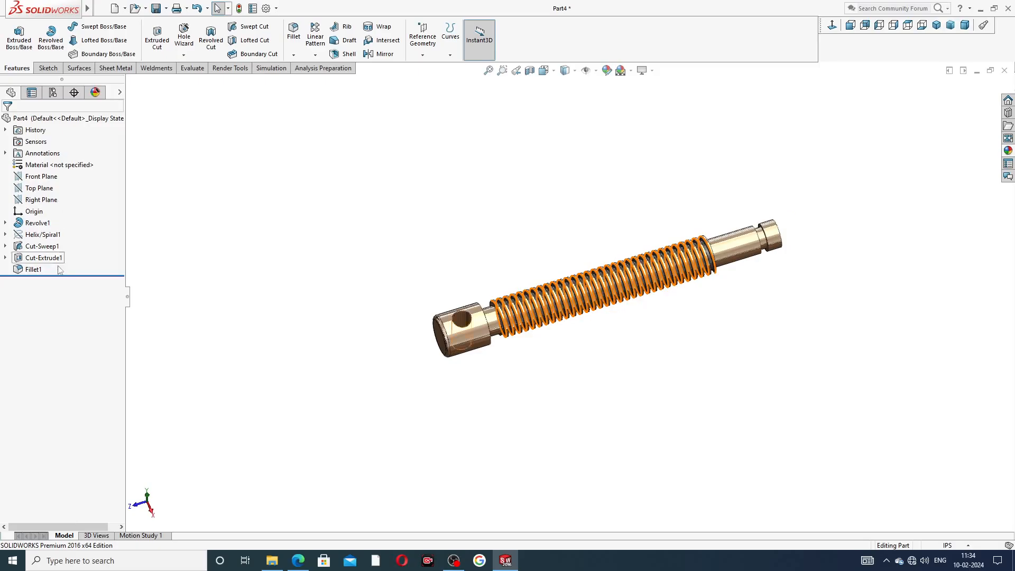
pyautogui.click(49, 248)
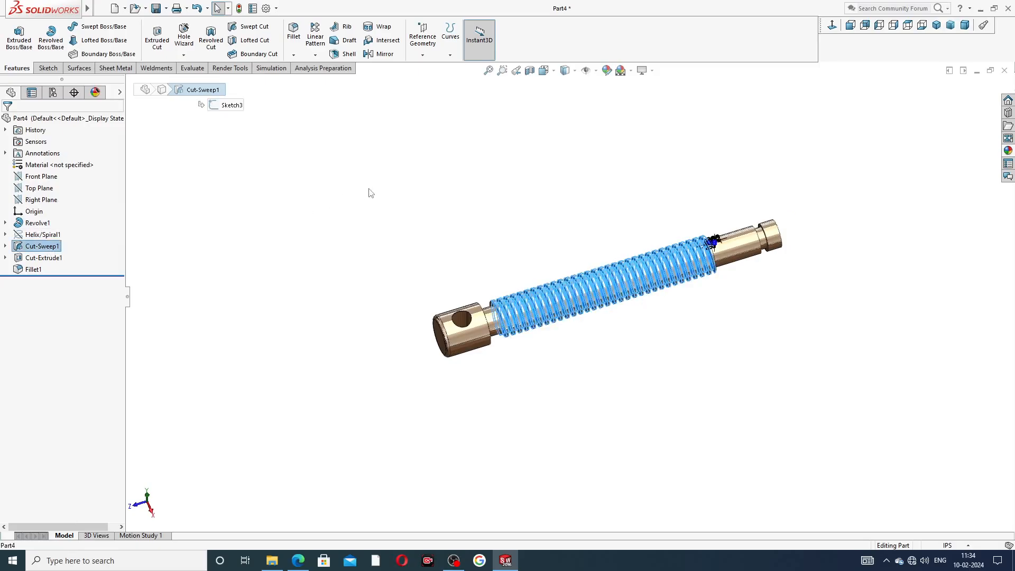
pyautogui.click(607, 71)
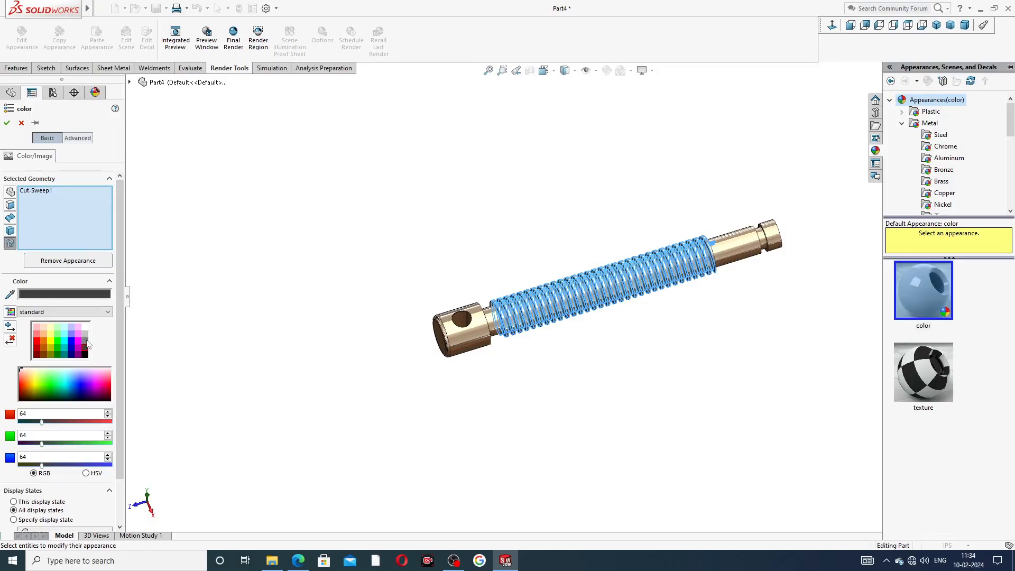
pyautogui.click(85, 341)
pyautogui.click(8, 123)
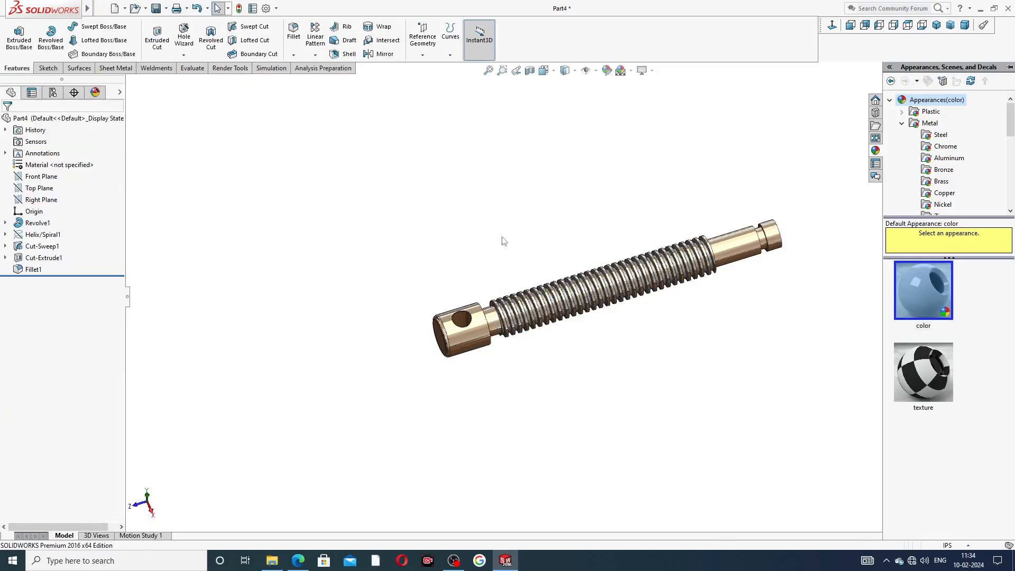
# - Check the recoloured thread from several angles and save the vice screw part
pyautogui.moveTo(596, 240); pyautogui.dragTo(592, 289, button='middle')
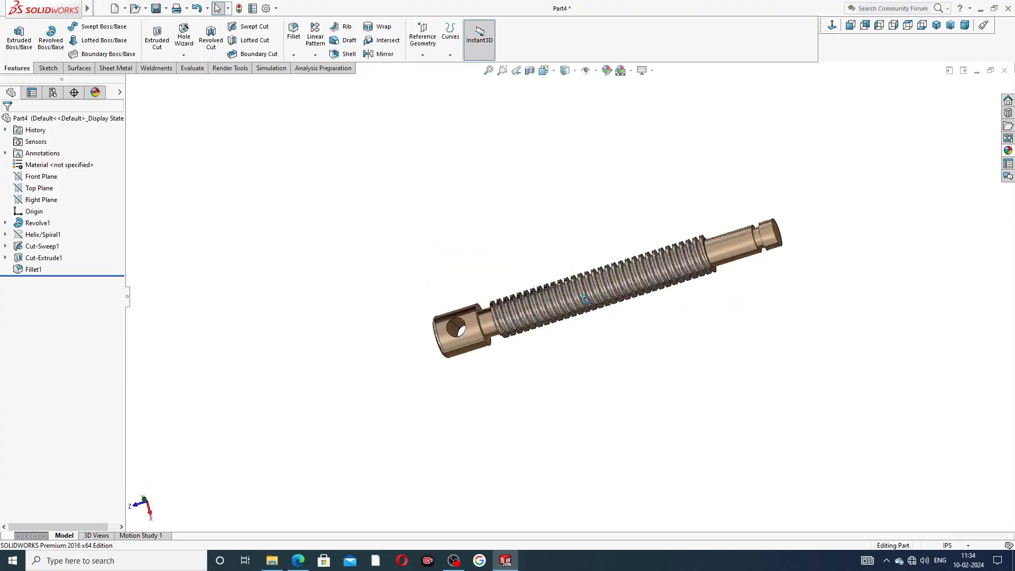
pyautogui.scroll(-3, 571, 335)
pyautogui.moveTo(703, 196); pyautogui.dragTo(773, 251, button='middle')
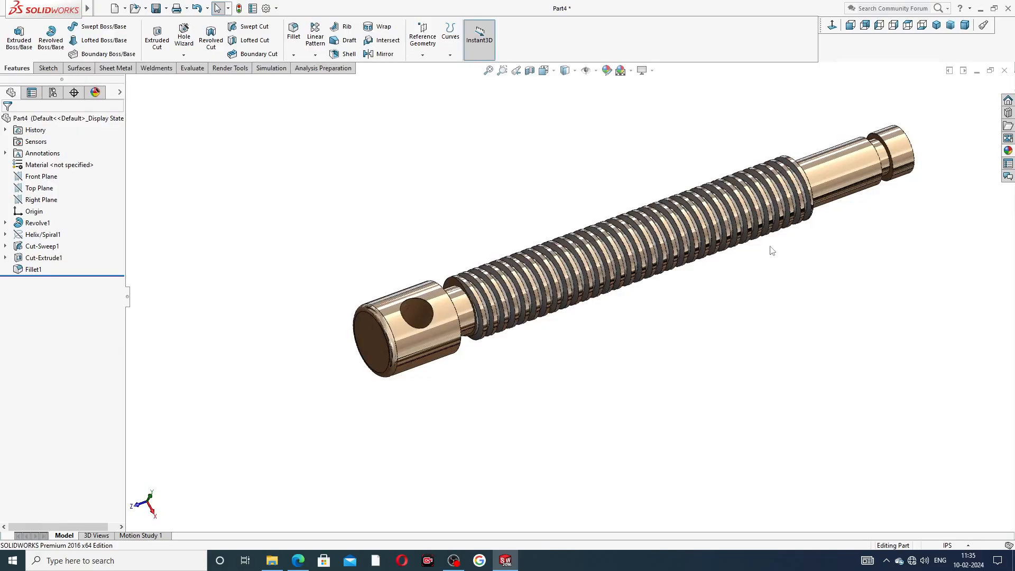
pyautogui.hotkey('ctrl', 's')
# - Show the whole vice screw in isometric view and switch to the PDF drawing in the browser for comparison
pyautogui.scroll(3, 665, 290)
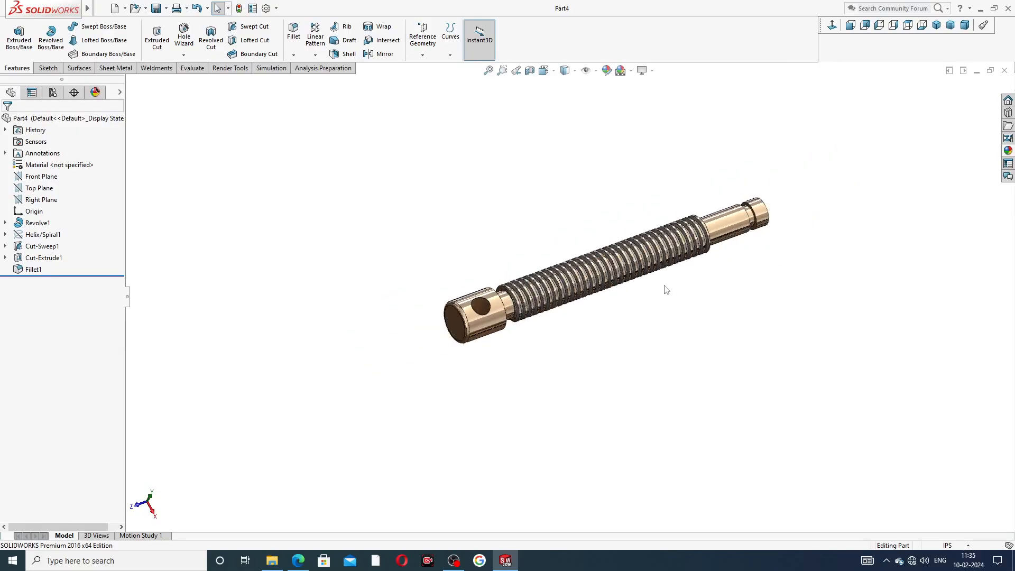
pyautogui.scroll(-3, 666, 290)
pyautogui.scroll(-2, 702, 182)
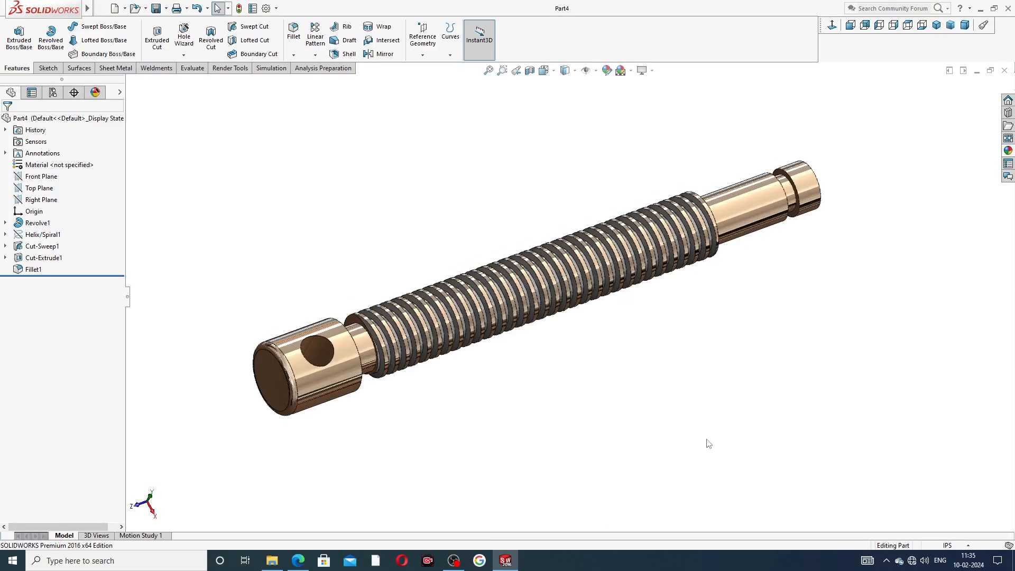
pyautogui.click(936, 25)
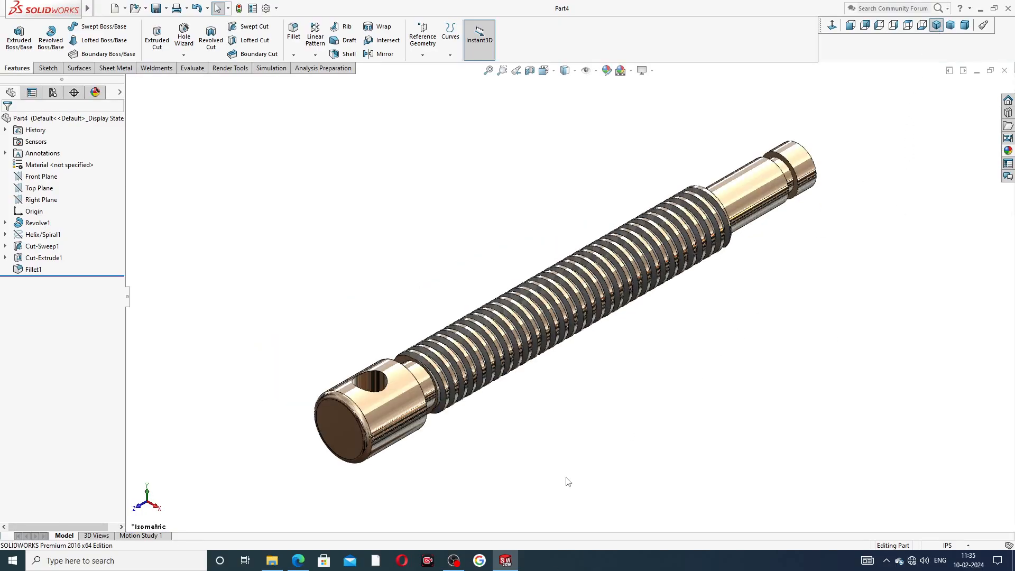
pyautogui.click(298, 561)
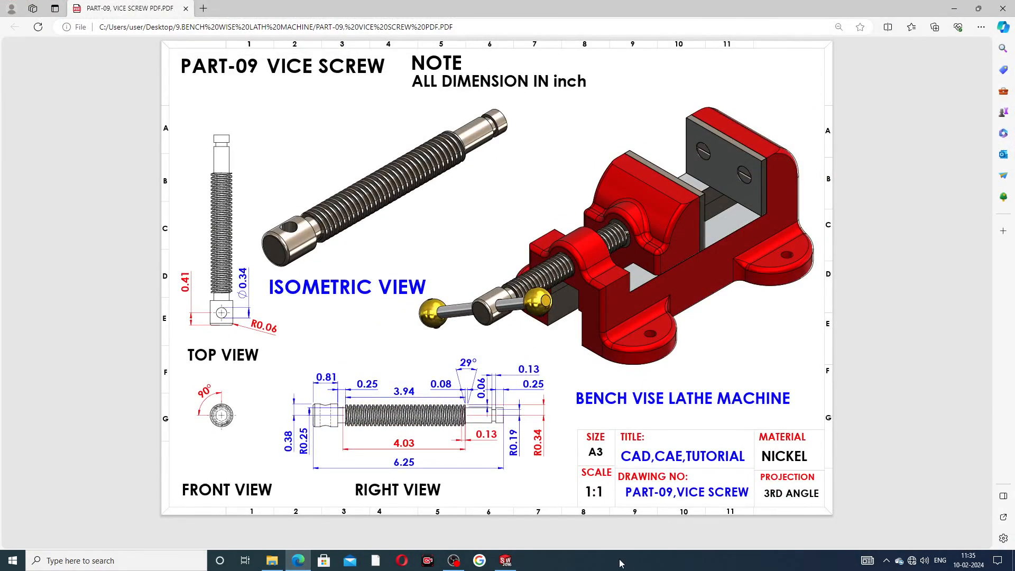